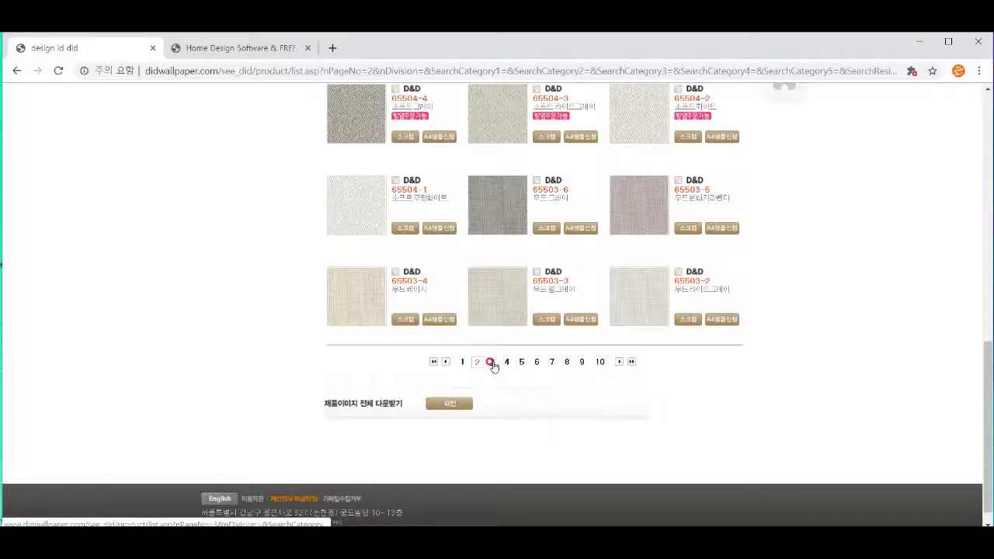
Open the product page of wallpaper 65503-3 from the list and show its enlarged image.
scroll(492, 365, up, 4)
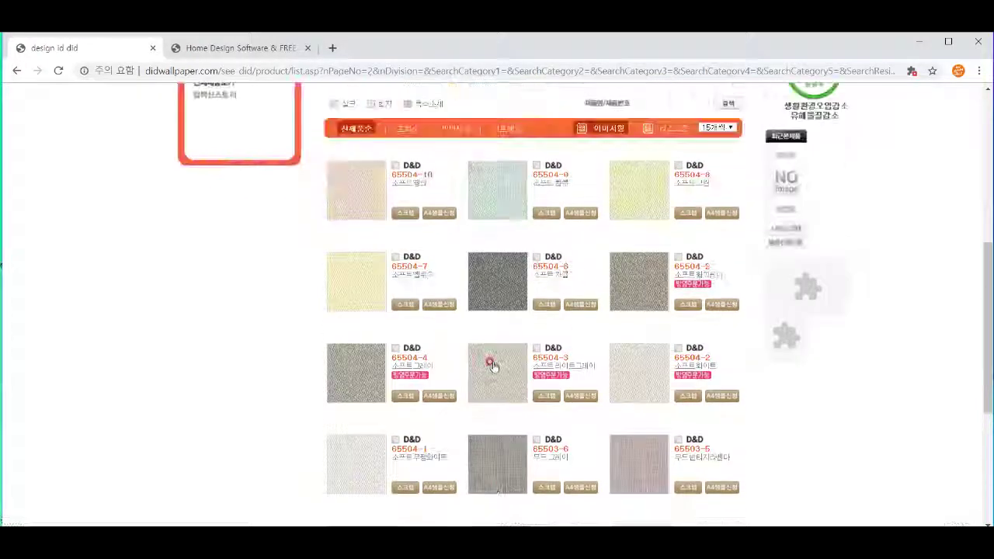
scroll(492, 365, down, 4)
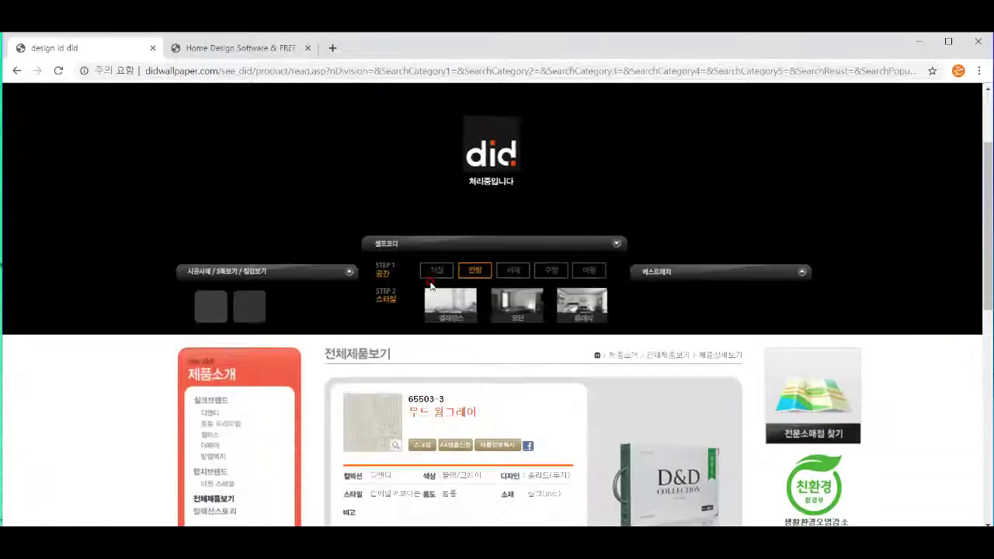
scroll(372, 357, down, 3)
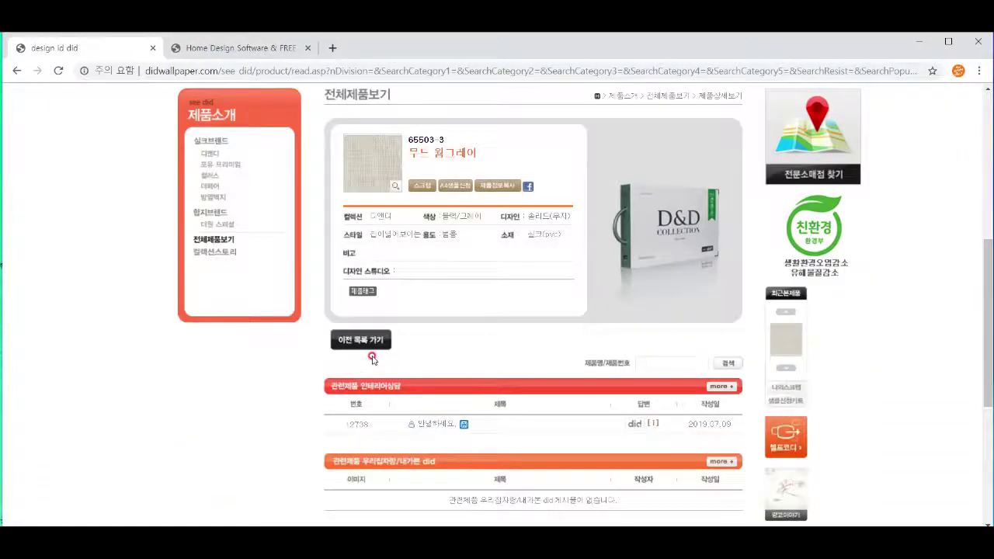
click(375, 183)
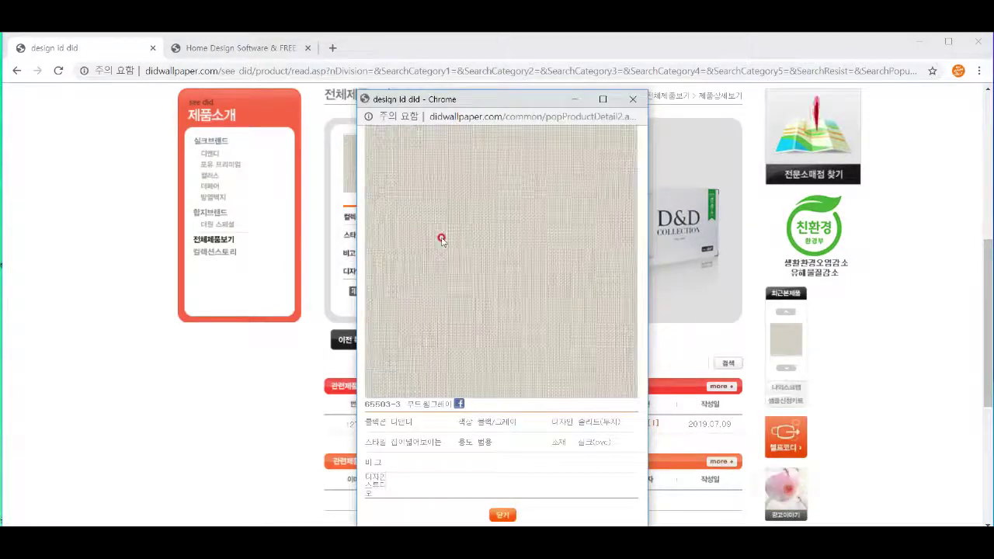
Start saving the enlarged wallpaper image as a file and choose the Youtube project folder as its destination.
right_click(476, 281)
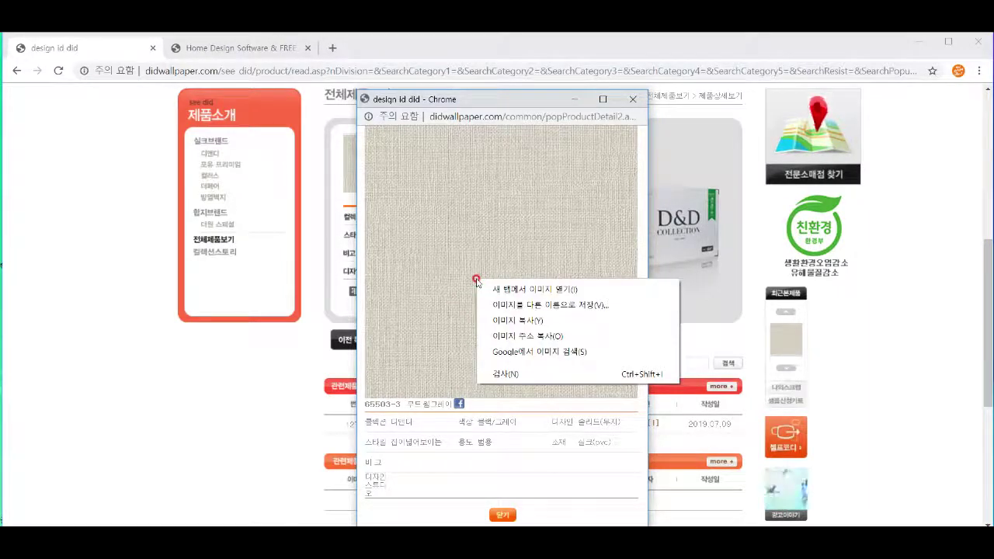
click(508, 321)
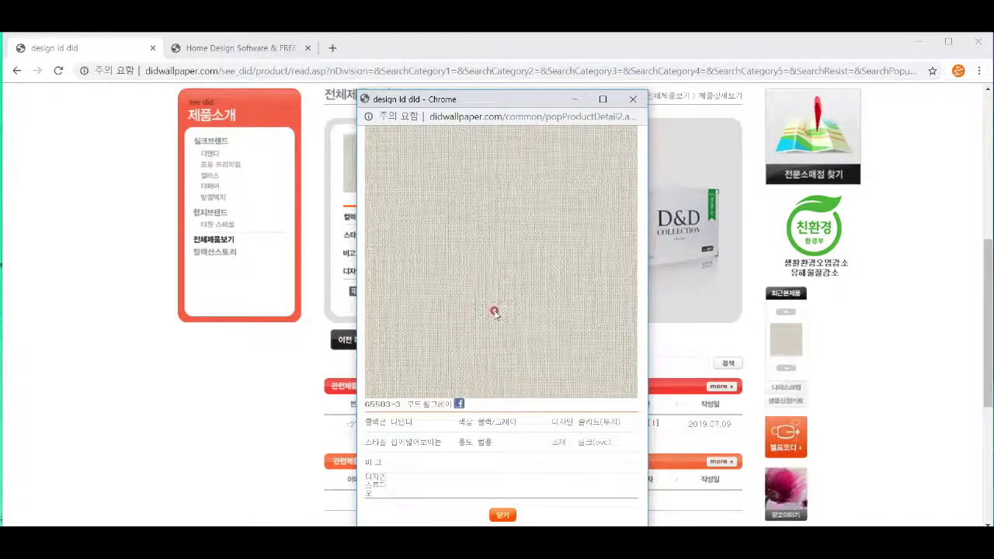
right_click(471, 241)
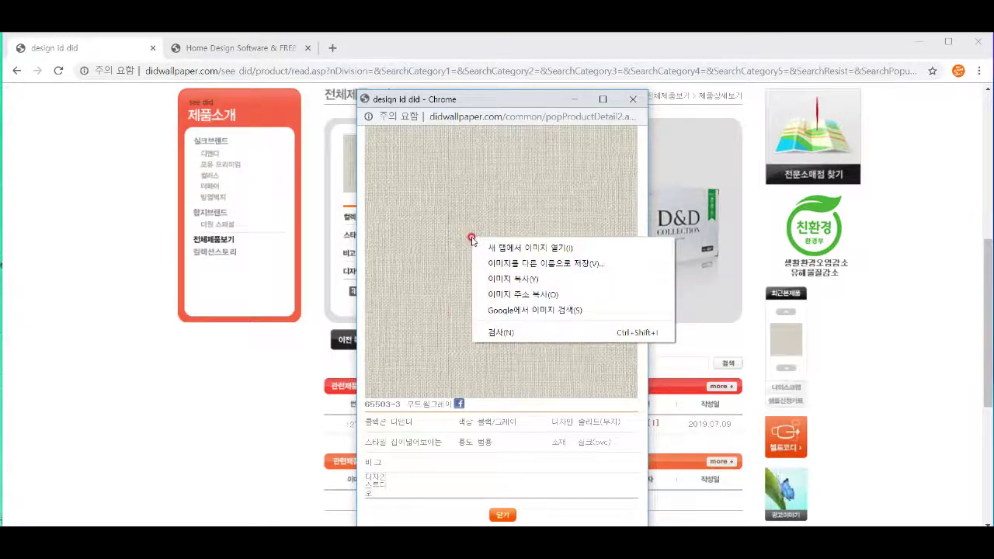
click(507, 263)
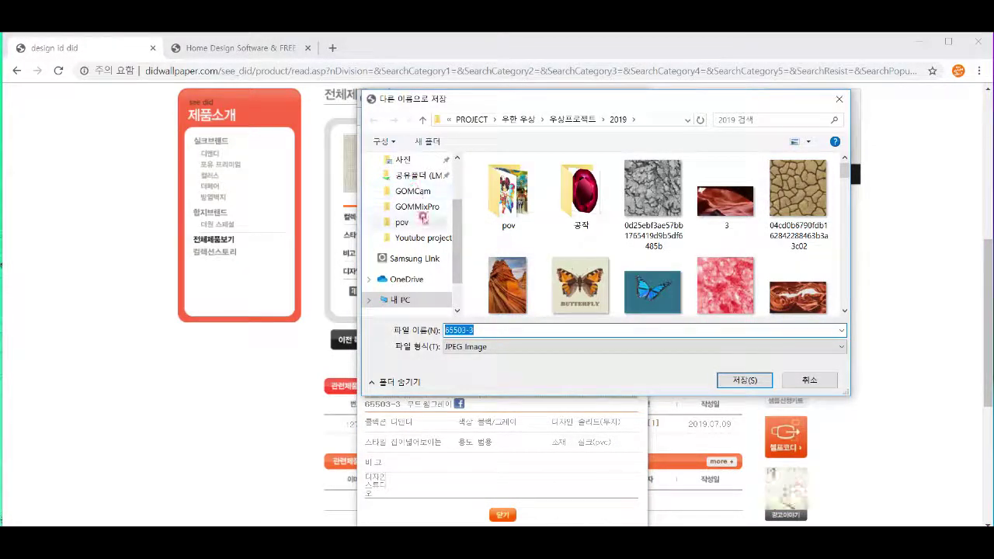
scroll(417, 273, down, 1)
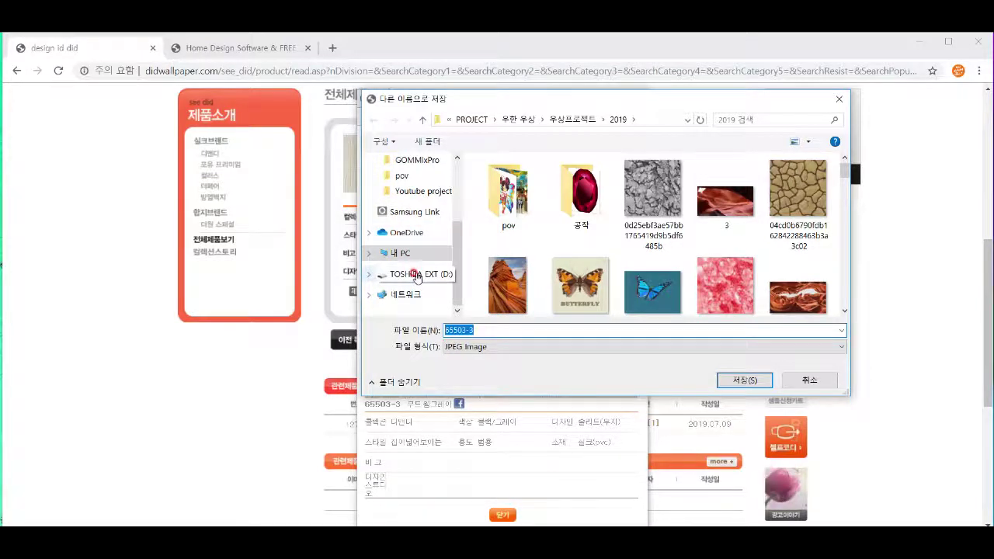
scroll(418, 273, up, 1)
click(422, 239)
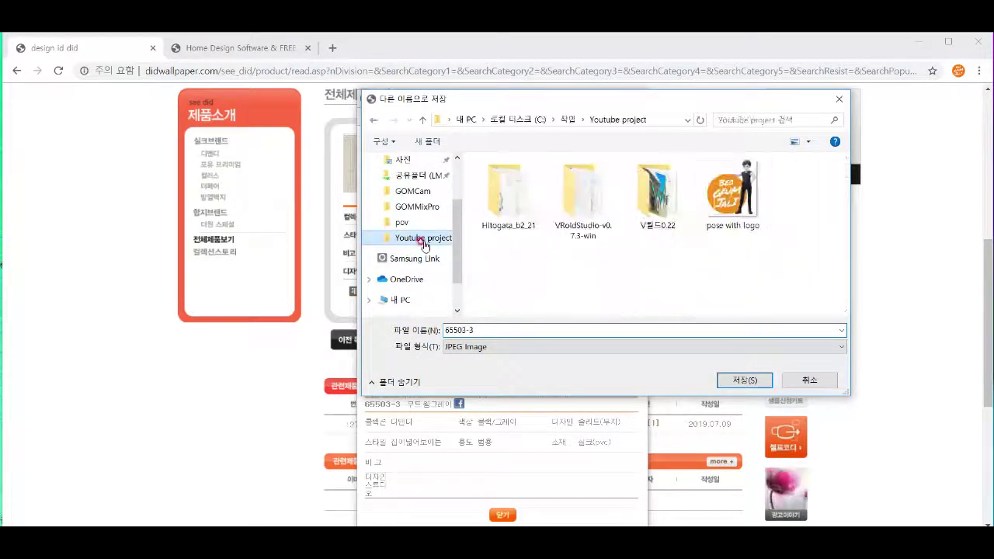
Name the image file did-65503-3, save it as a JPEG and close the enlarged image window.
click(442, 329)
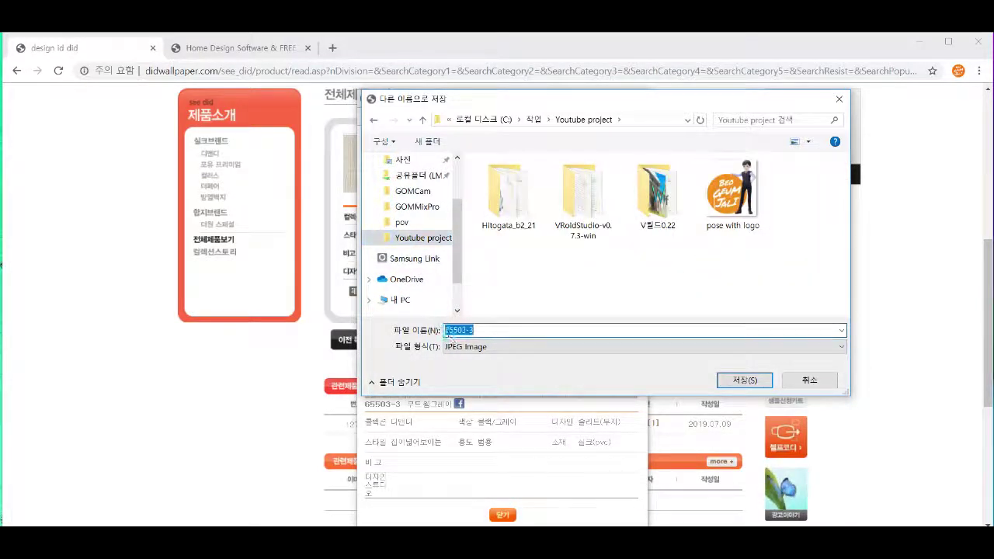
click(461, 350)
click(445, 330)
text(did-)
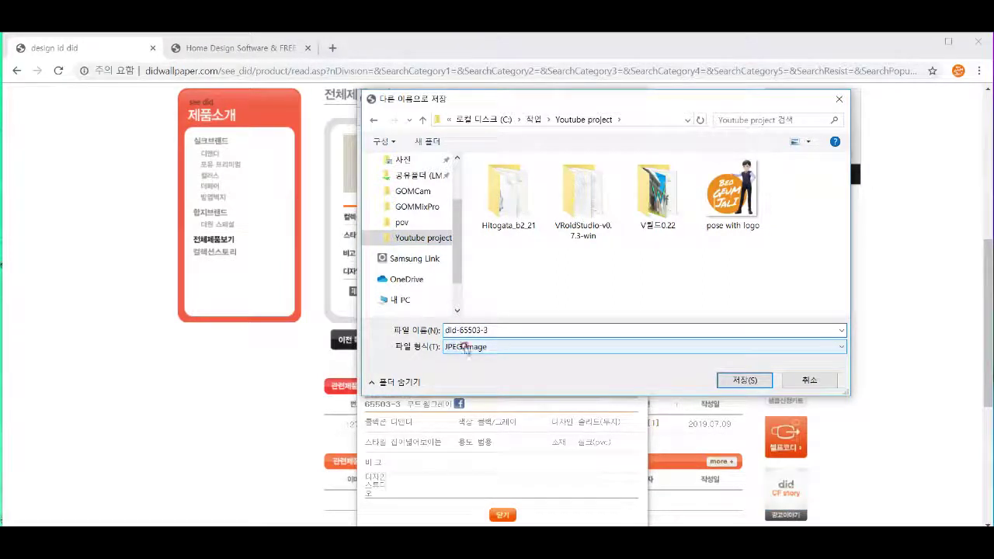
click(745, 381)
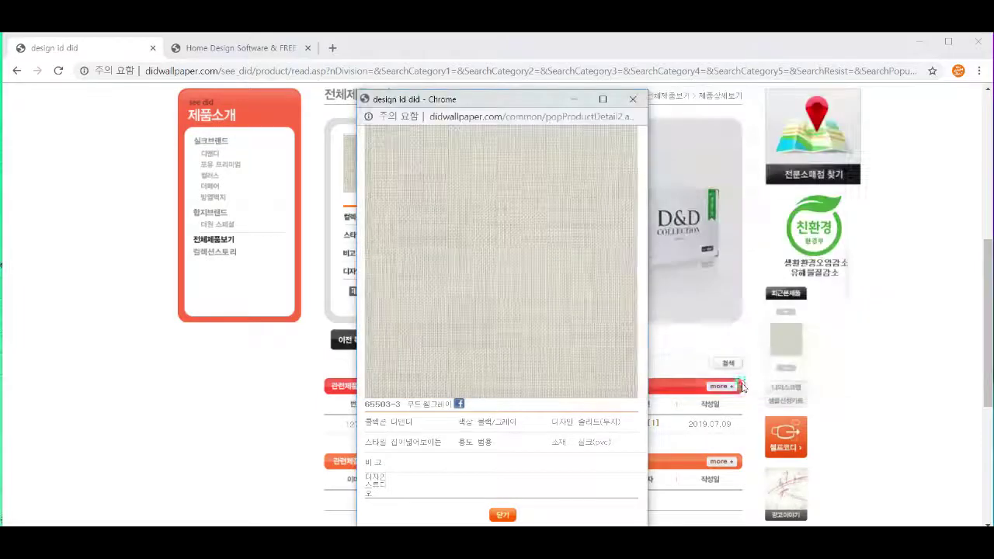
click(635, 101)
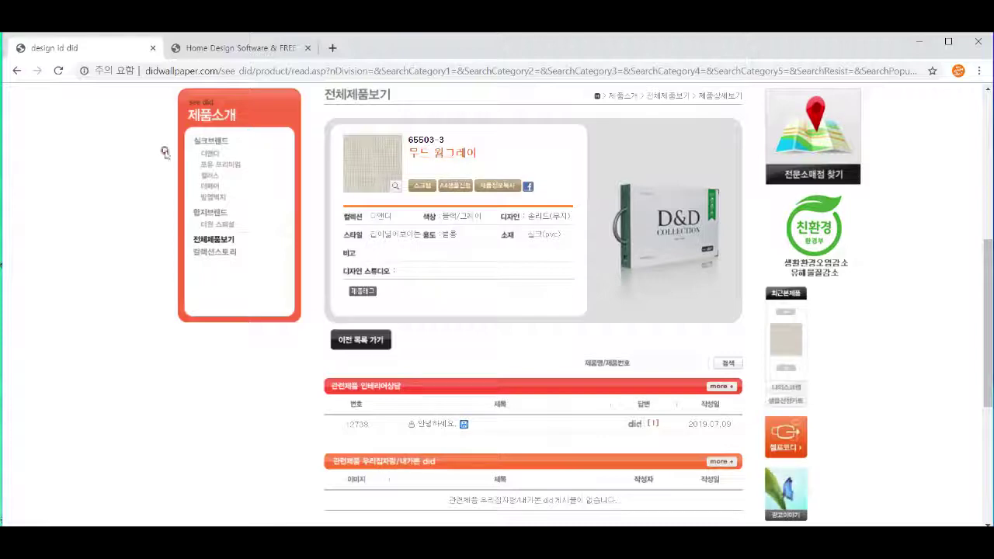
Return to the wallpaper list, open the charcoal wallpaper 65504-6 and show its enlarged image.
click(15, 71)
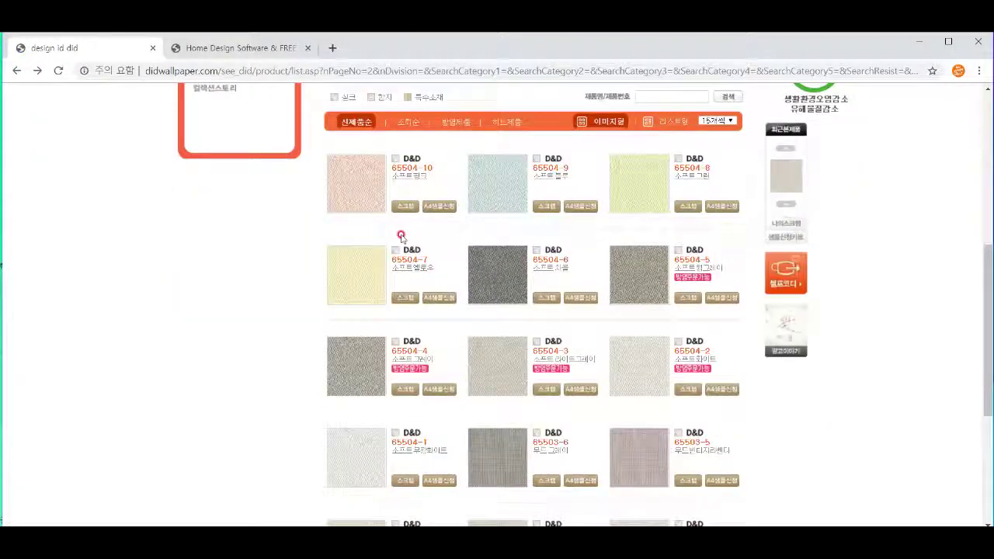
scroll(402, 237, down, 2)
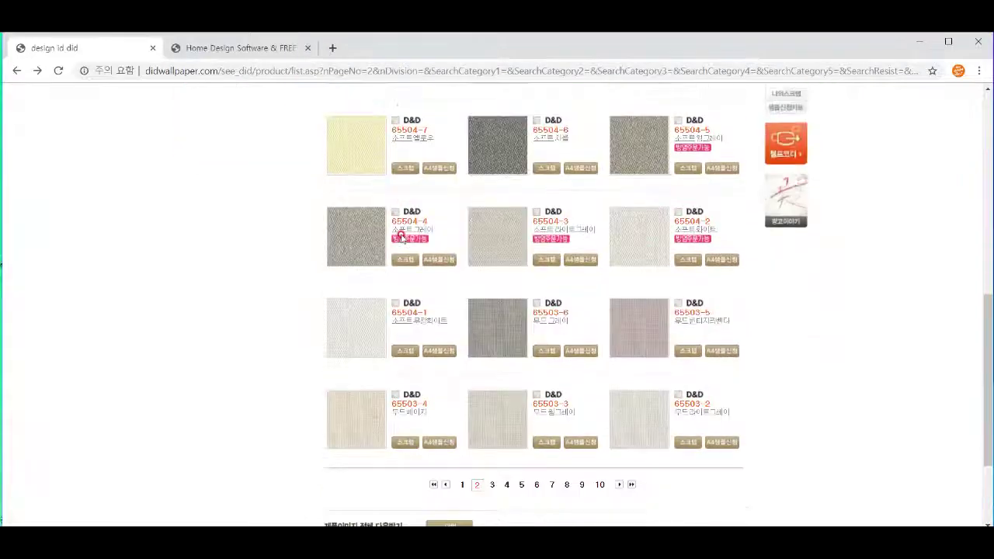
click(499, 153)
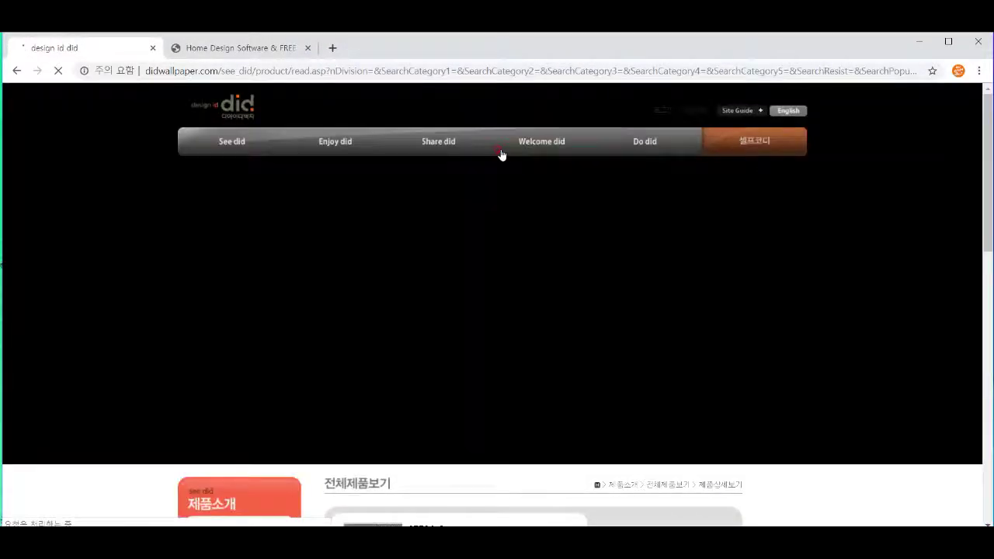
scroll(479, 251, down, 4)
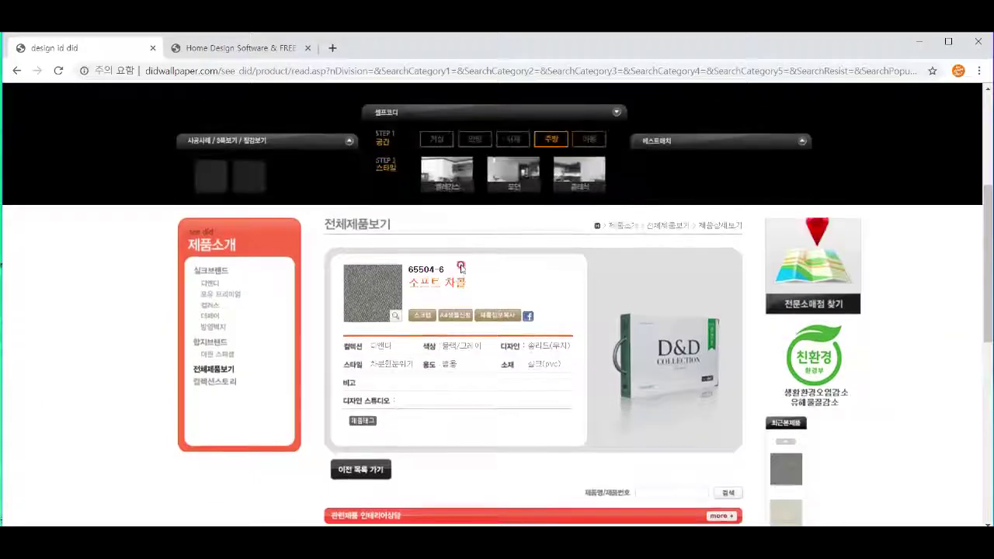
scroll(385, 251, down, 3)
scroll(385, 251, up, 3)
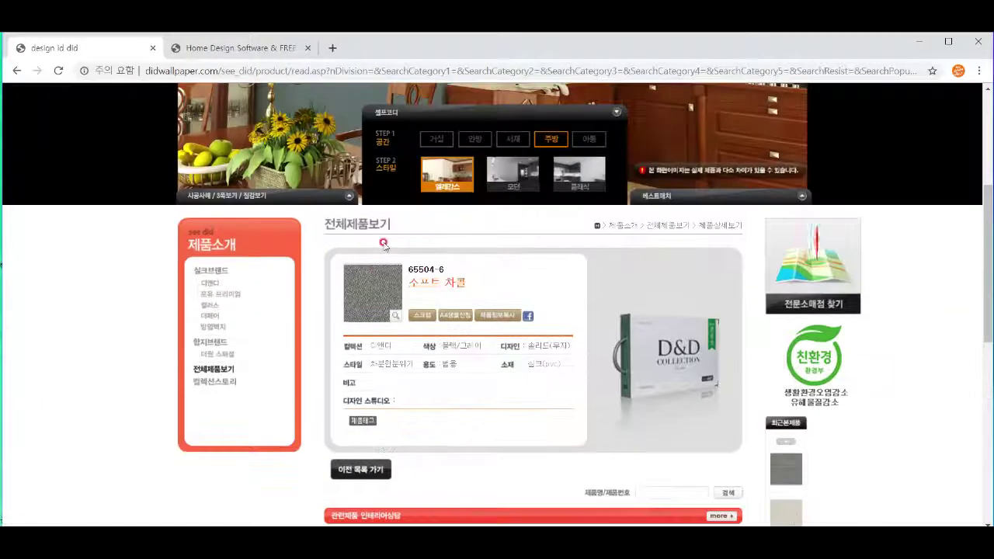
click(373, 300)
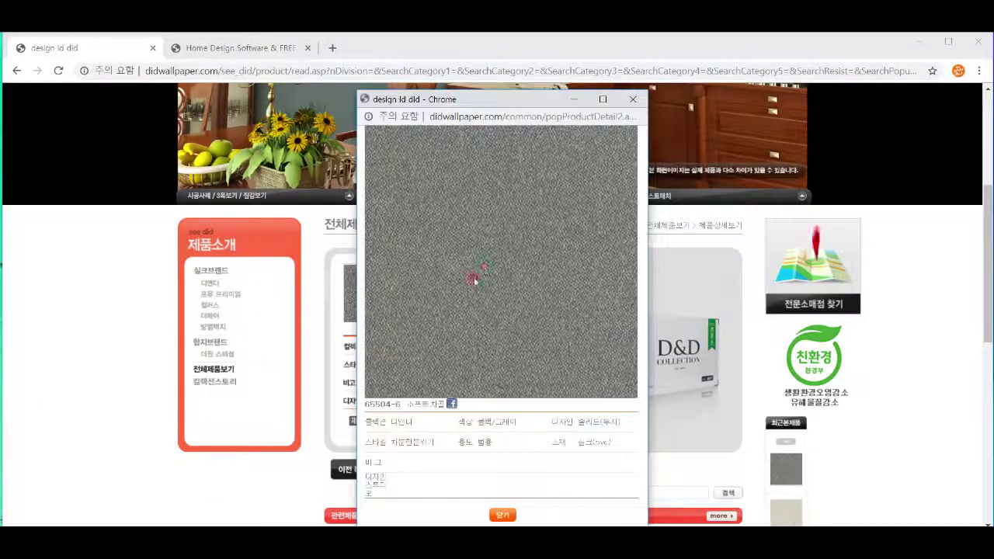
Save the charcoal wallpaper image as did-65504-6 in the Youtube project folder and close the enlarged image window.
right_click(485, 268)
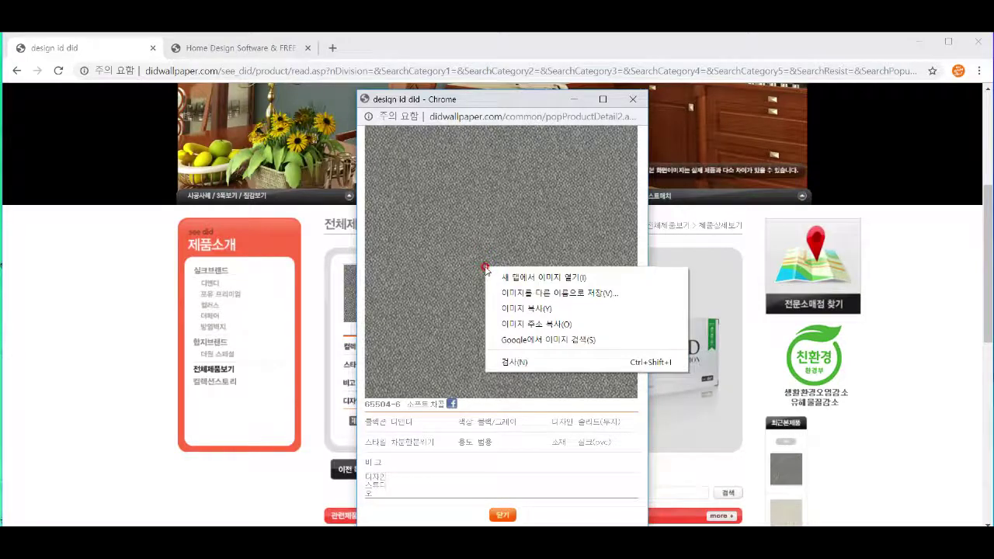
click(520, 290)
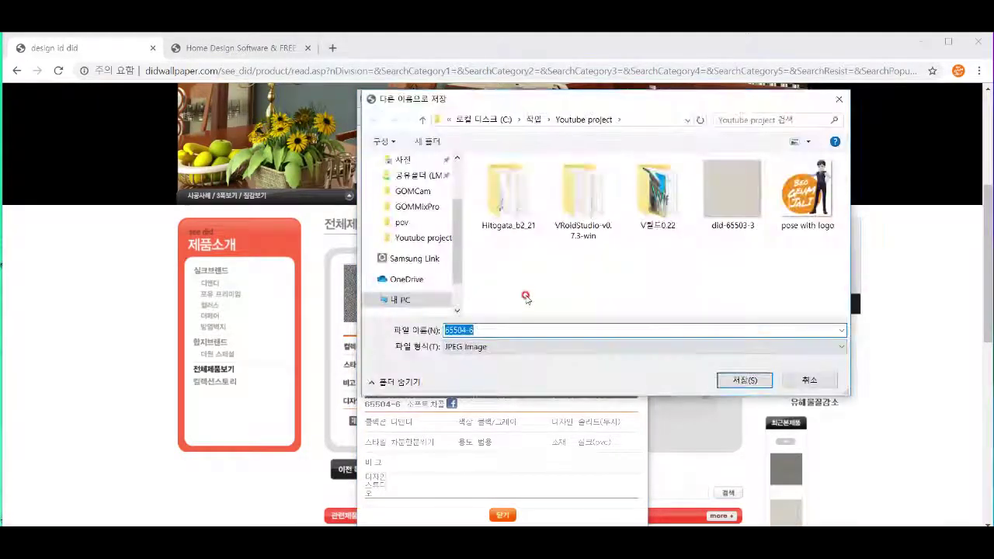
click(441, 330)
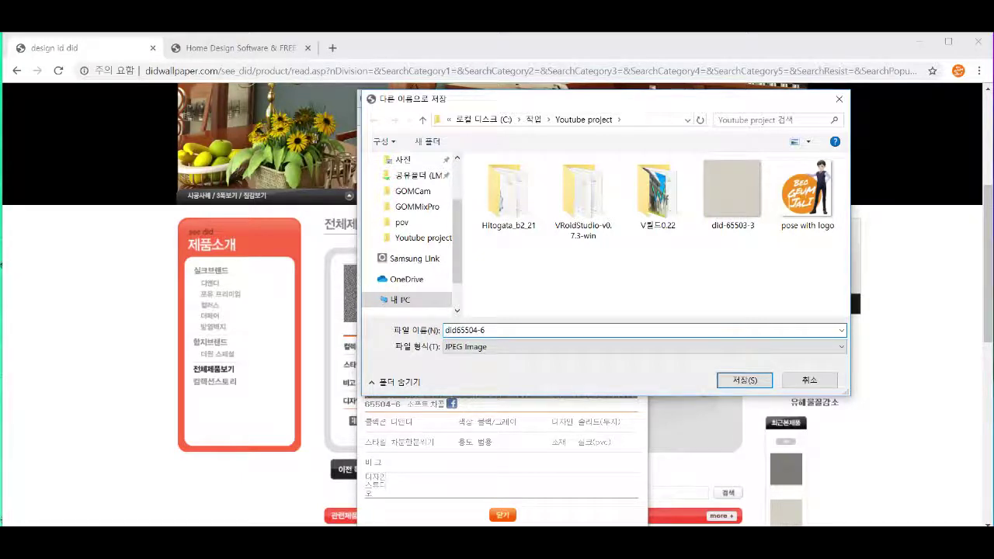
click(743, 379)
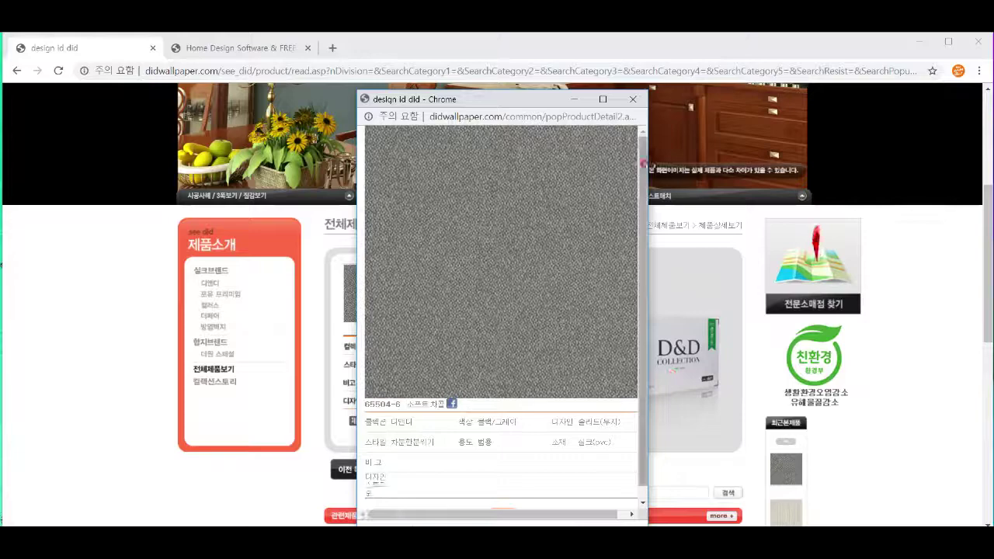
click(633, 99)
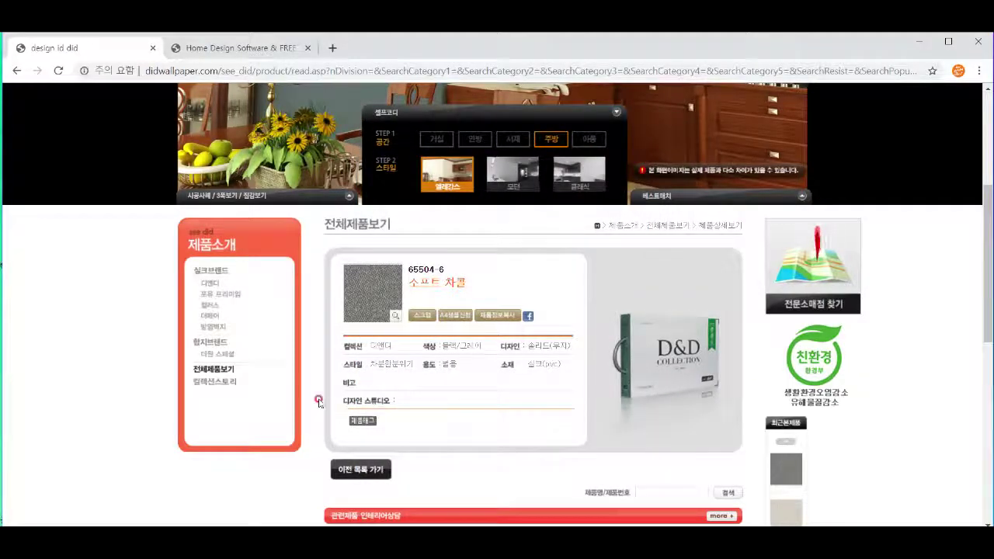
Go back to the product list and filter it by the 다마스크 design and the 포인트 purpose.
scroll(314, 378, down, 2)
scroll(260, 357, down, 1)
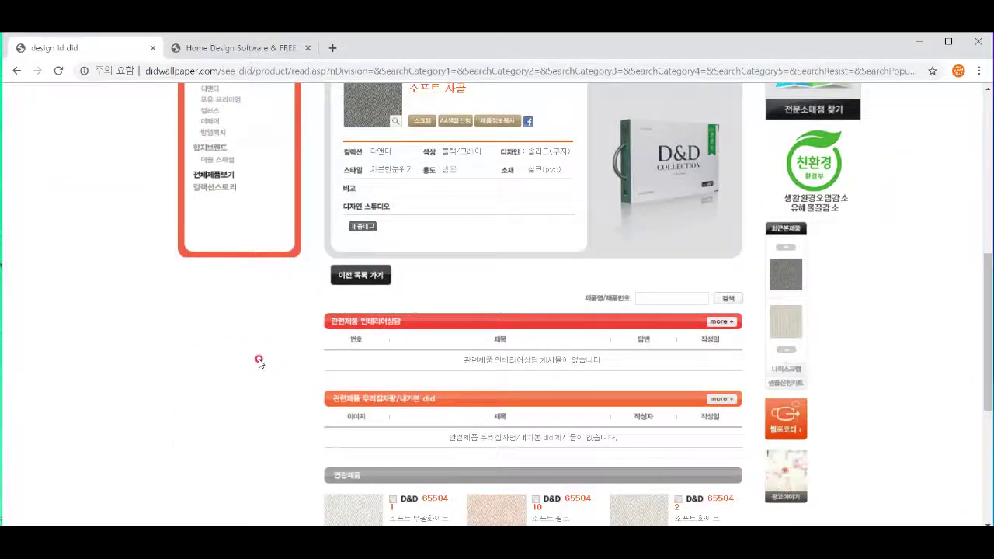
scroll(260, 357, up, 5)
scroll(274, 348, down, 3)
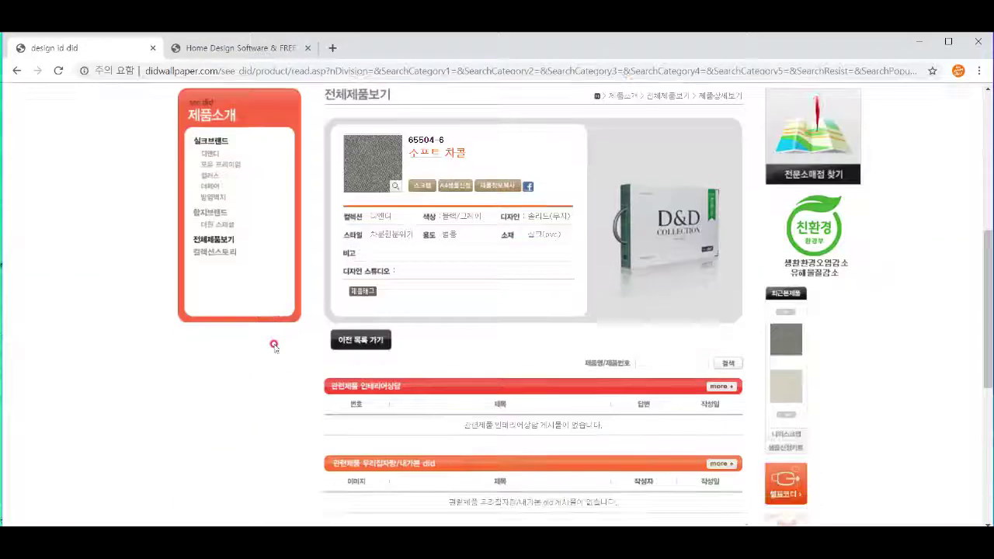
click(209, 153)
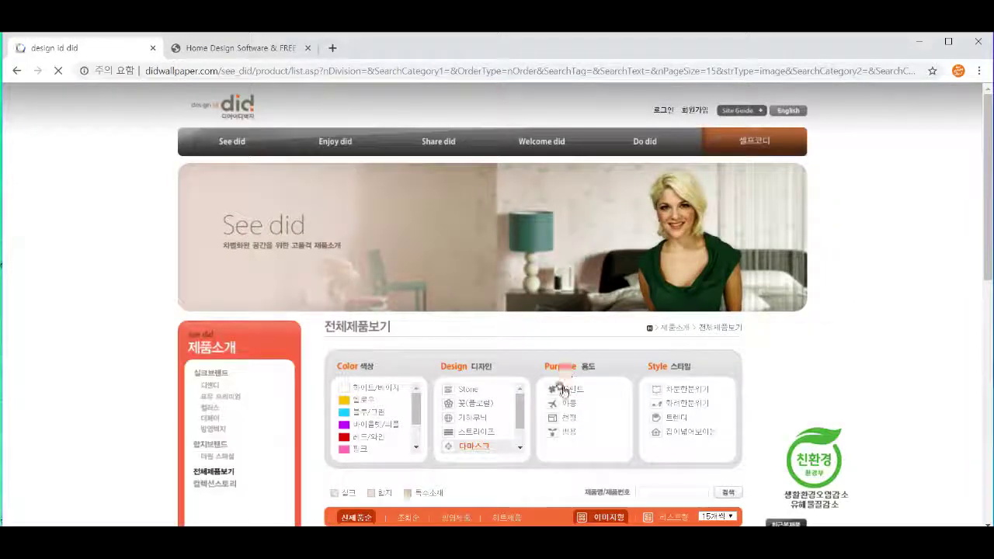
click(561, 388)
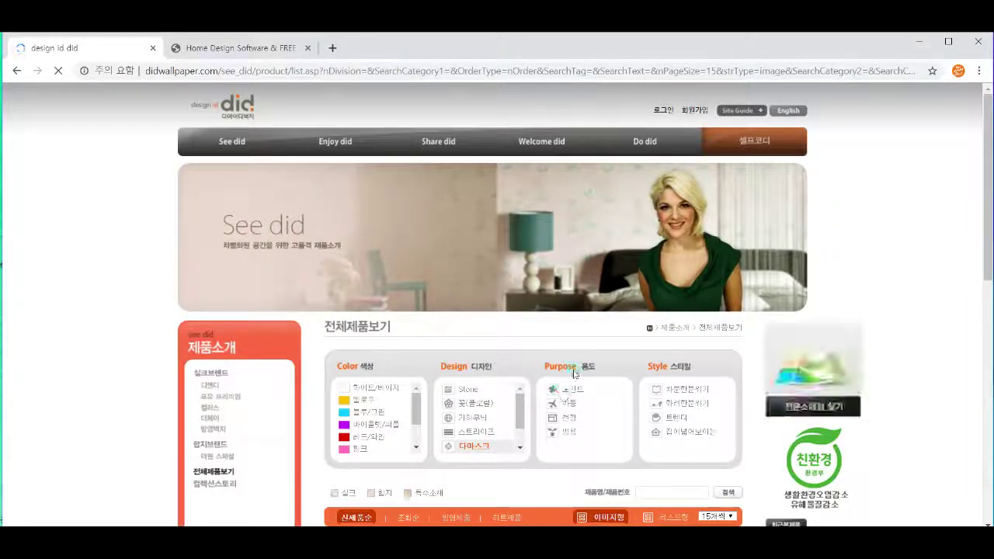
Open the brown patterned wallpaper 75024-3 from the filtered list and show its enlarged image.
scroll(574, 372, down, 2)
scroll(573, 372, down, 2)
scroll(573, 372, down, 4)
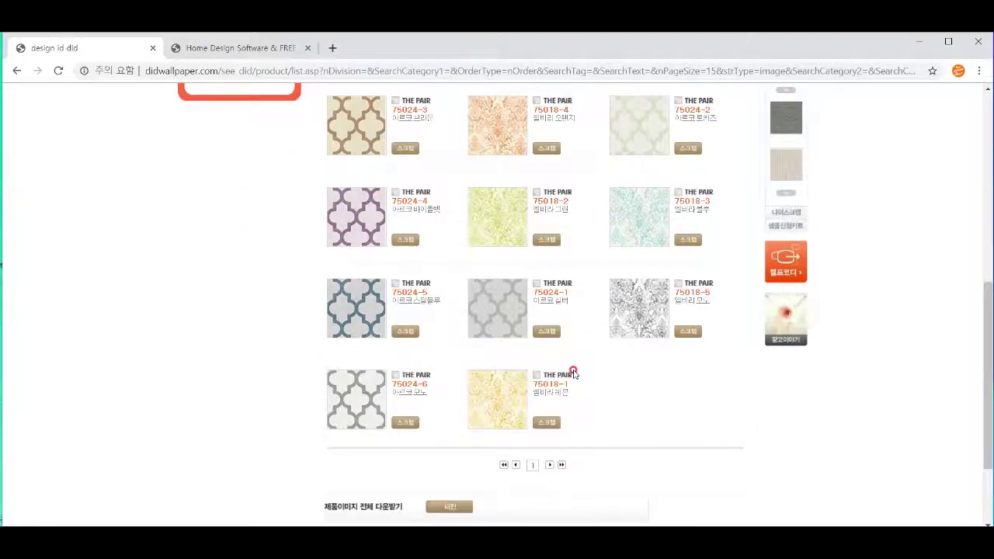
scroll(574, 372, up, 3)
click(357, 263)
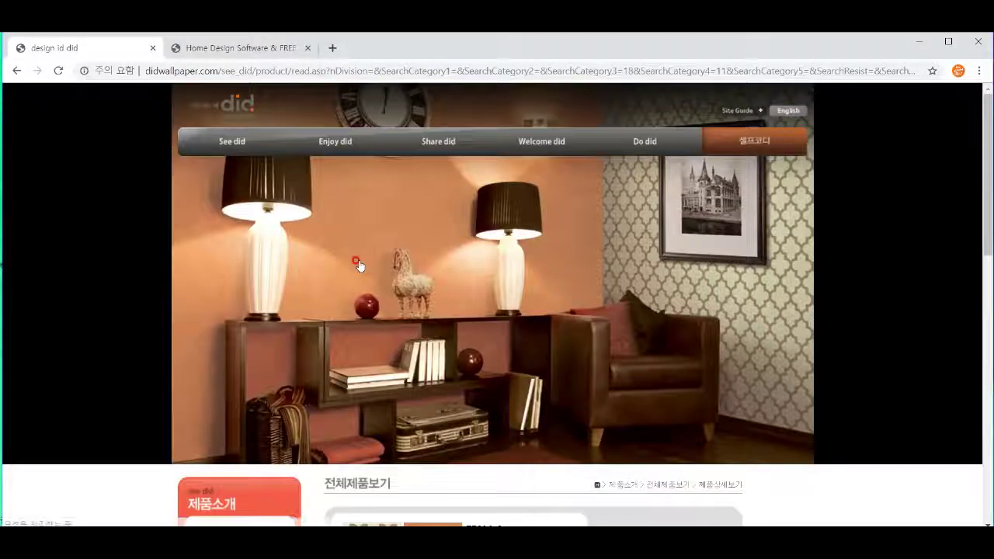
scroll(358, 265, down, 3)
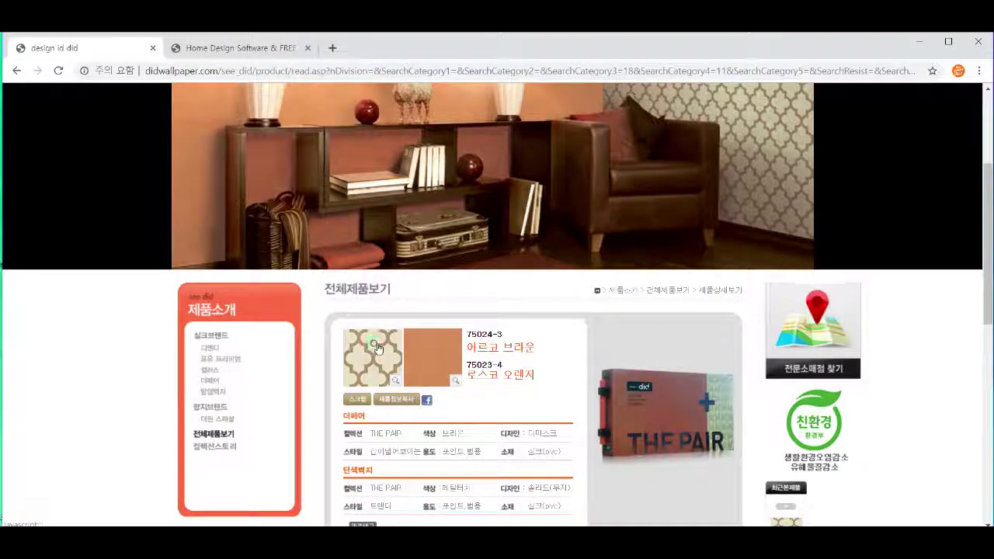
click(377, 347)
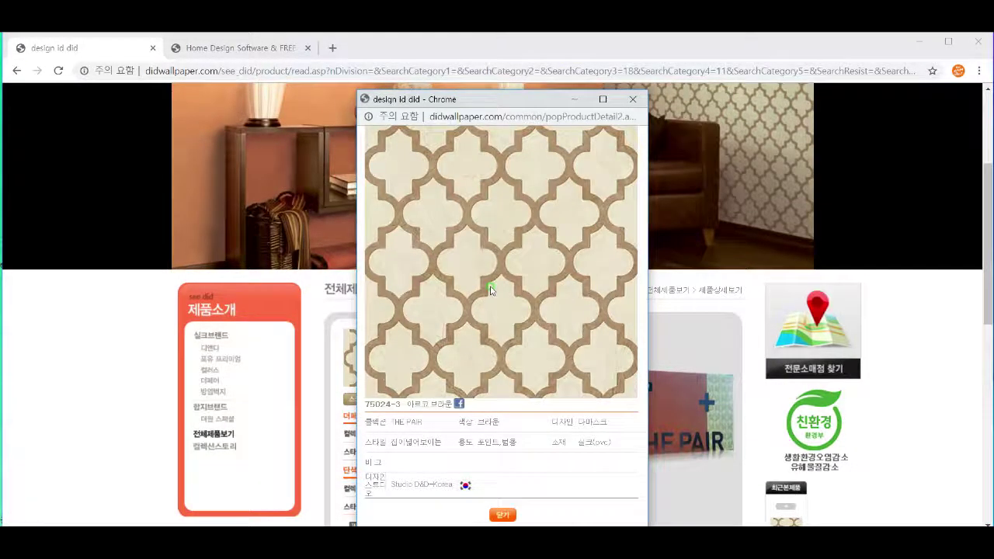
Save the enlarged brown patterned wallpaper image as did-75024-3 in the Youtube project folder.
right_click(490, 287)
click(516, 314)
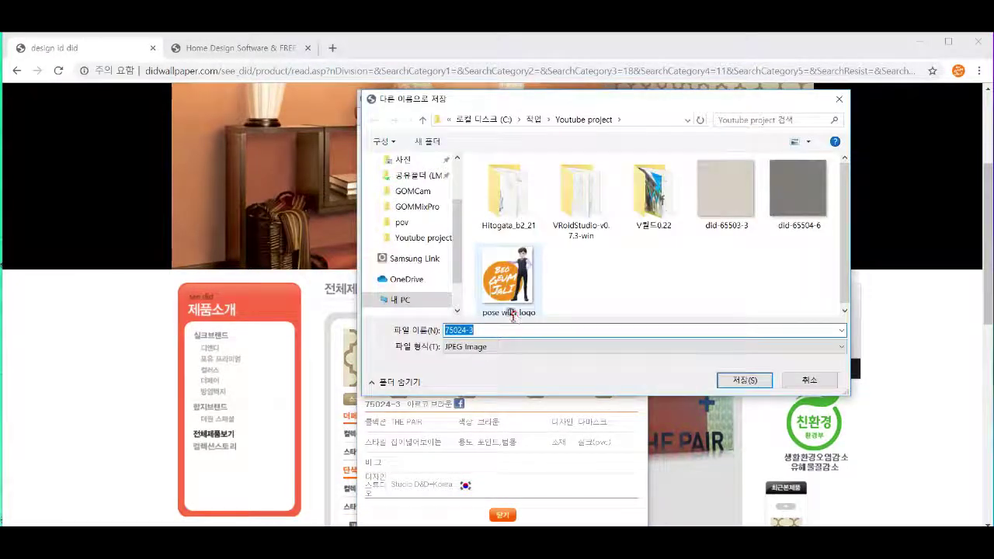
click(441, 324)
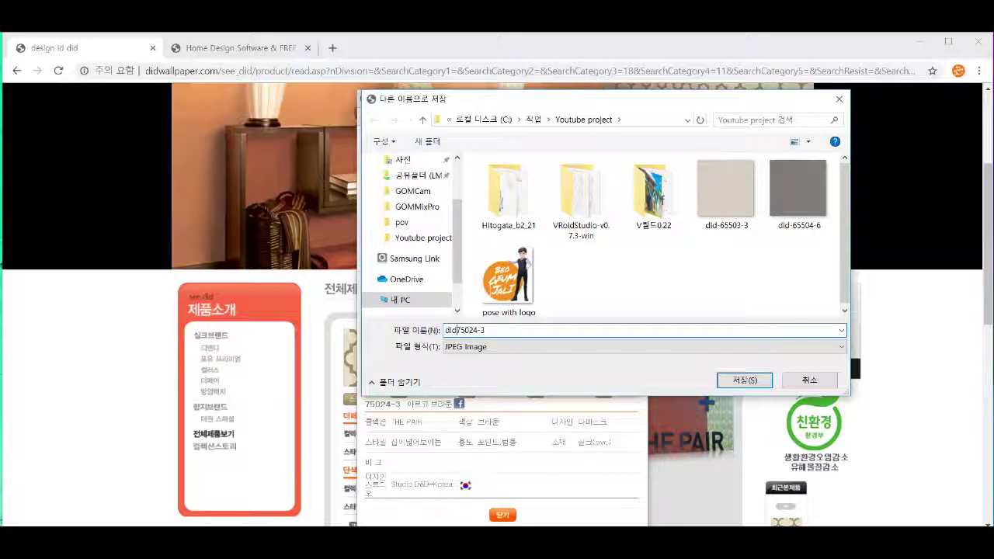
click(731, 379)
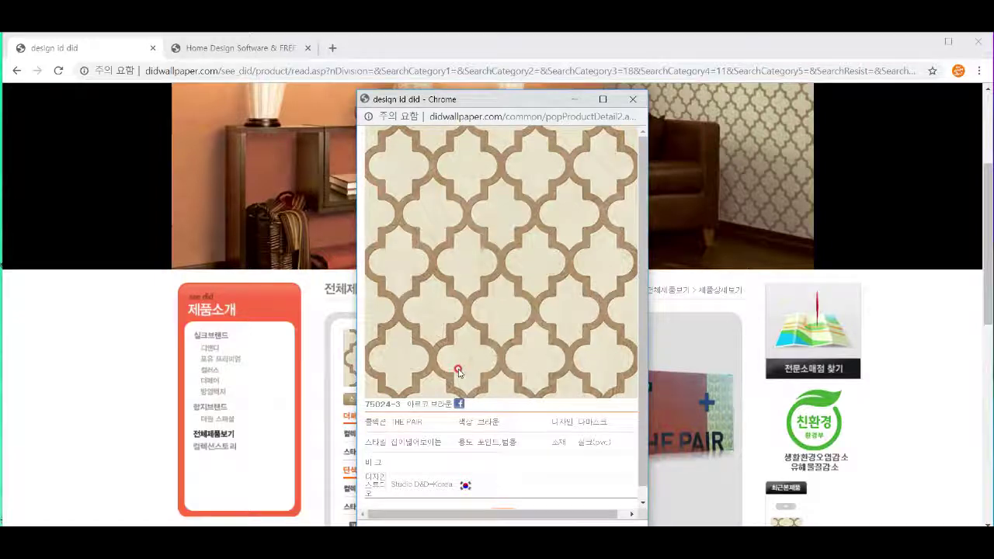
Switch to the Homestyler project and open the uploaded images collection in My Contents.
click(246, 50)
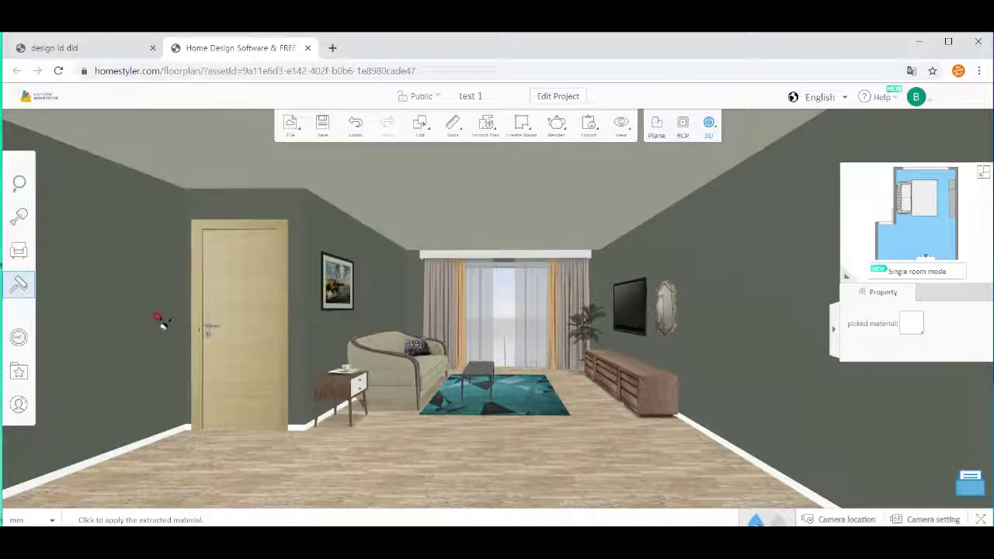
click(19, 408)
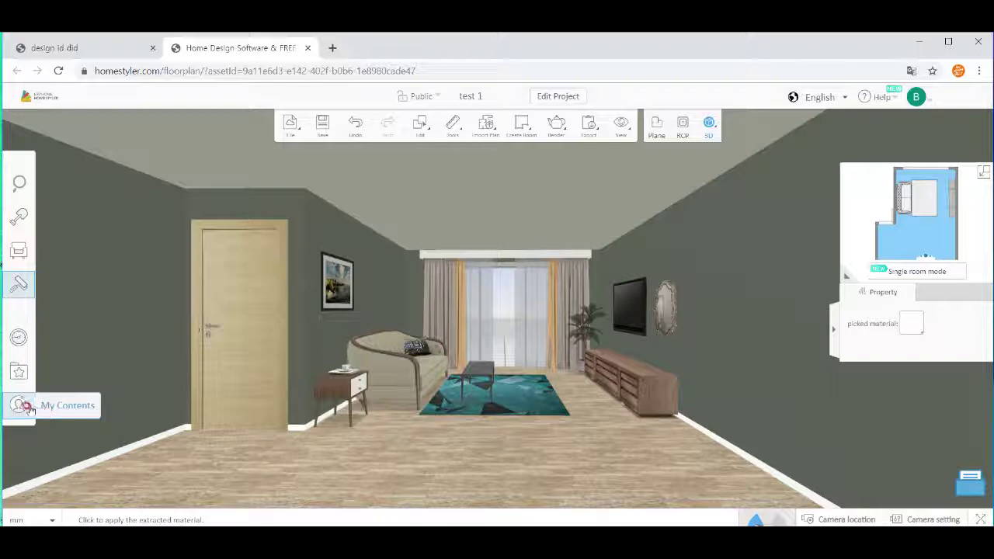
click(24, 408)
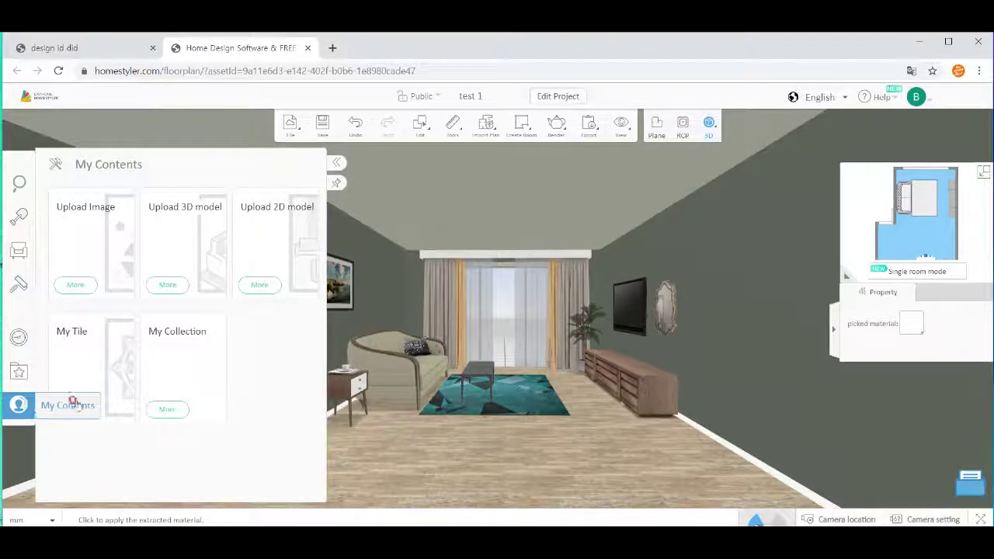
click(104, 209)
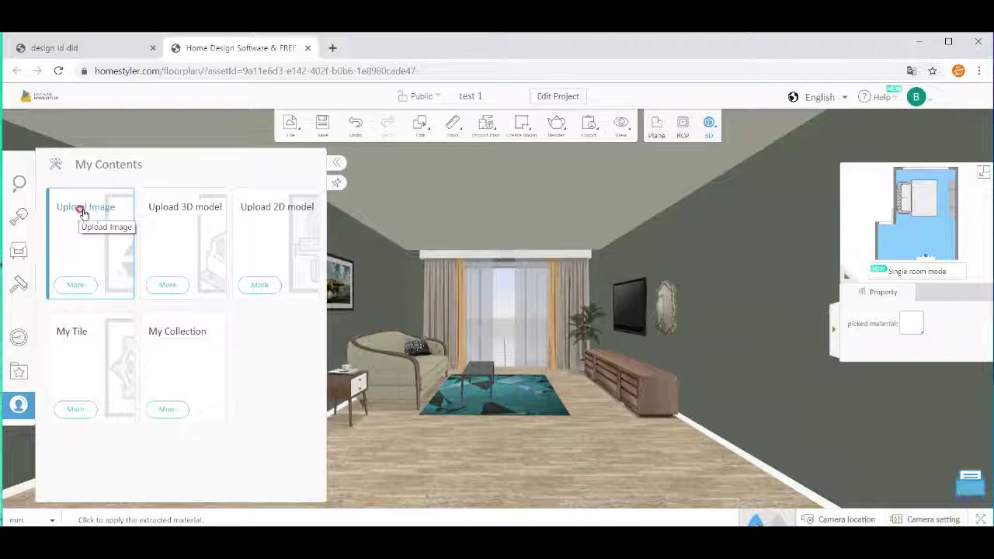
click(102, 211)
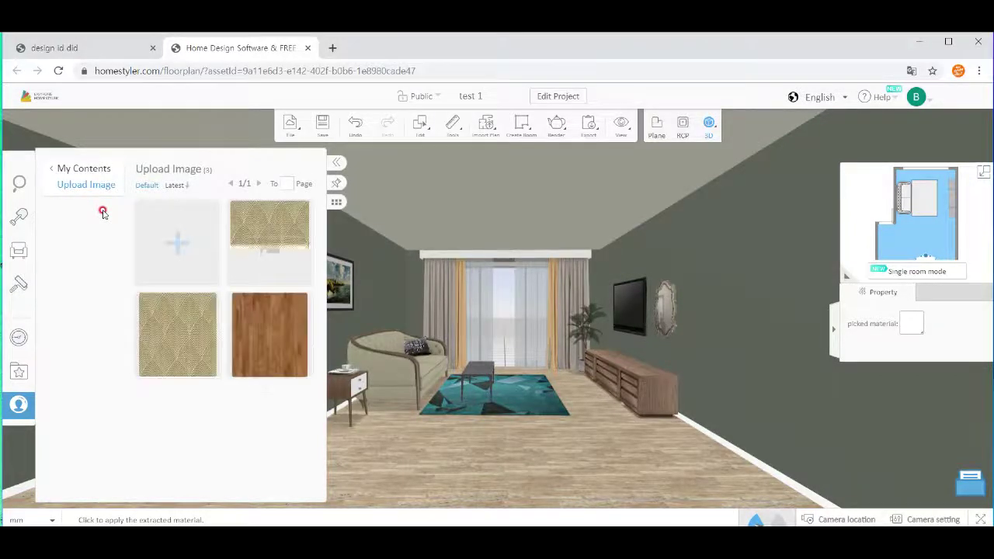
click(258, 257)
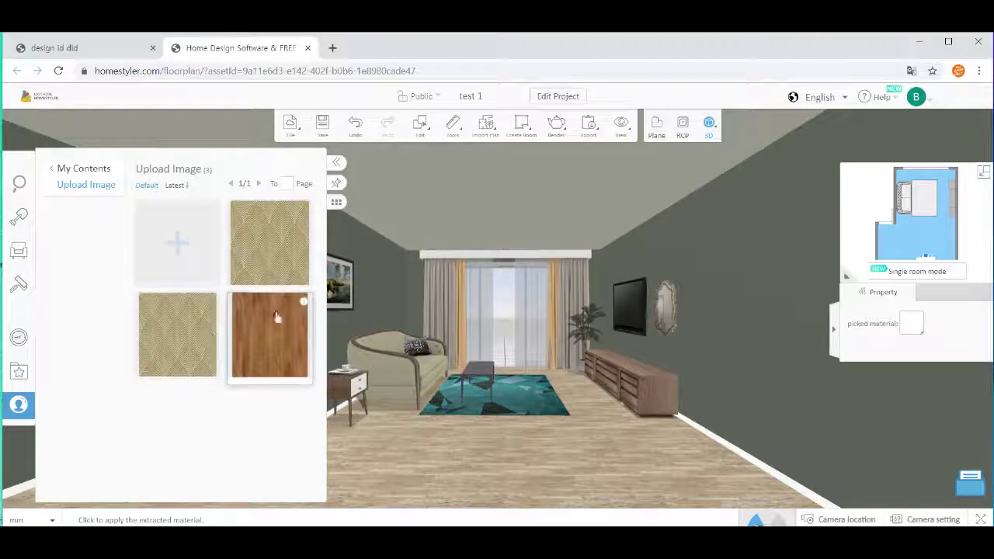
Start a new picture upload and choose did-65503-3 from the Youtube project folder on drive C.
click(177, 247)
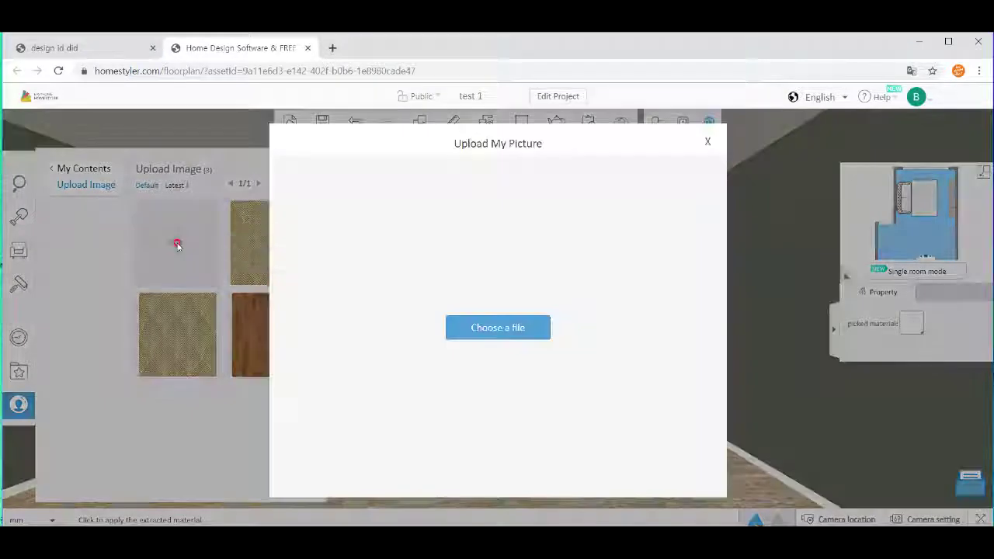
click(476, 331)
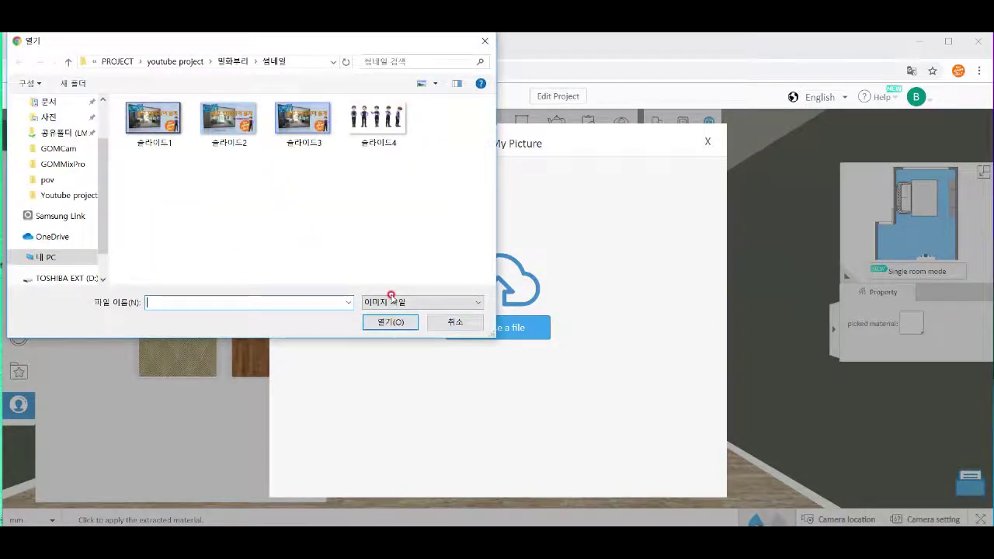
click(176, 61)
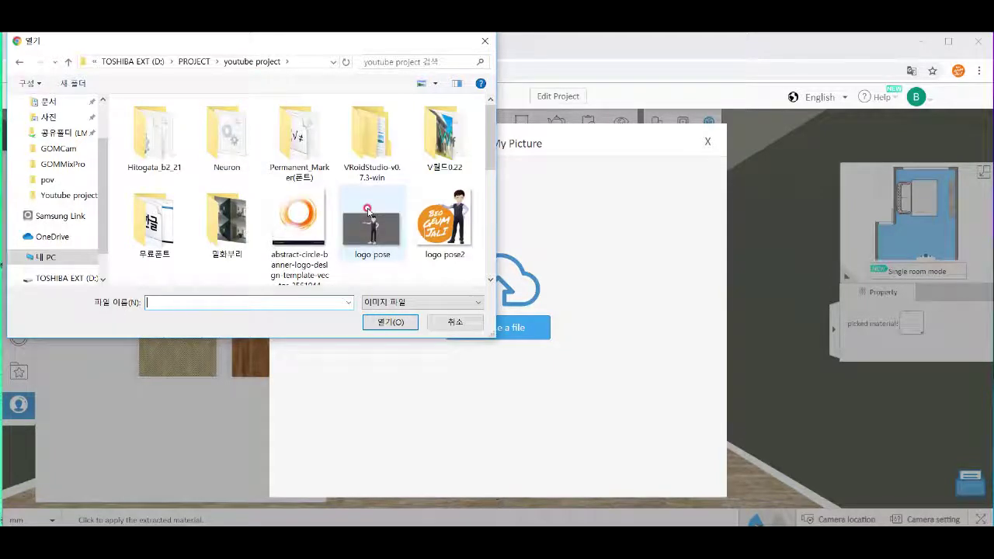
scroll(353, 210, down, 5)
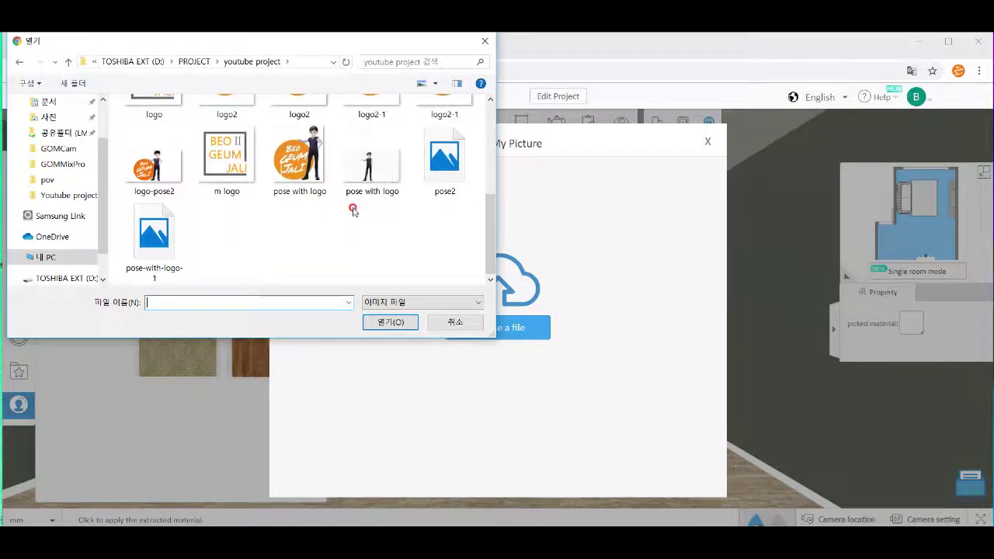
scroll(353, 210, up, 5)
scroll(354, 210, down, 1)
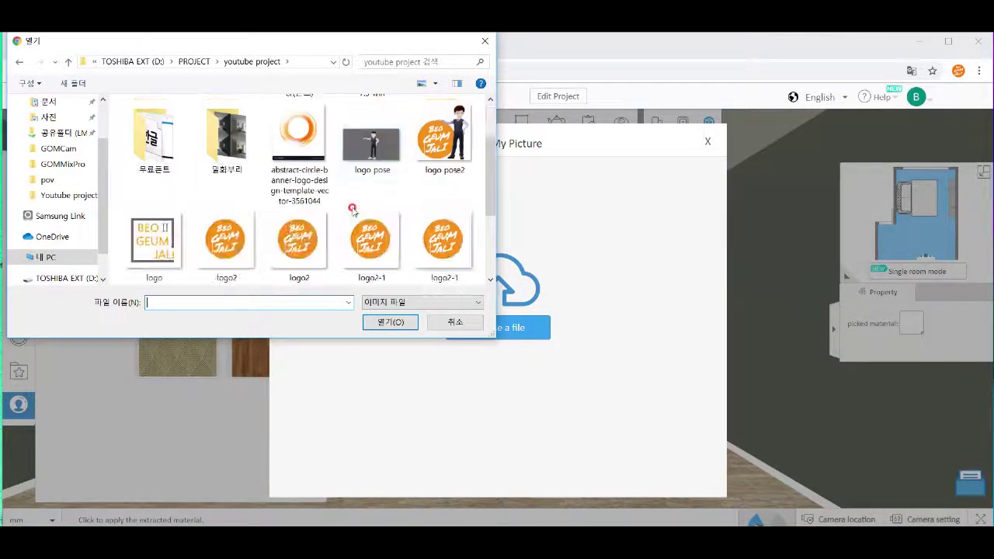
scroll(354, 210, up, 1)
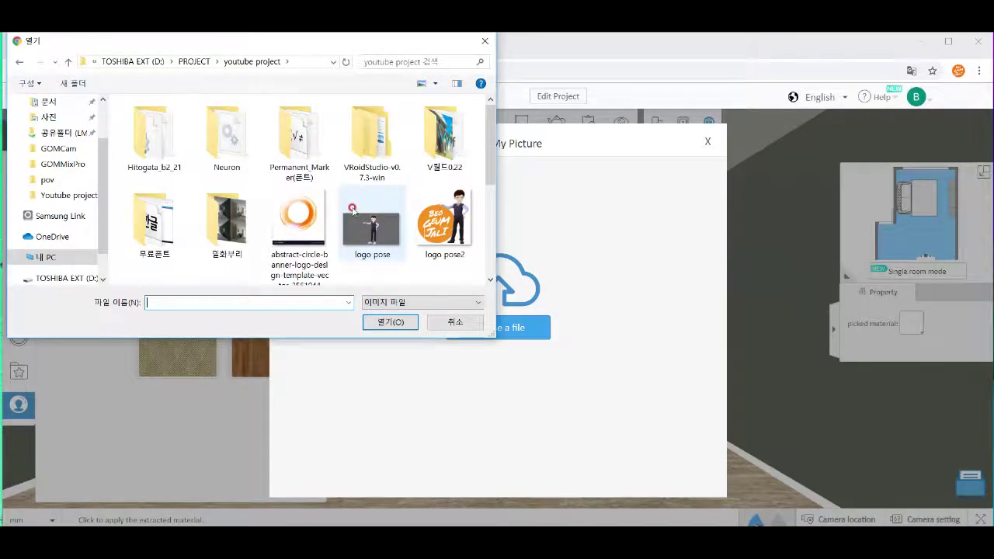
scroll(354, 210, down, 1)
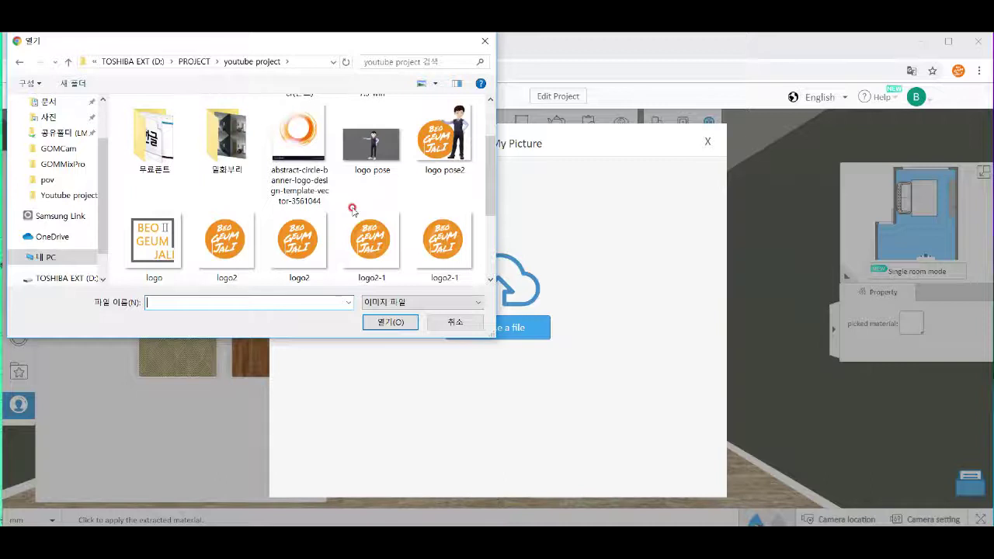
click(66, 195)
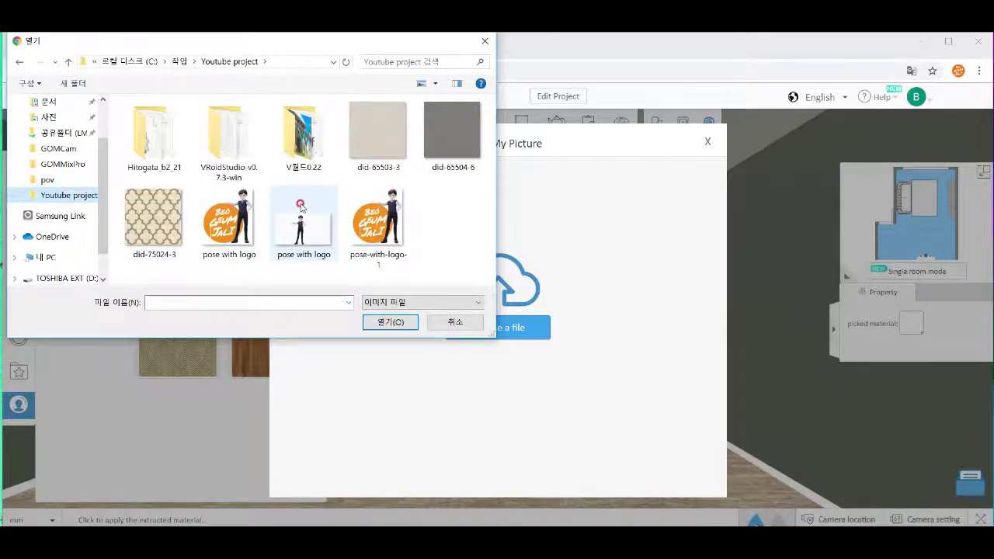
click(385, 155)
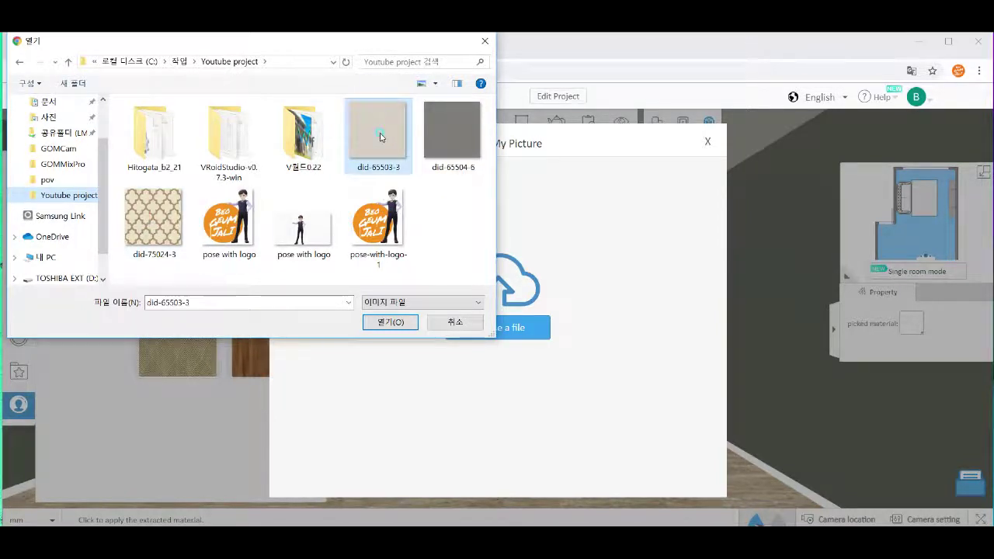
click(404, 321)
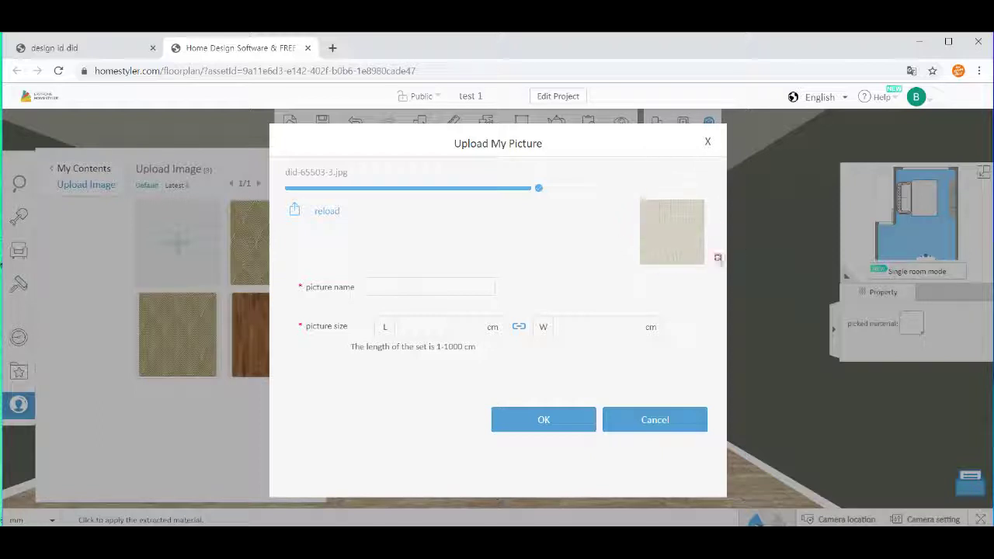
Name the uploaded light wallpaper picture did-밝은, fill in its picture size and confirm the upload.
click(421, 285)
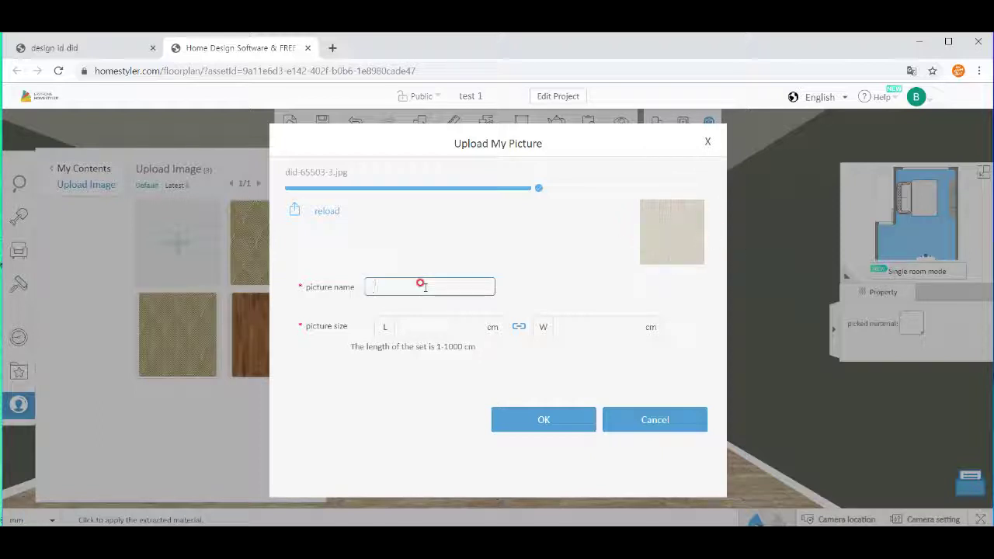
text(앵)
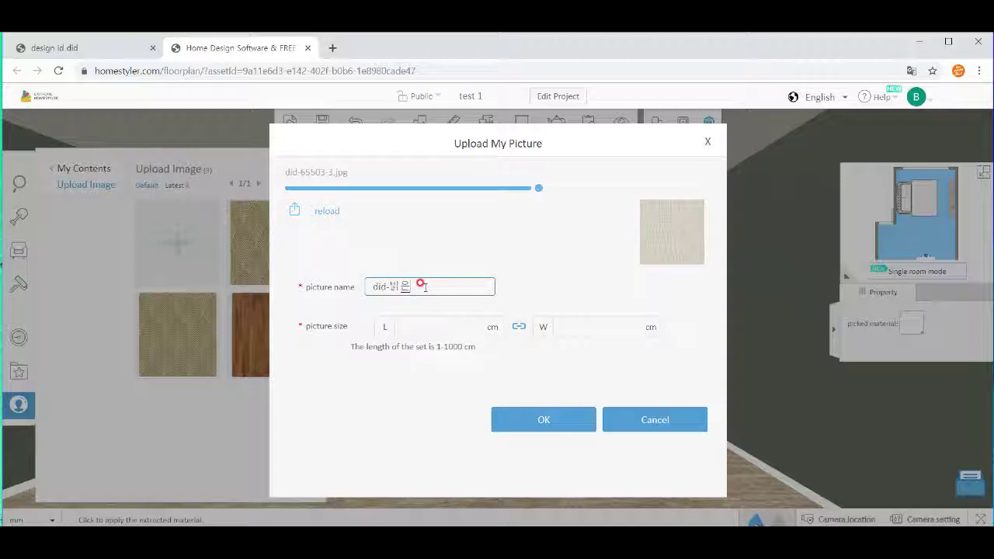
click(90, 49)
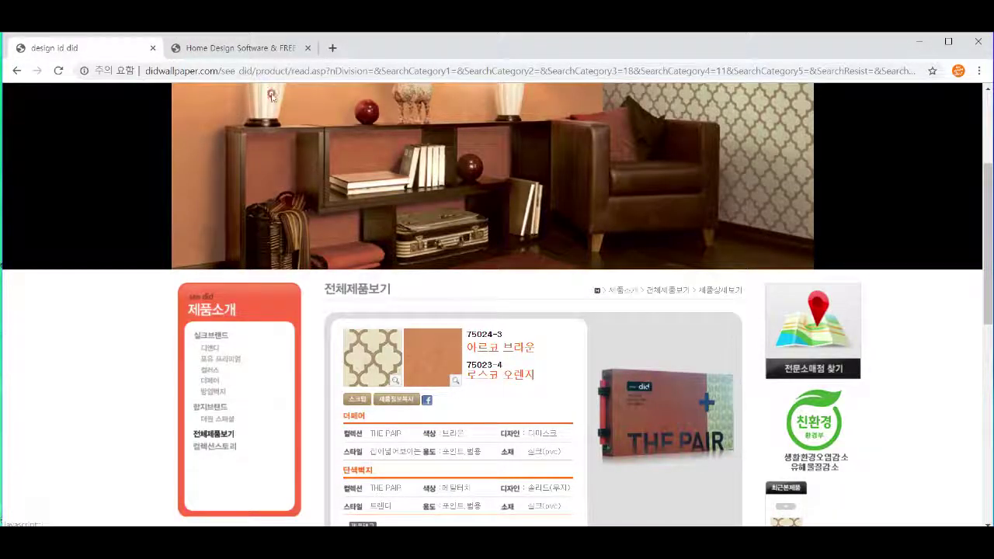
click(259, 47)
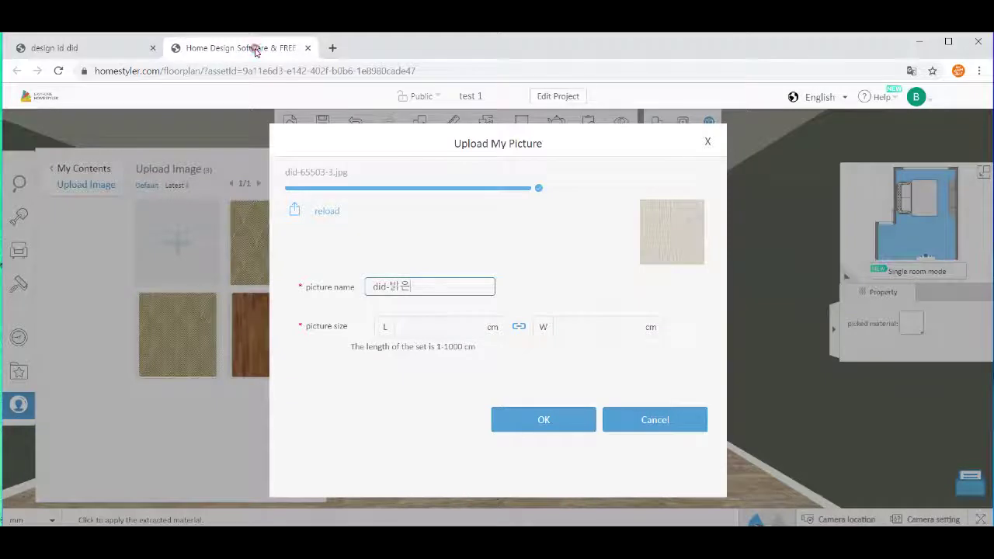
click(437, 321)
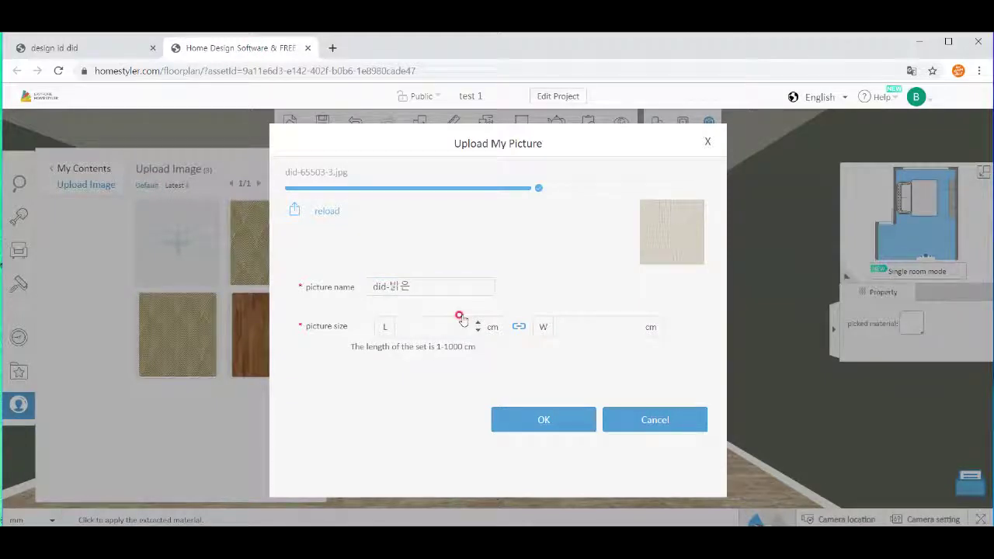
click(540, 423)
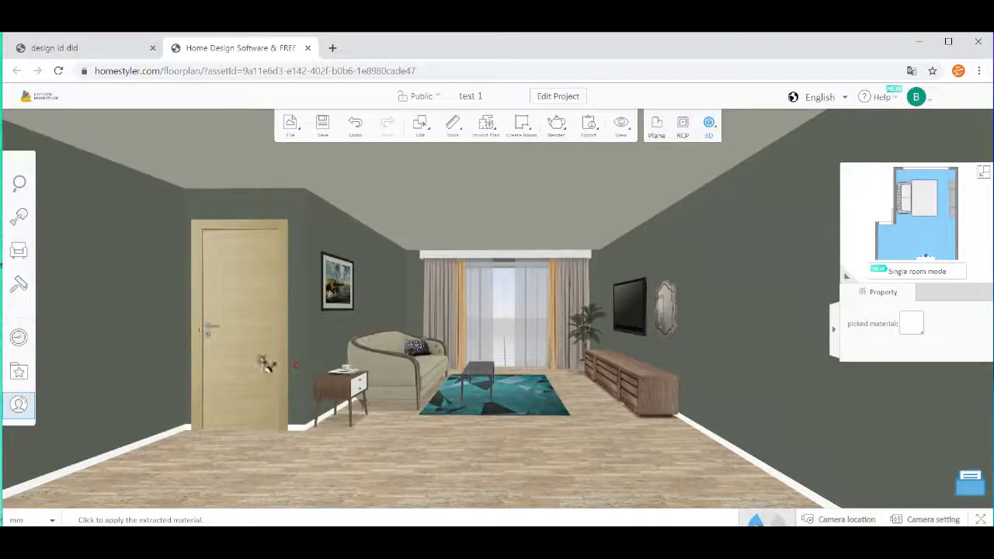
Reopen the uploaded images collection and start another upload with the file did-65504-6.
click(19, 404)
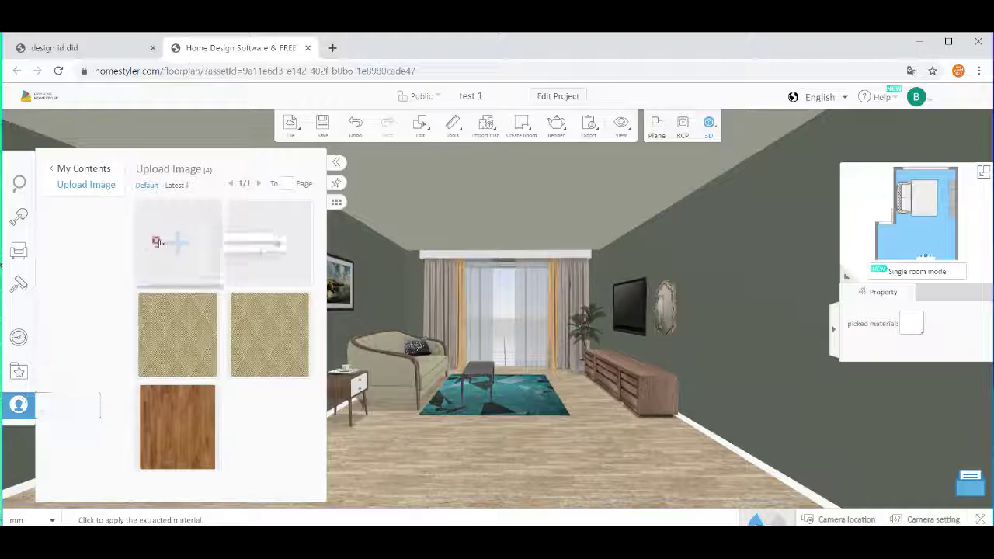
click(168, 242)
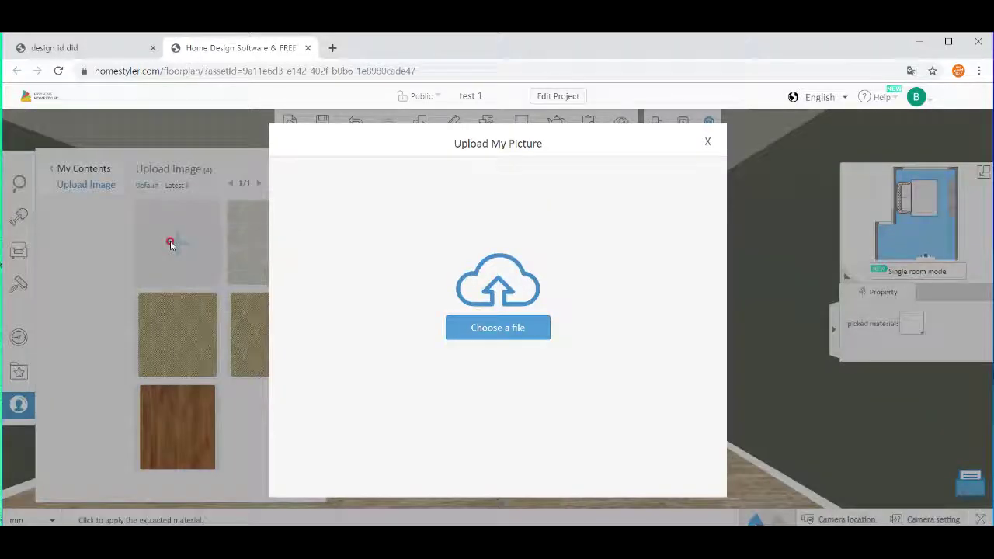
click(498, 329)
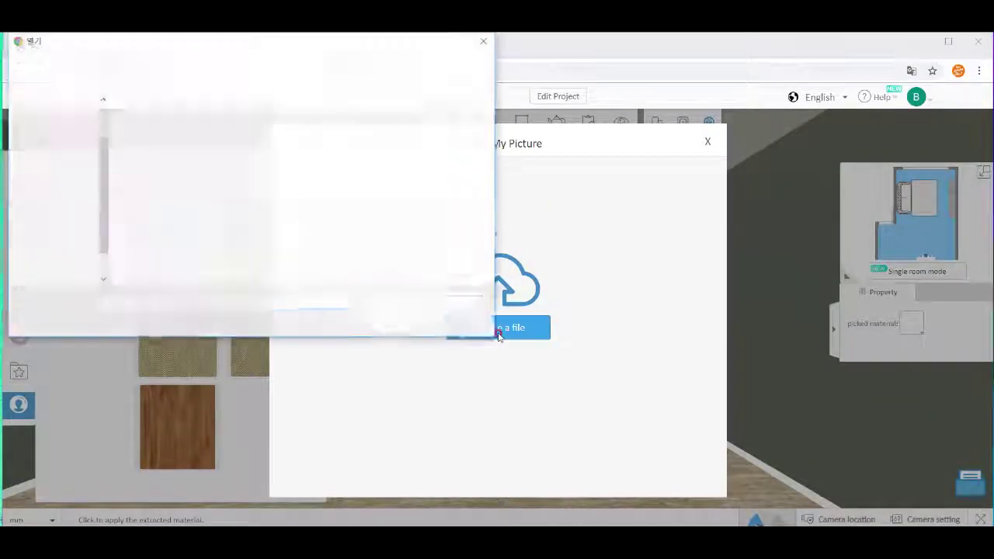
click(445, 172)
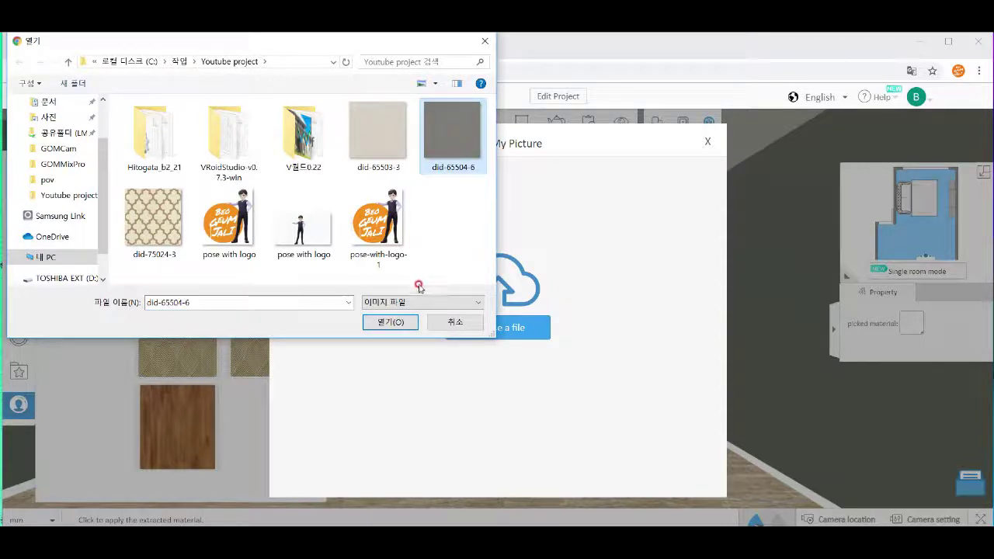
click(396, 323)
Name the charcoal wallpaper picture did-어두운, set its size to 30 by 30 cm and confirm the upload.
click(377, 288)
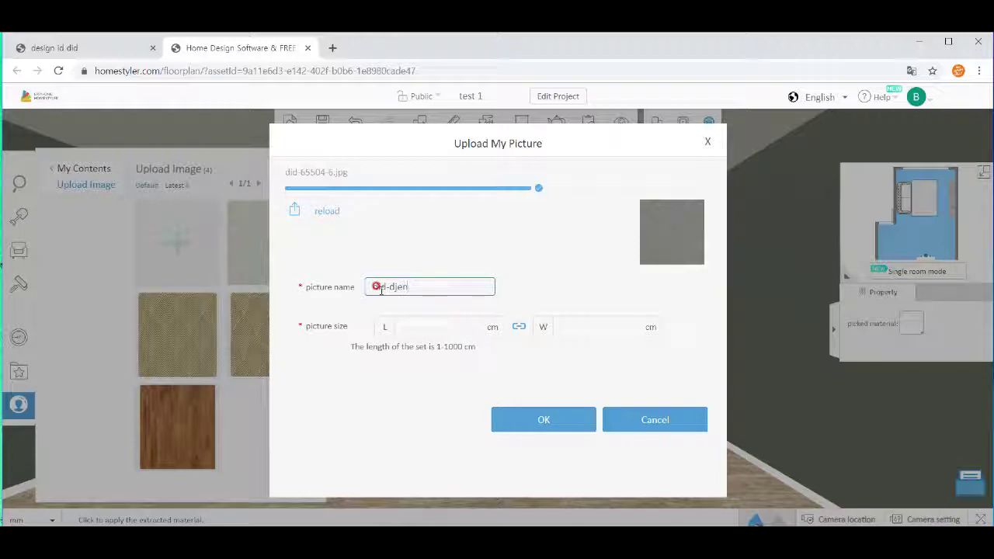
key(BackSpace)
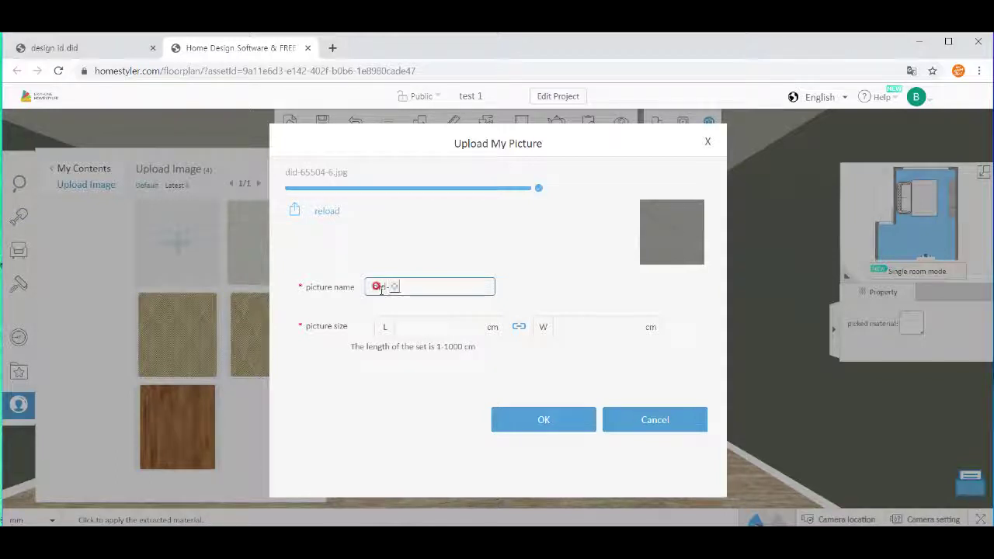
text(어두운)
click(436, 327)
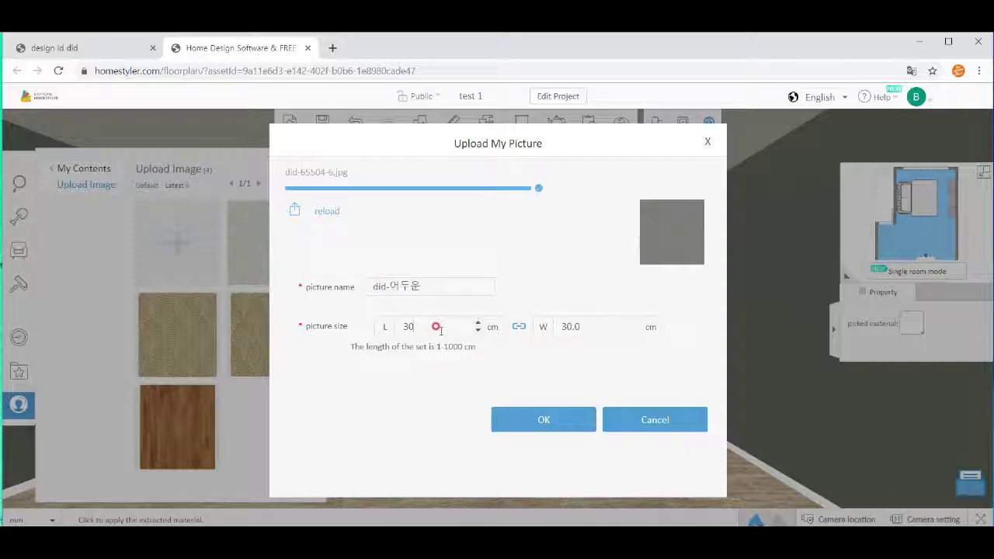
click(548, 424)
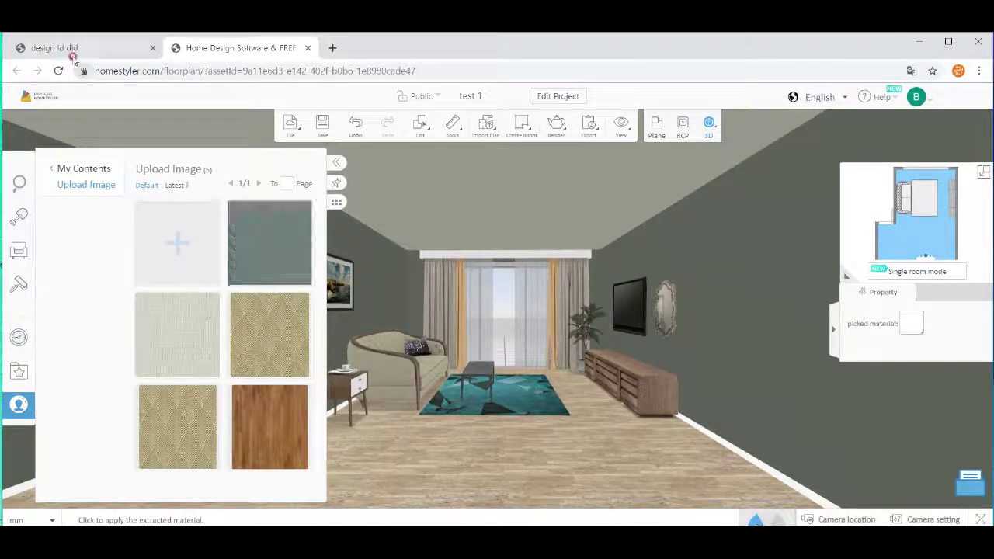
Switch to the did wallpaper site, review the product page for patterned wallpaper 75024-3, and return to Homestyler.
click(66, 47)
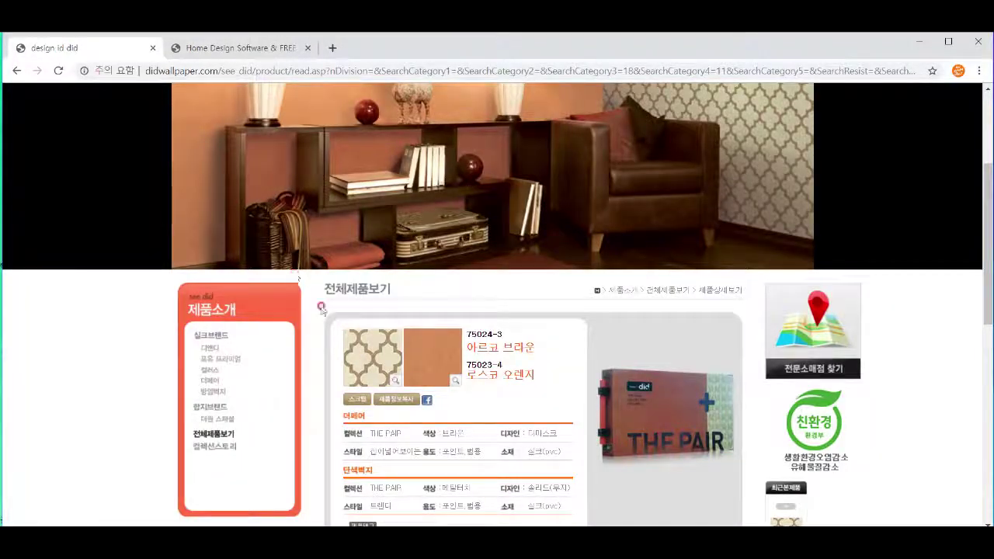
scroll(379, 372, up, 3)
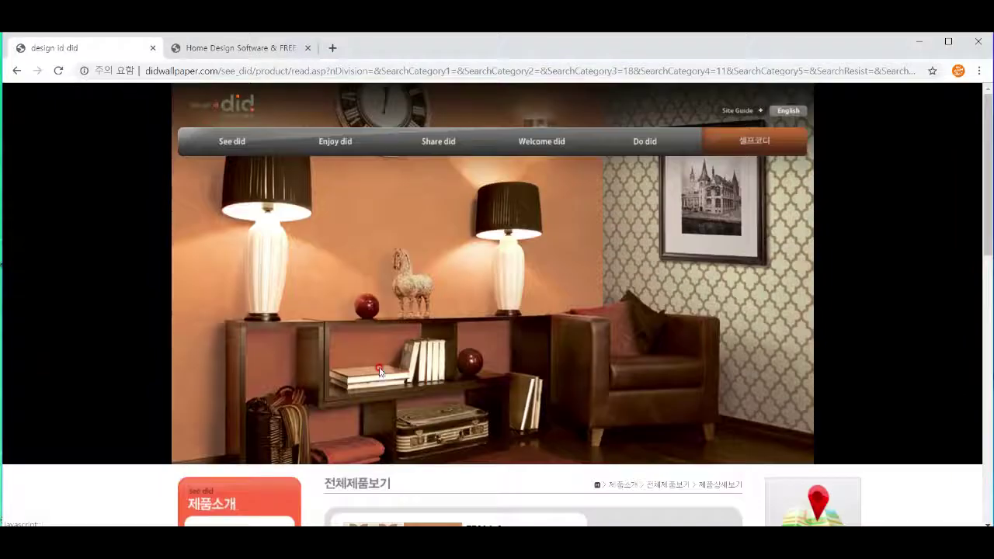
scroll(380, 372, down, 3)
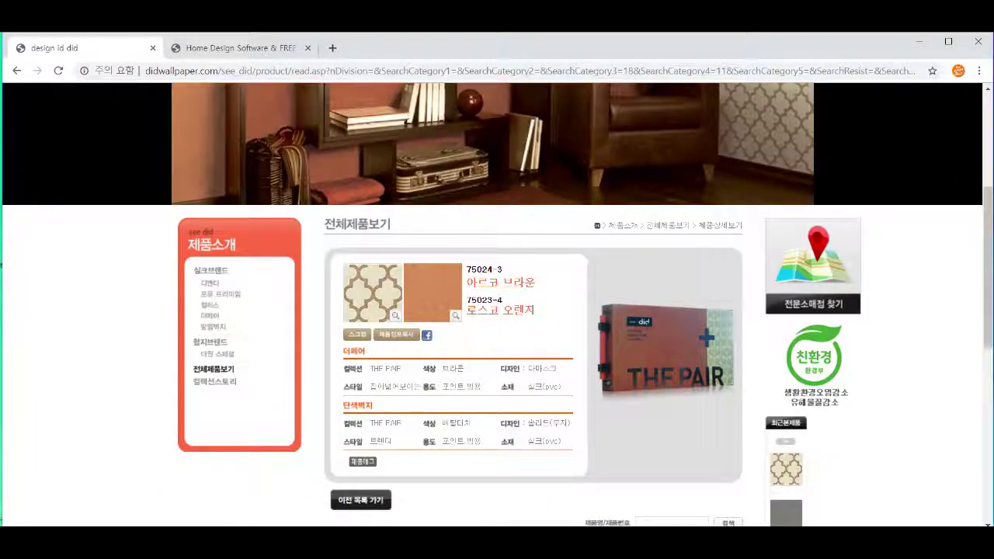
click(233, 48)
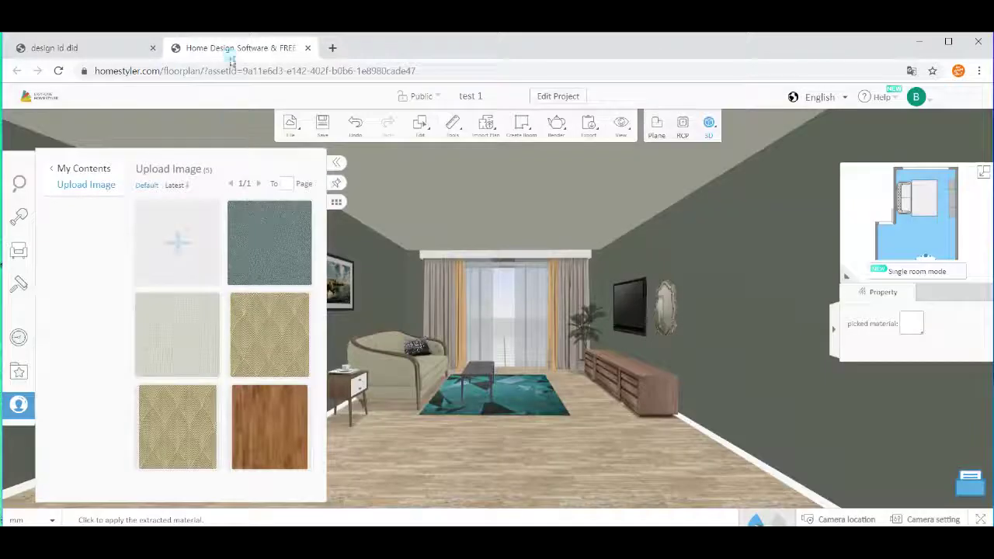
Start a new picture upload and choose did-75024-3 from the Youtube project folder.
click(179, 241)
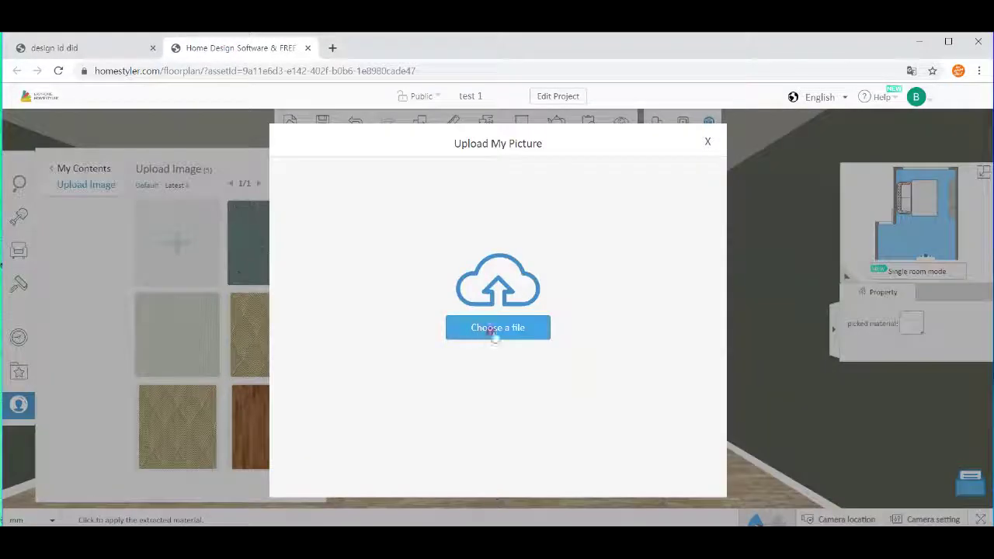
click(495, 330)
click(154, 221)
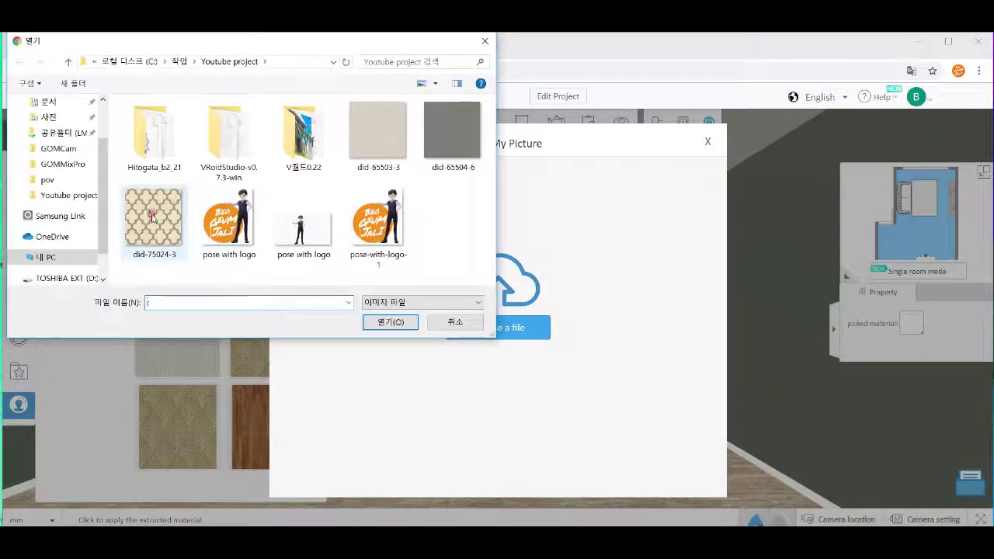
click(390, 321)
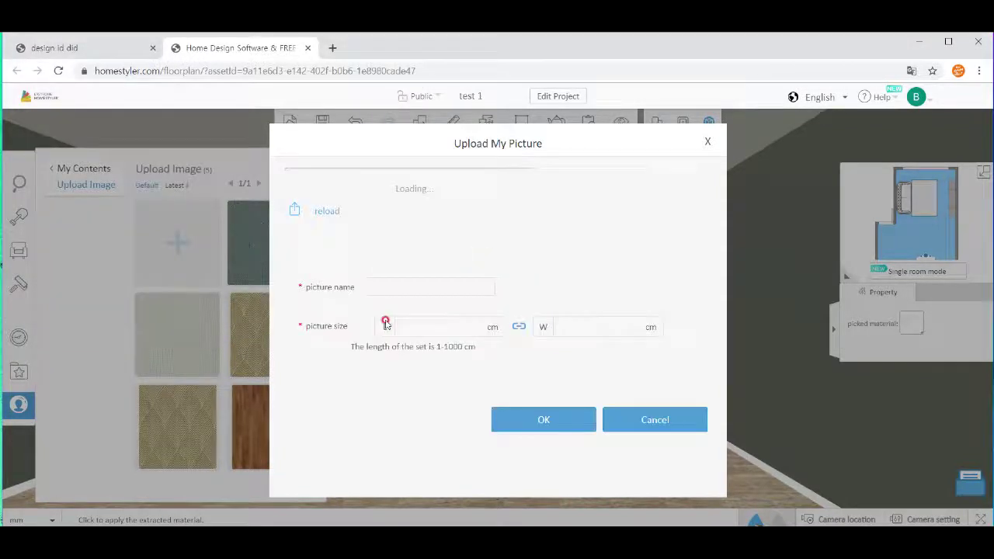
Name the uploaded patterned wallpaper picture did-패턴, fill in its picture size and confirm the upload.
click(381, 291)
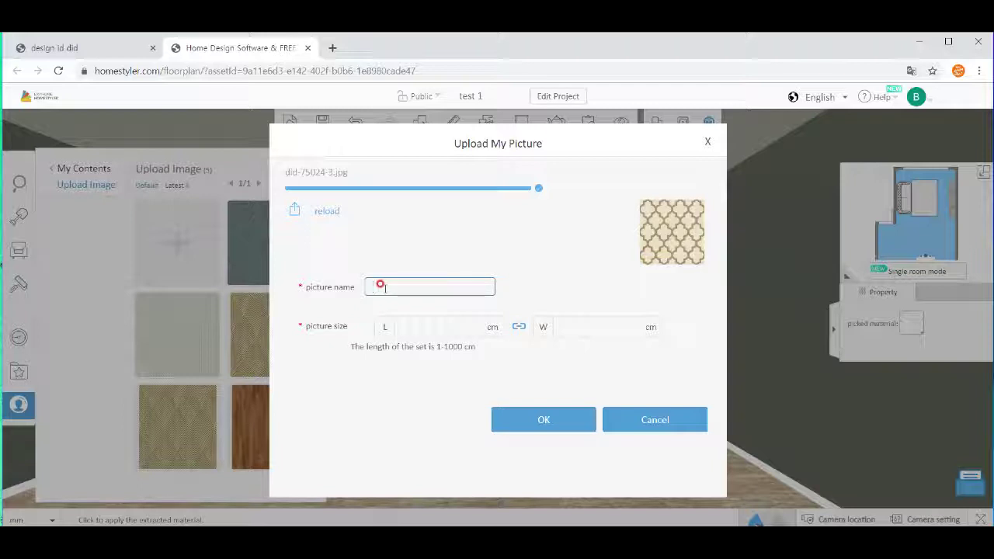
text(m)
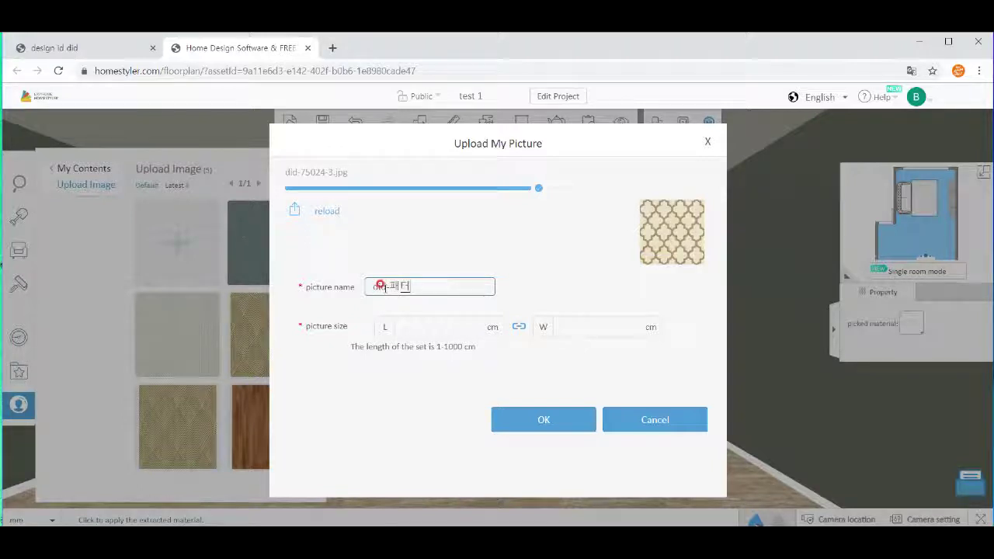
click(438, 321)
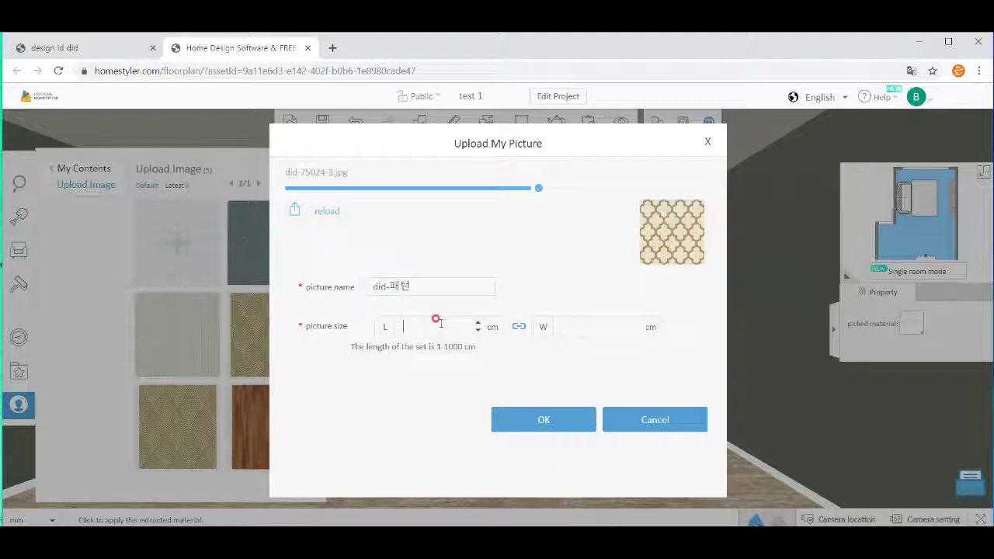
click(559, 424)
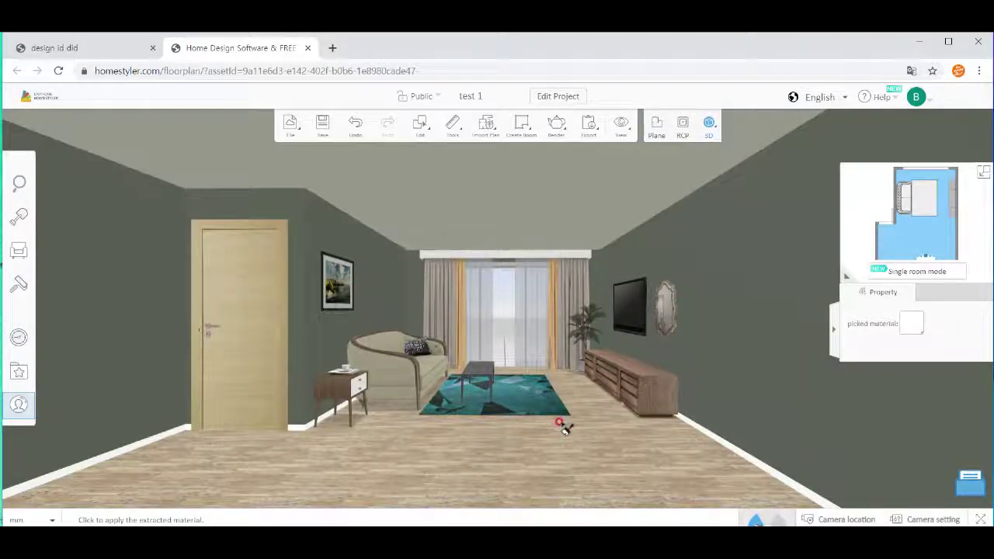
Open the TV wall for brick customization and select its main area above the baseboard strip.
click(726, 288)
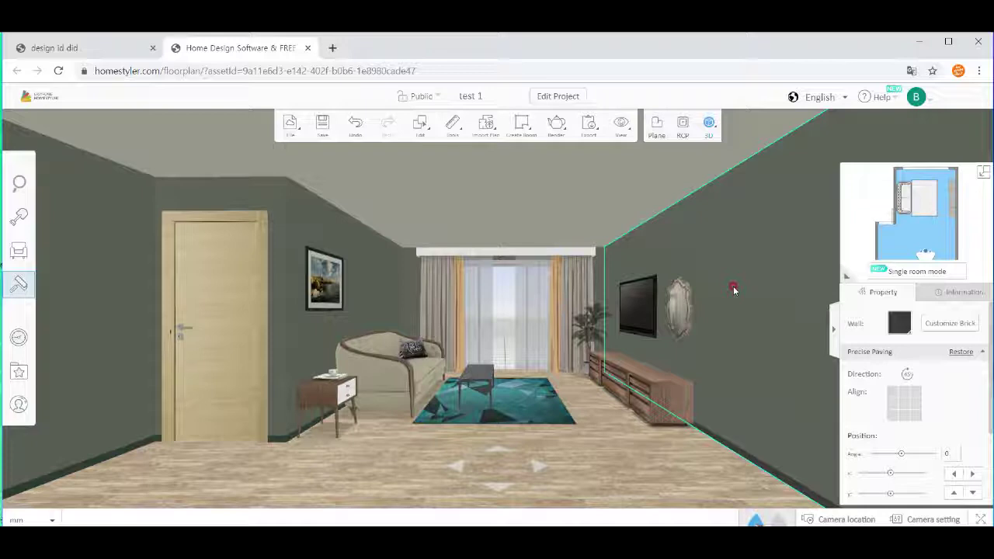
click(110, 297)
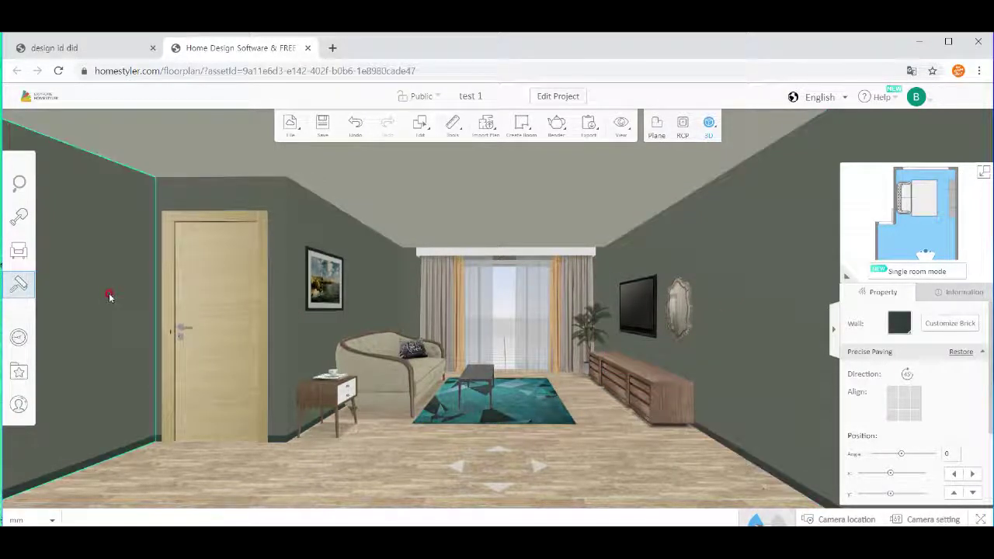
click(743, 308)
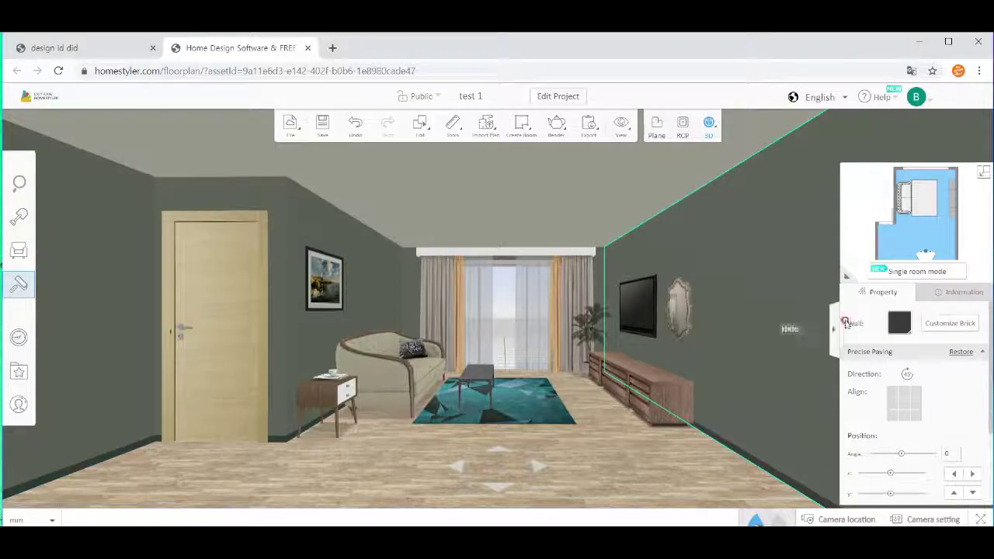
click(945, 325)
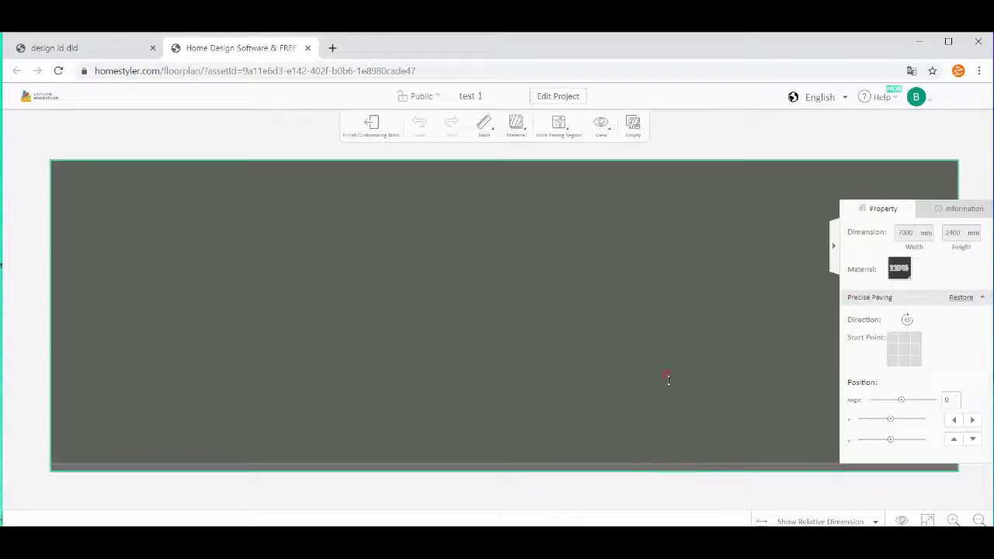
click(669, 354)
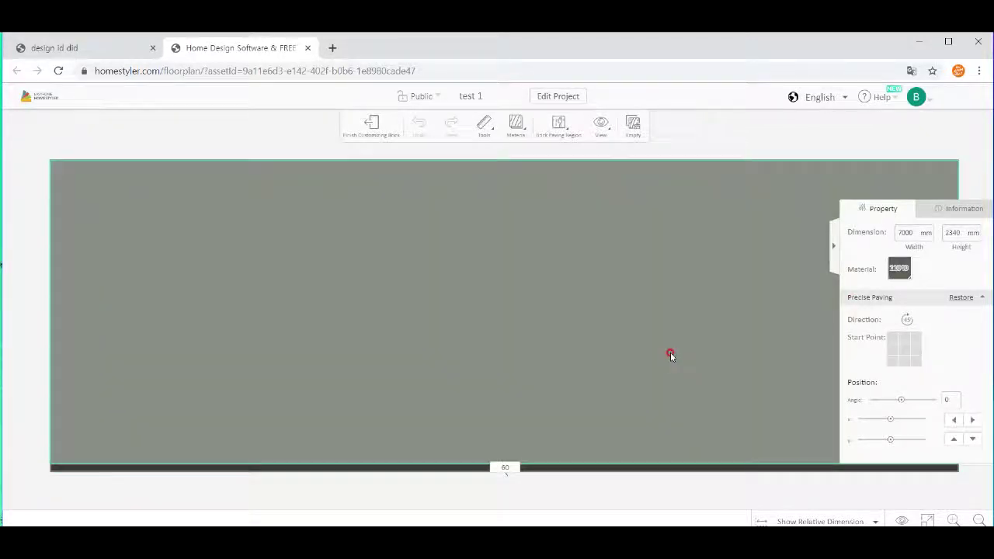
Replace the main wall area's colour with the uploaded light wallpaper image and finish customizing the wall.
click(899, 270)
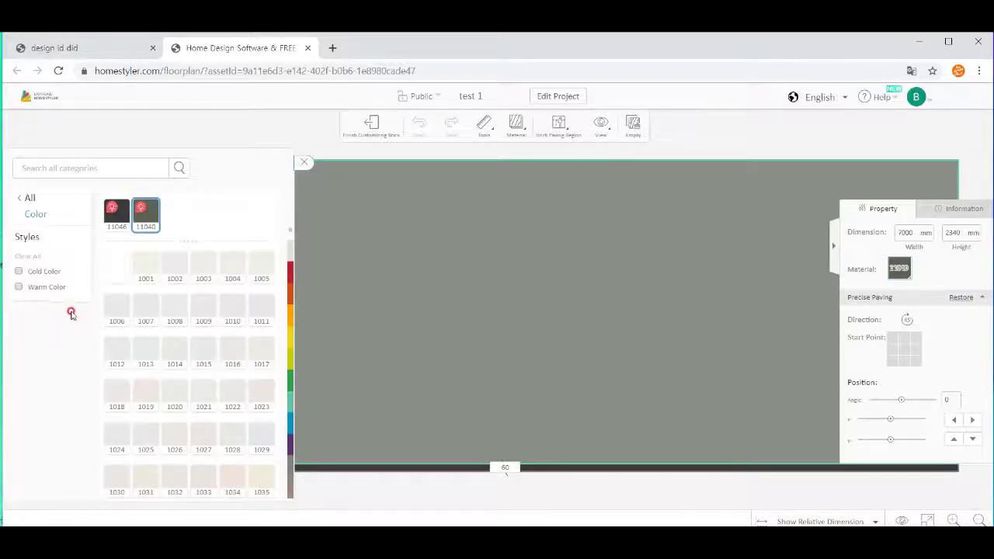
click(28, 199)
scroll(175, 349, down, 2)
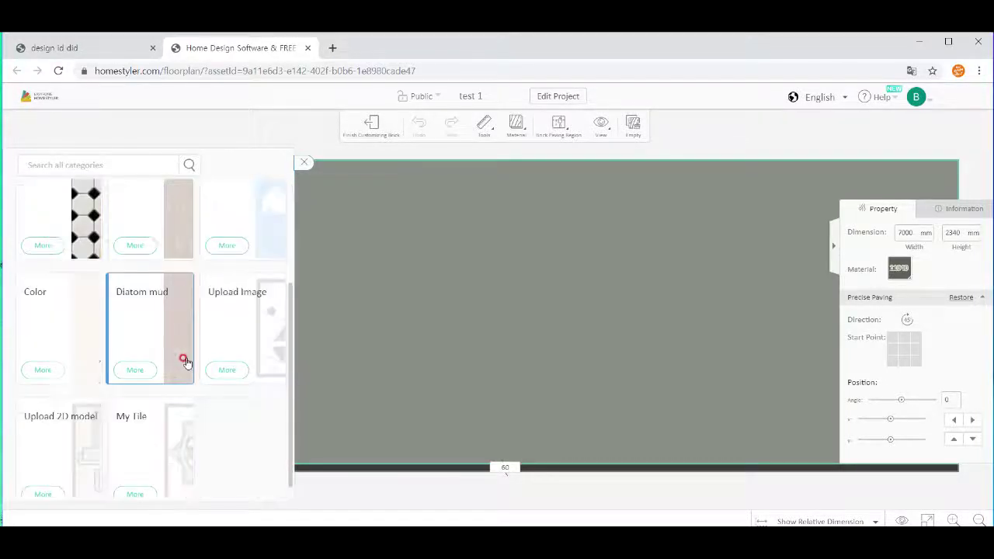
click(244, 292)
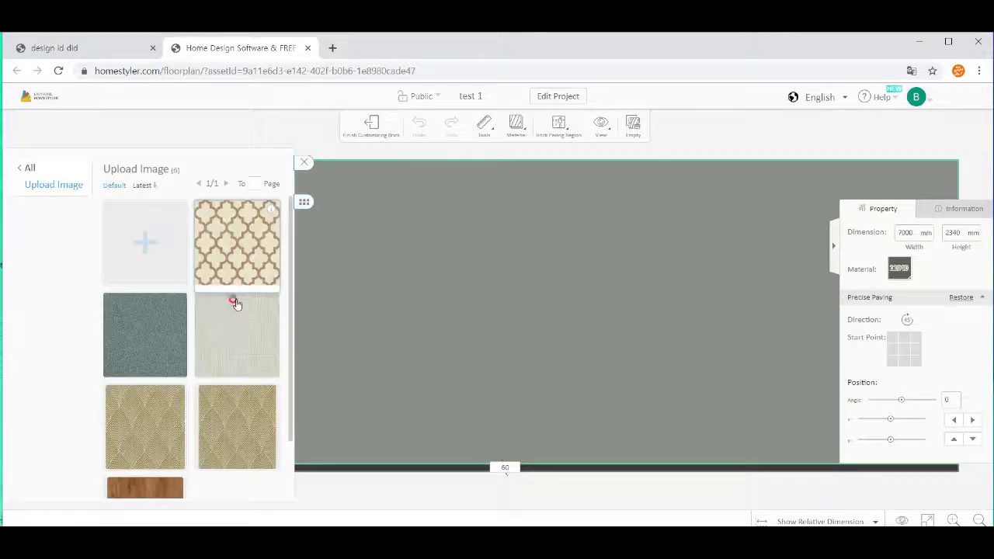
click(236, 334)
click(238, 337)
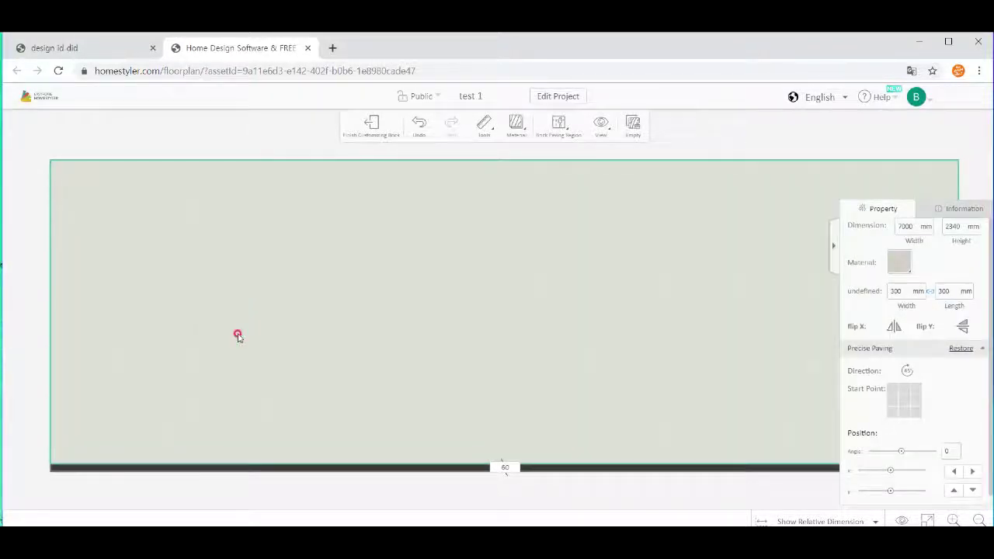
click(371, 126)
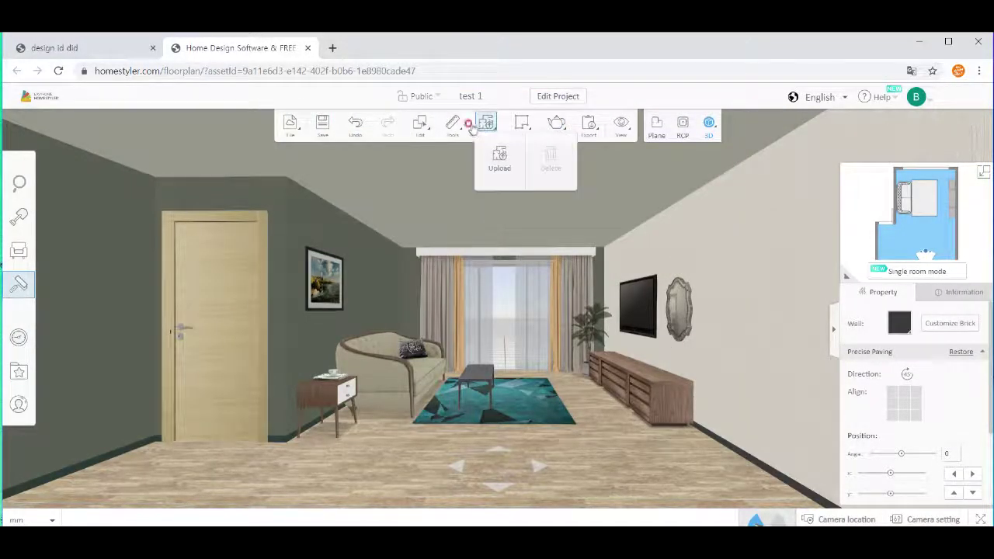
Pick up the light wallpaper material from the TV wall and apply it to the window, picture, door and remaining side walls.
mouse_move(458, 123)
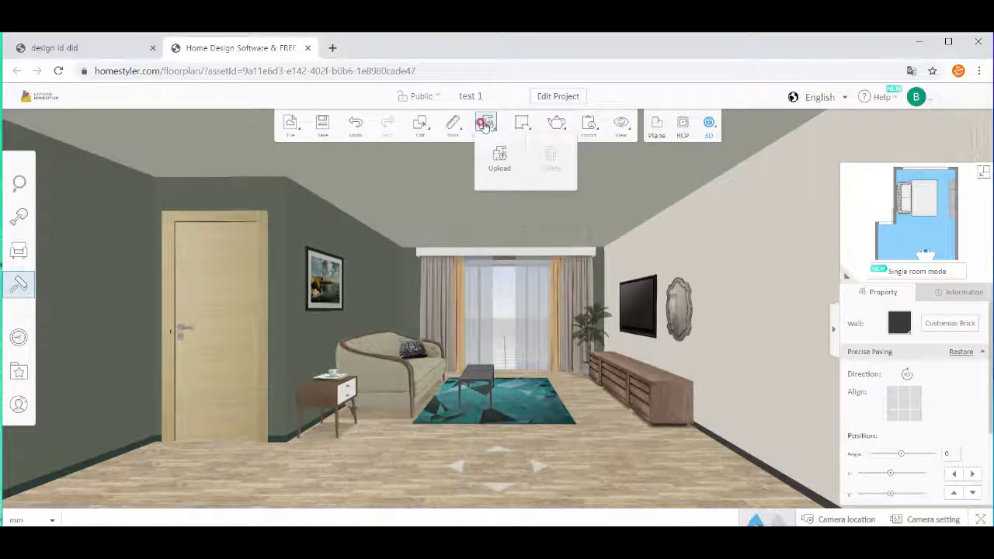
click(516, 163)
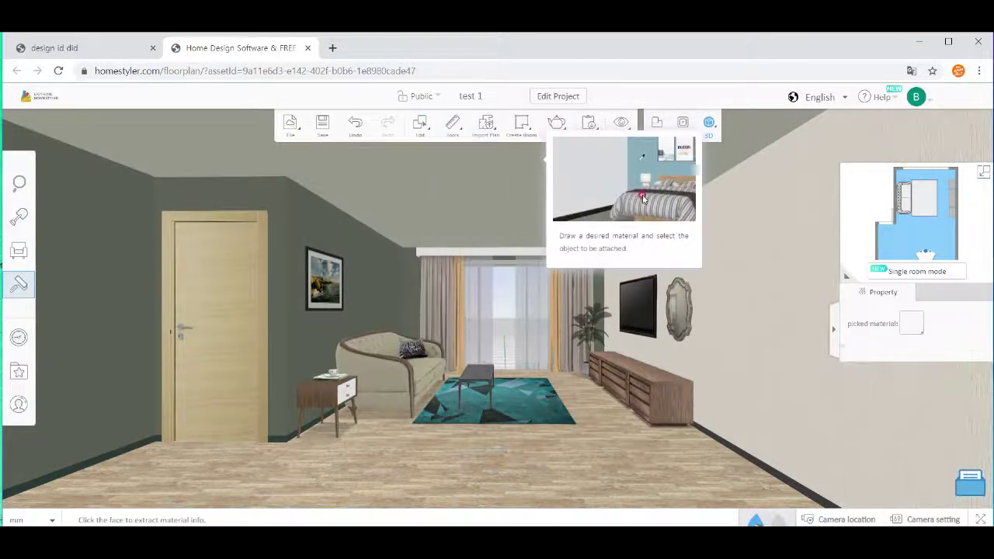
click(747, 215)
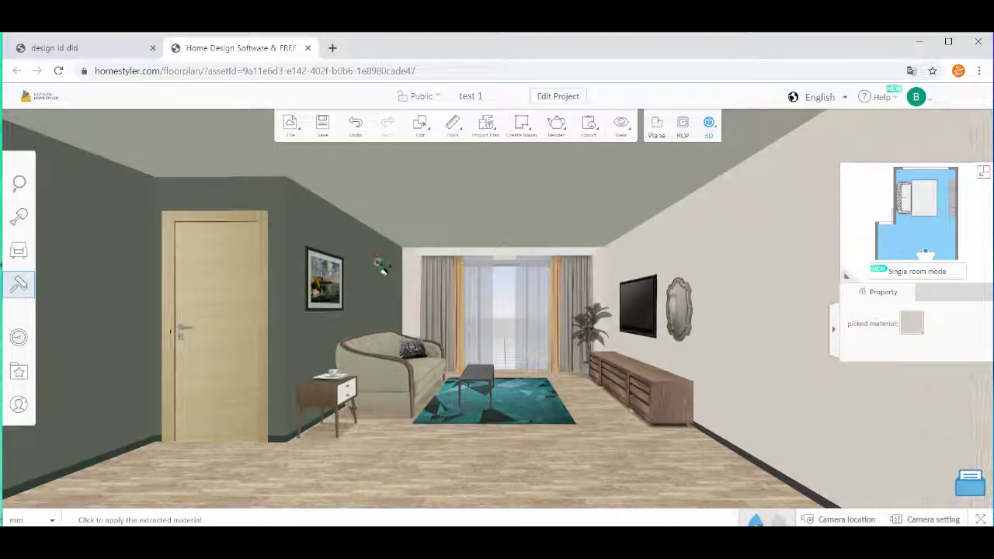
click(378, 262)
click(209, 194)
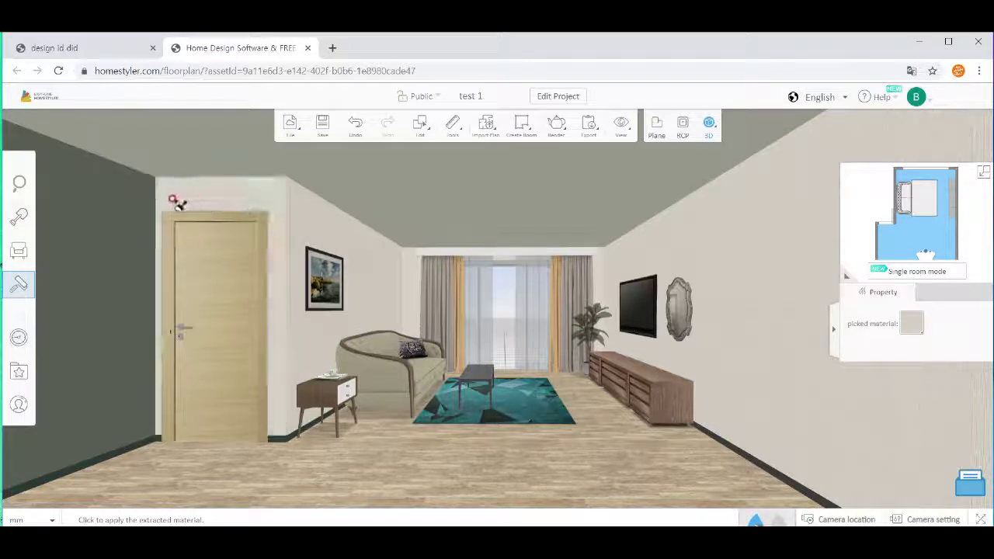
click(100, 211)
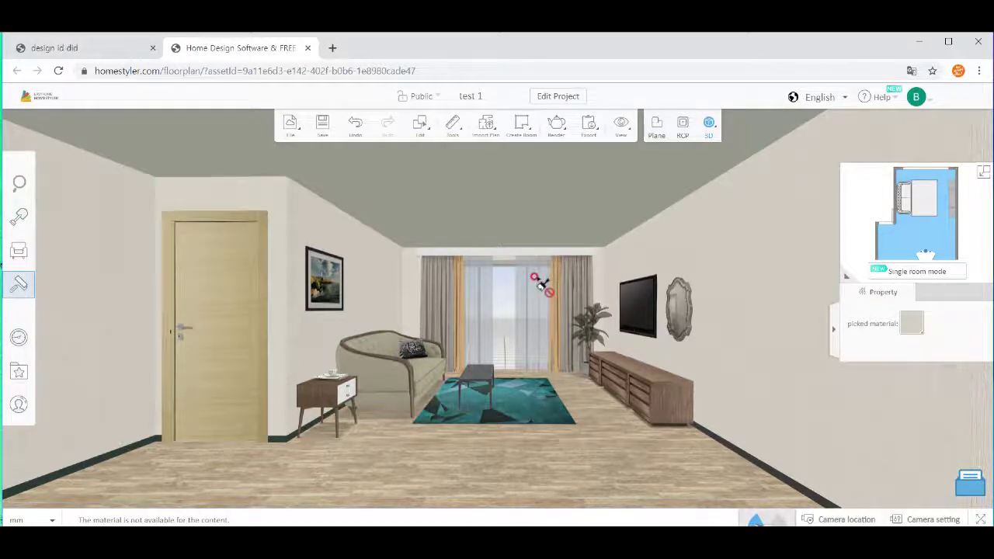
key(Escape)
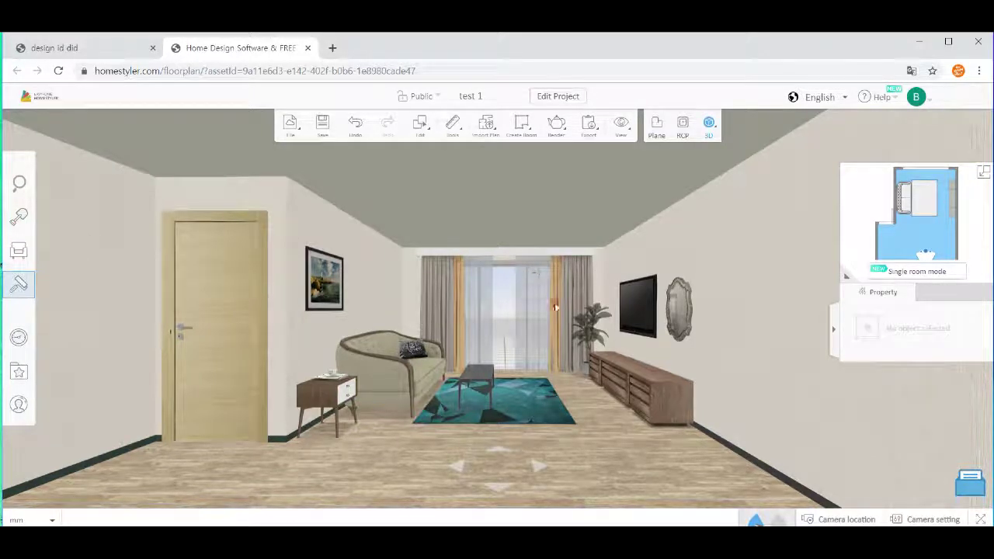
Open the TV wall for brick customization and change its baseboard strip to colour 11027.
click(720, 444)
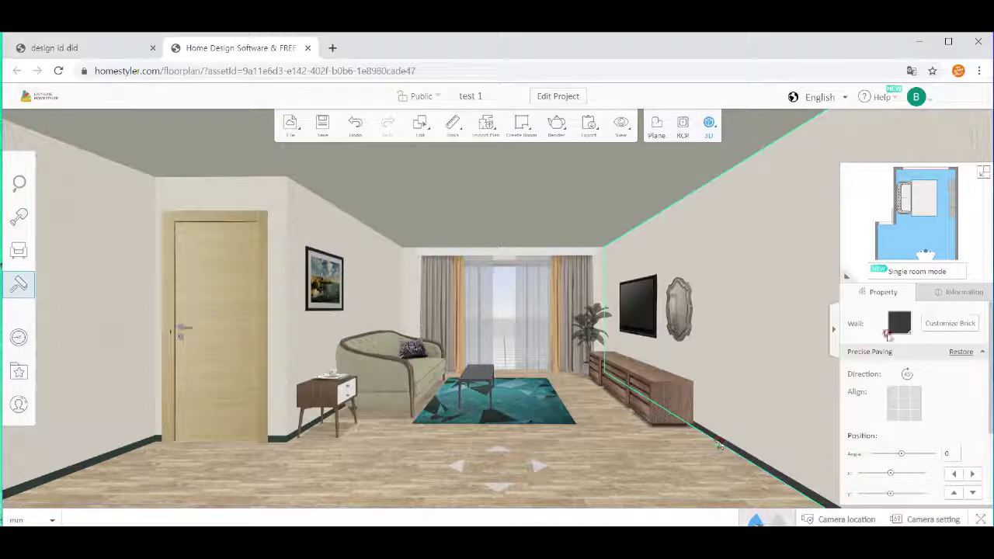
click(937, 330)
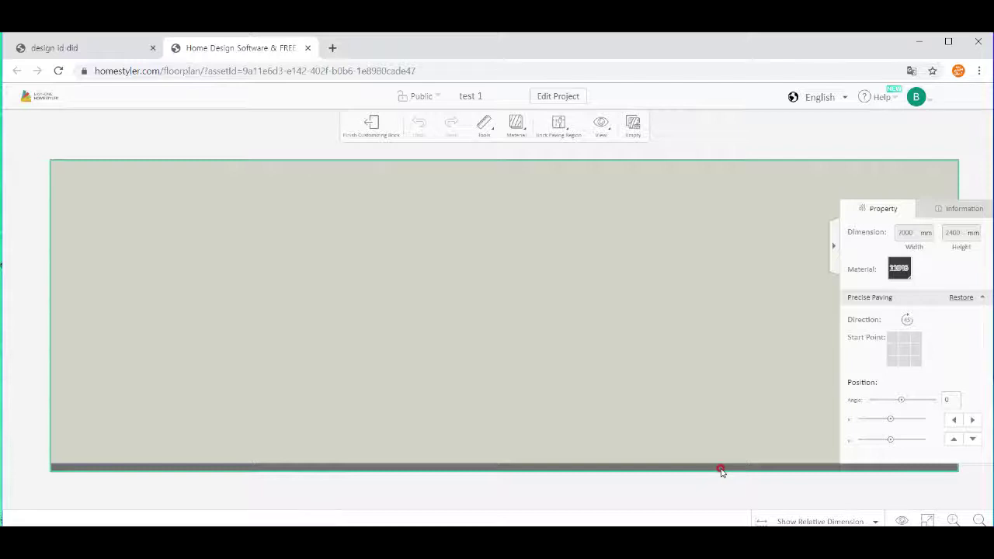
click(899, 269)
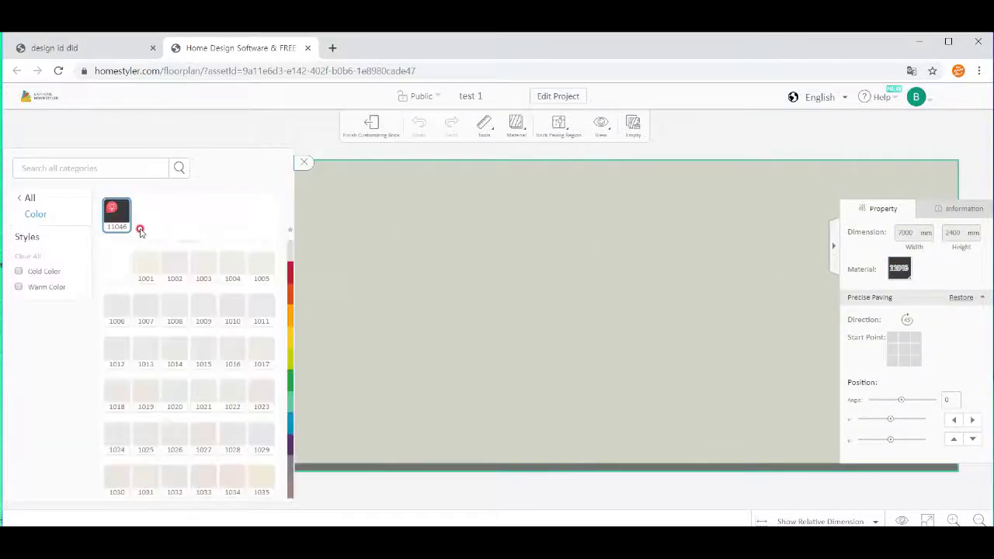
click(286, 475)
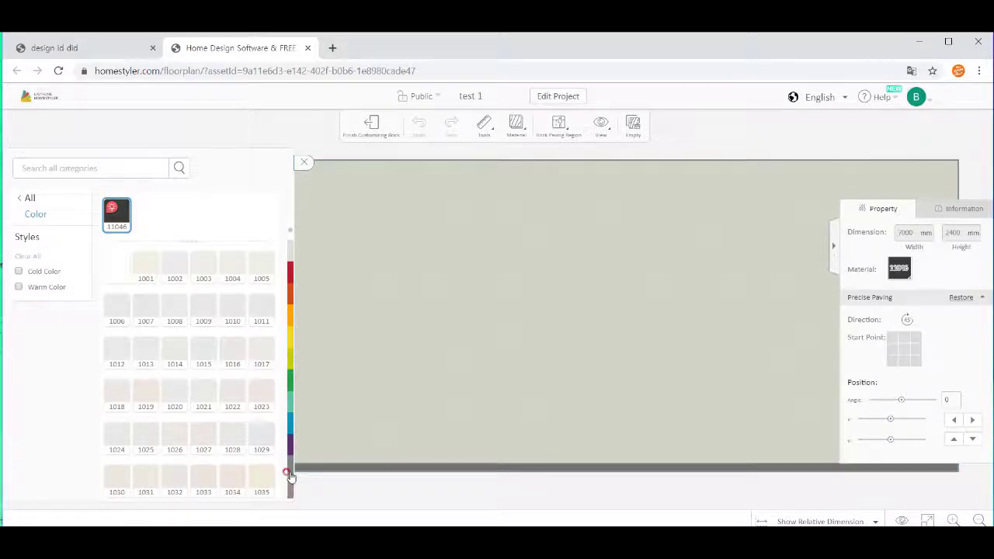
click(289, 473)
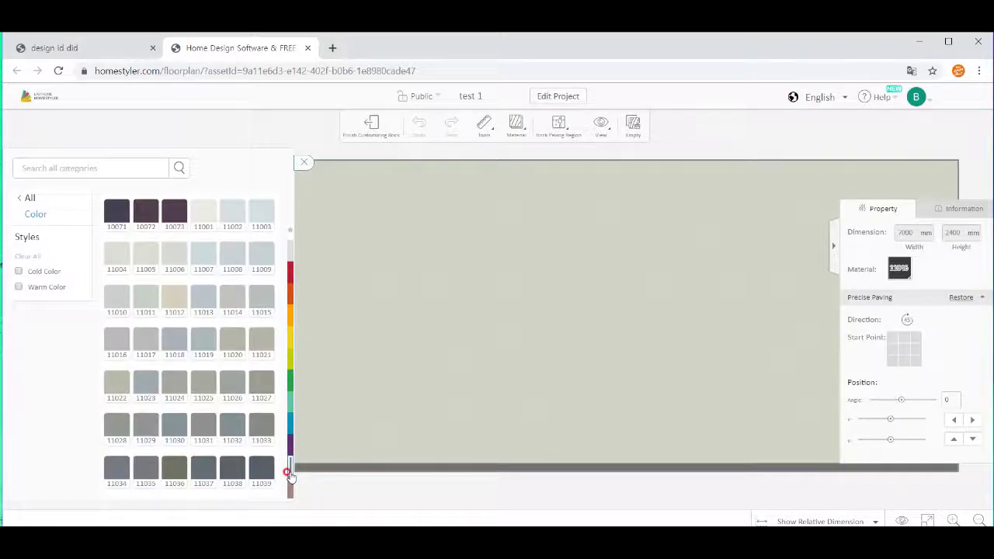
click(359, 420)
click(149, 334)
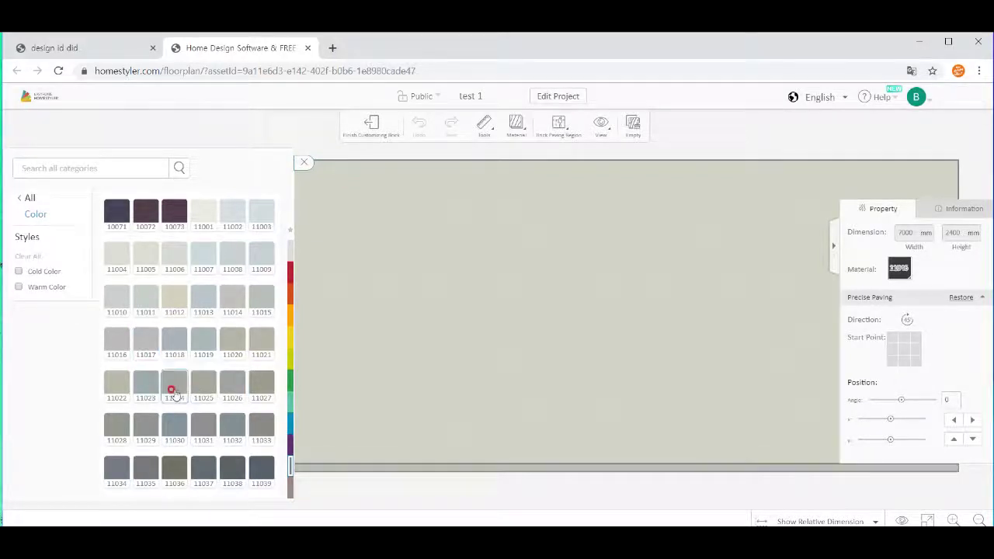
click(265, 386)
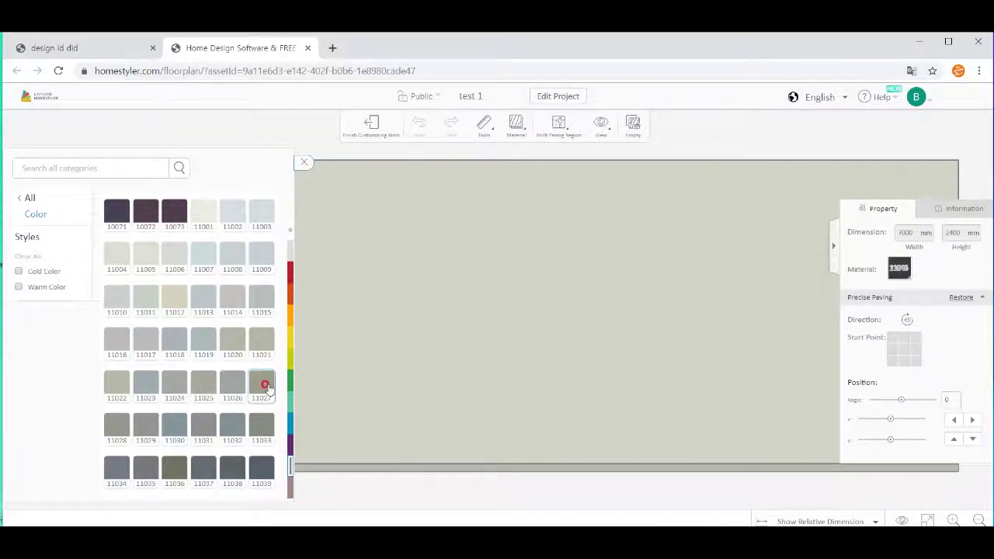
click(264, 387)
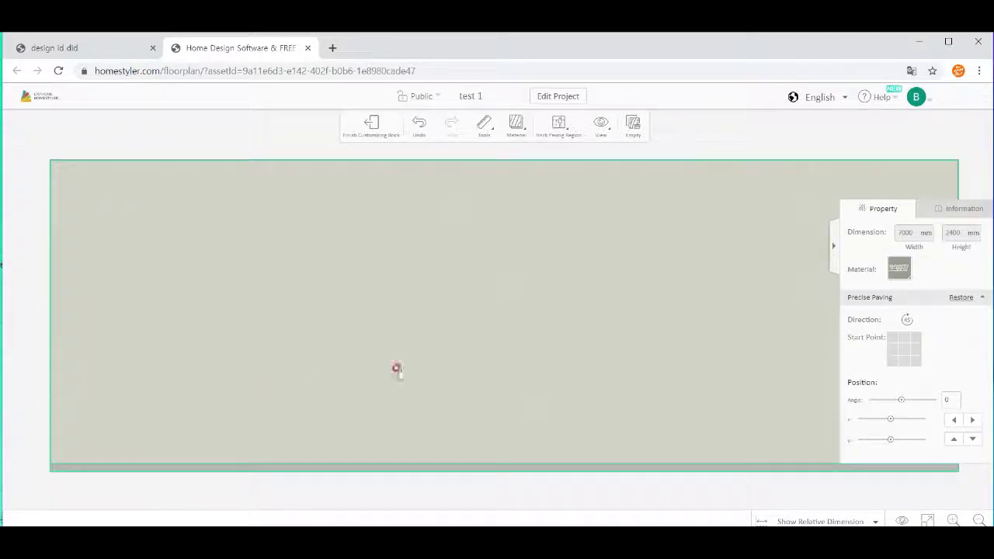
Finish customizing the TV wall with the recoloured baseboard strip and return to the 3D room.
click(372, 125)
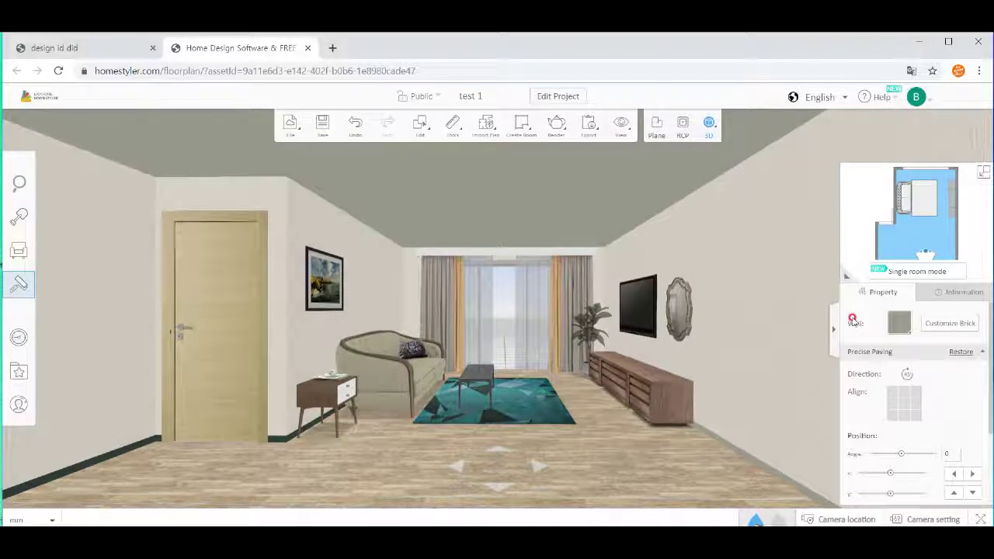
mouse_move(454, 123)
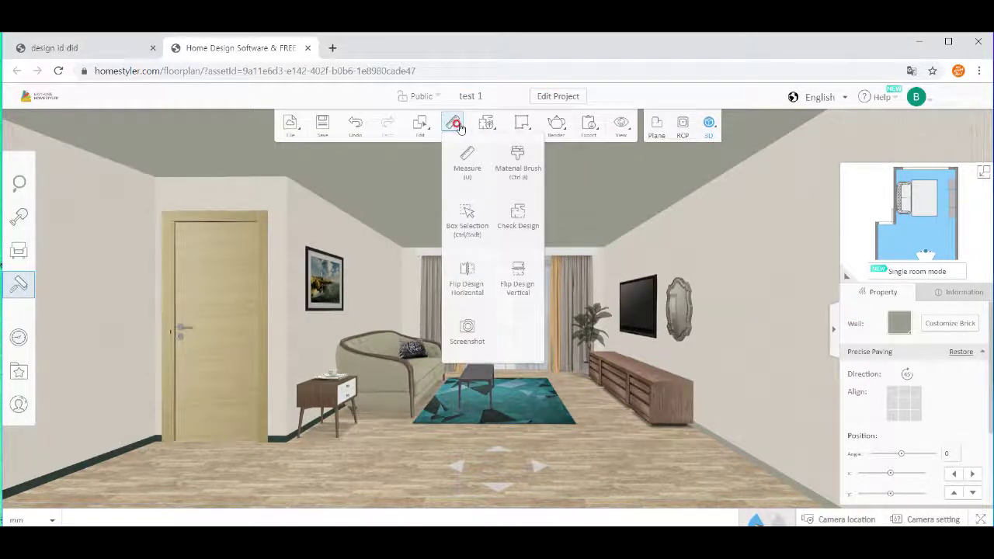
click(517, 165)
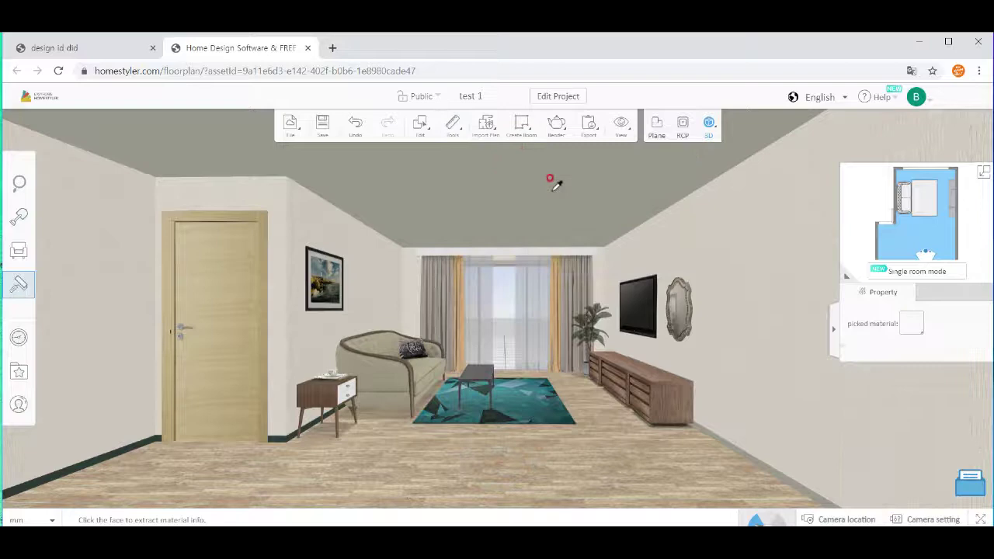
click(715, 430)
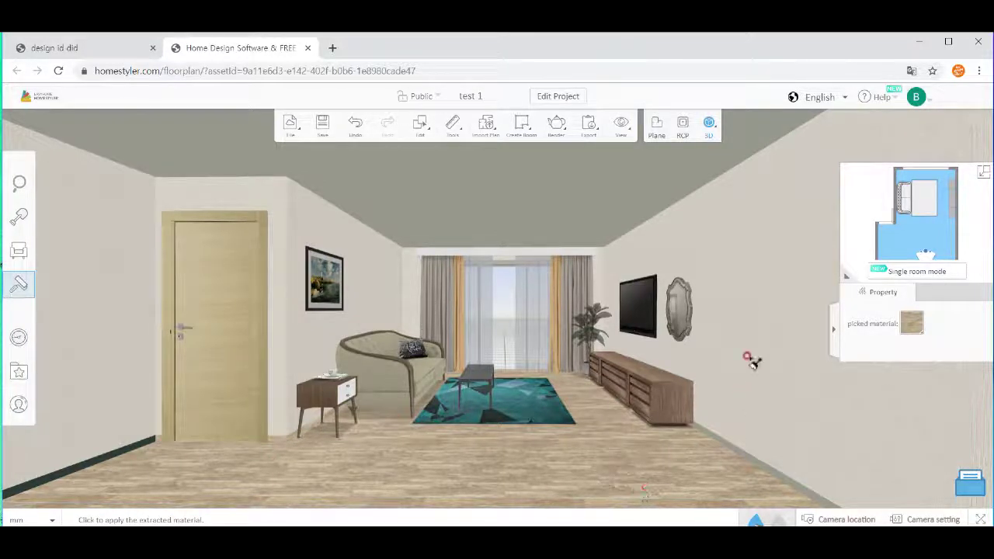
mouse_move(436, 134)
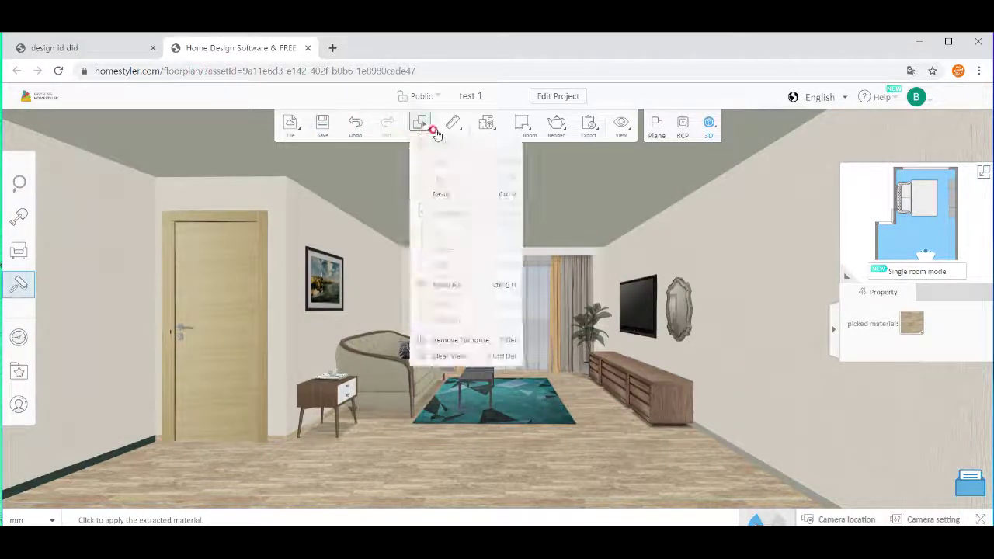
click(530, 162)
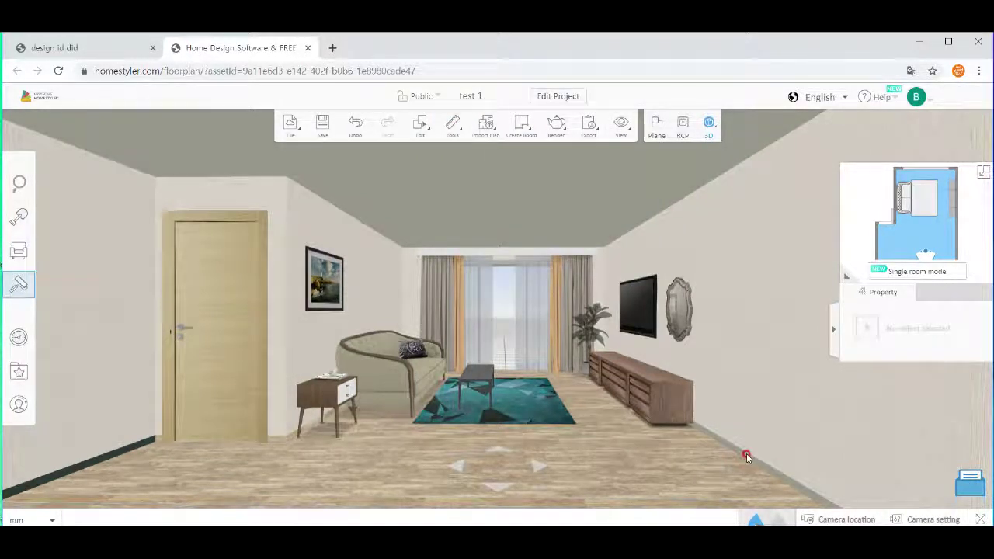
Pick up the TV wall's baseboard material with the Material Brush and apply it to the baseboards along the door side.
mouse_move(487, 132)
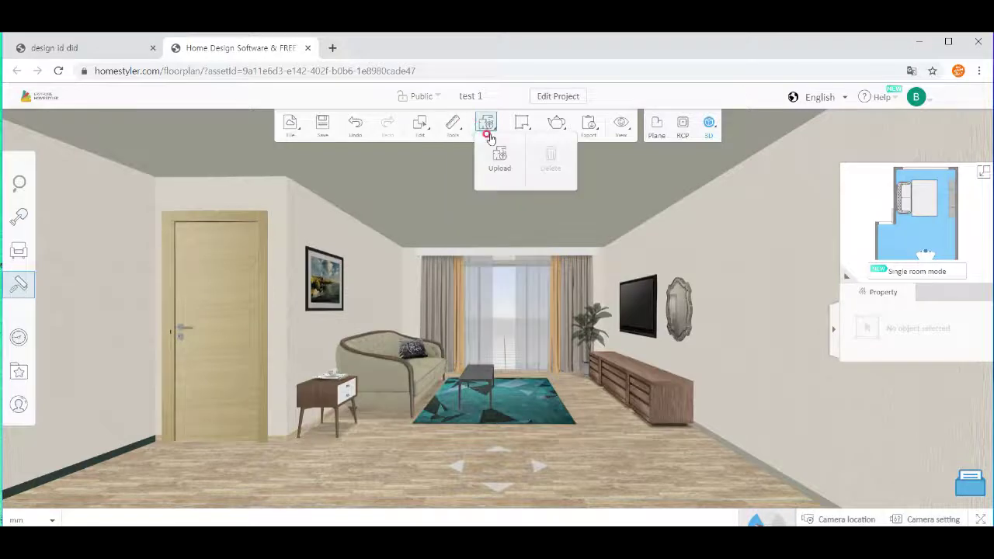
mouse_move(456, 132)
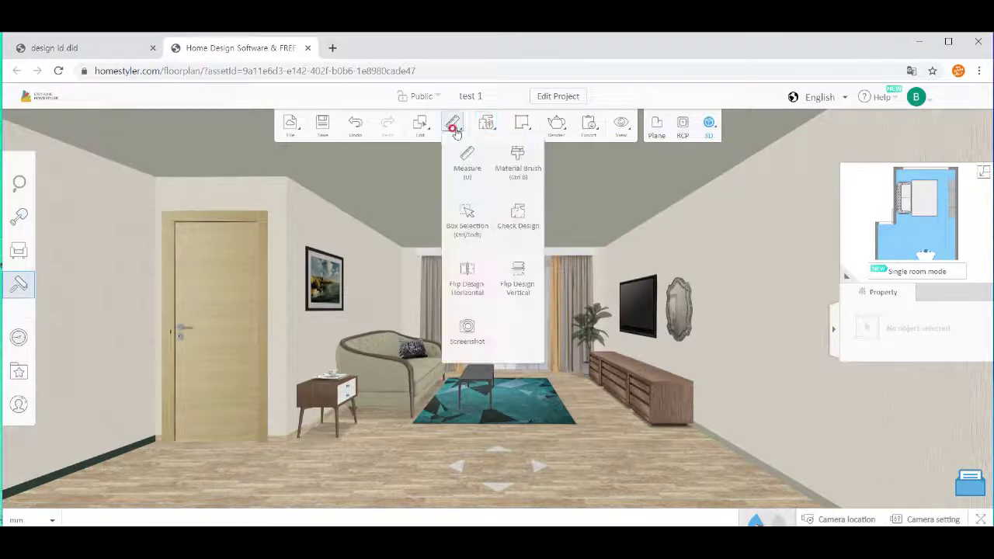
click(518, 159)
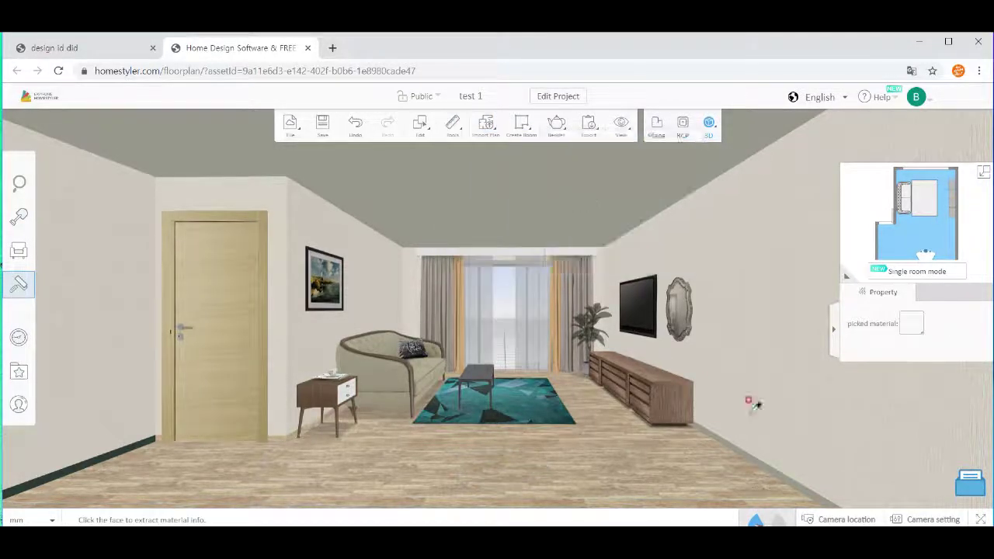
click(759, 464)
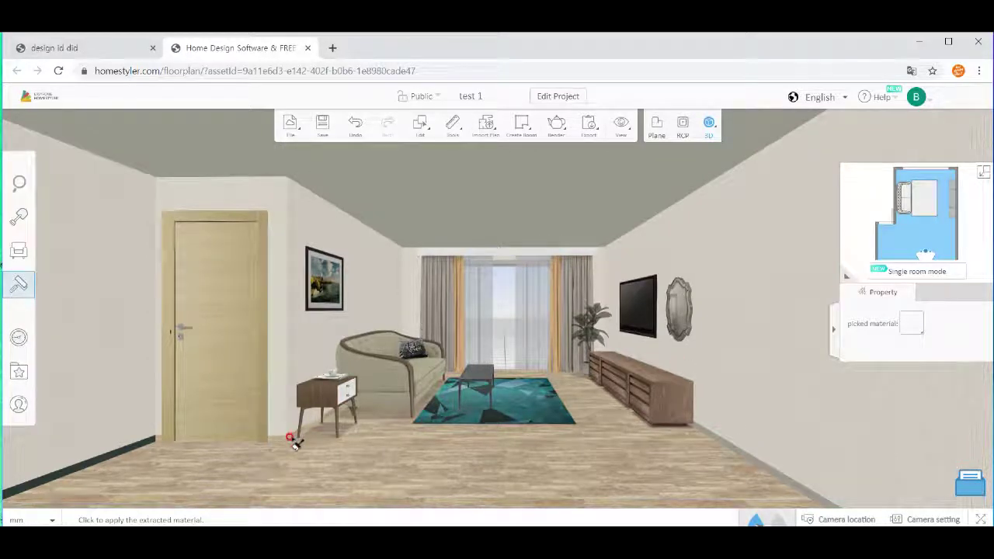
click(134, 450)
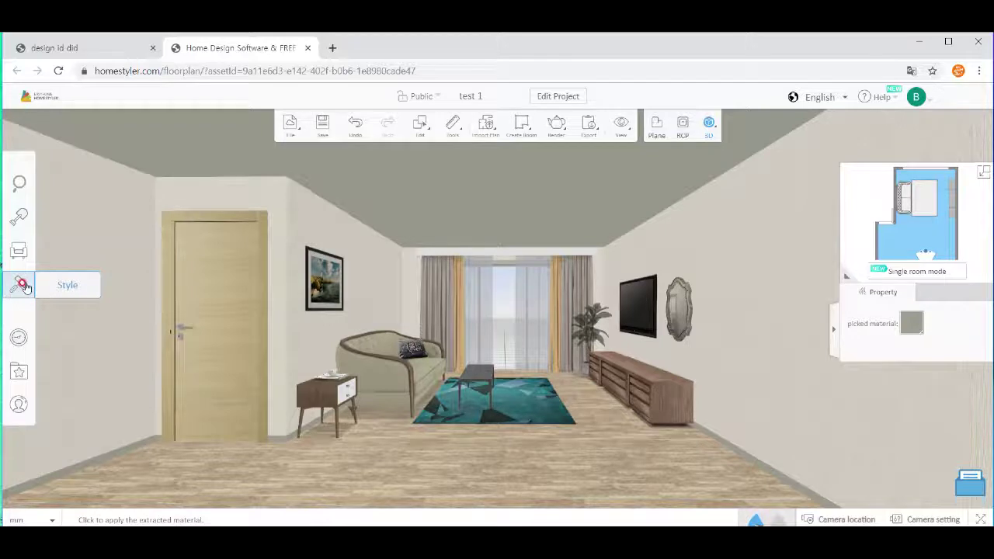
Apply a white finish from the Color category to the ceiling and leave the placement mode.
click(73, 289)
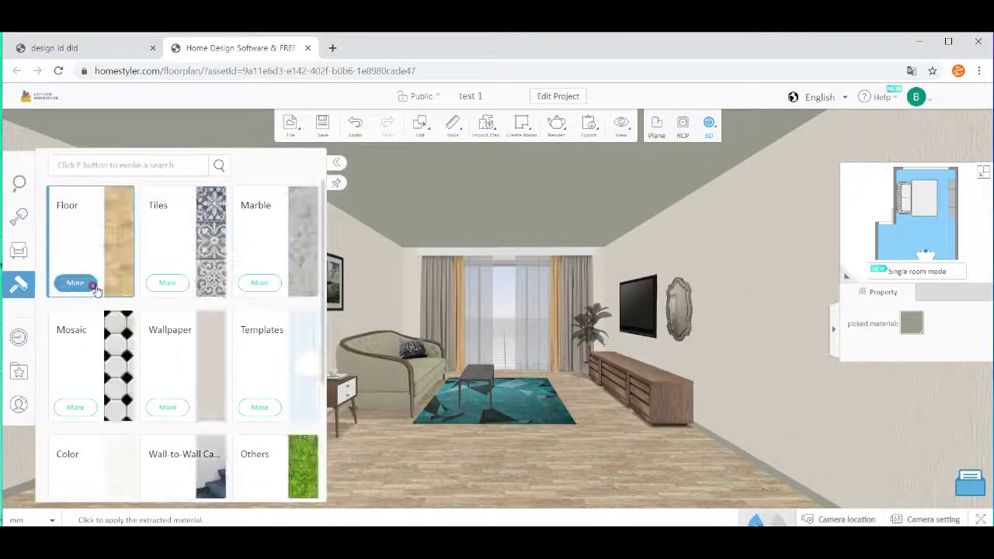
click(104, 454)
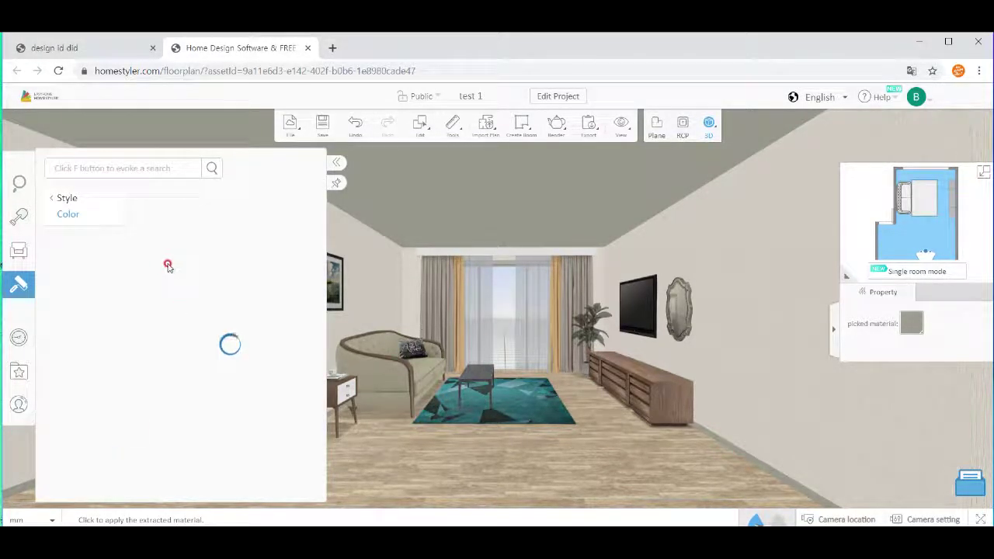
right_click(447, 183)
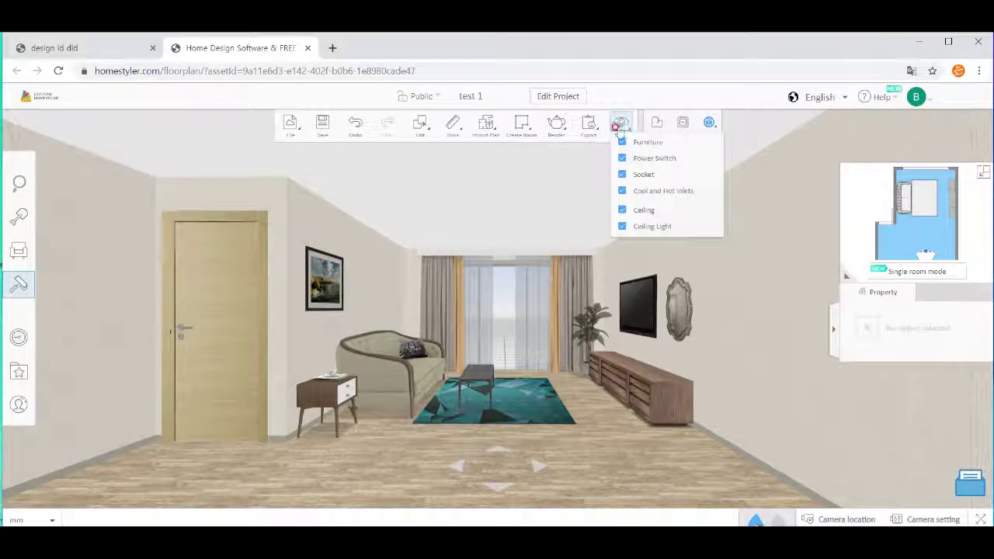
Render the room's normal view in Quality mode at HD resolution, 1600X900.
mouse_move(556, 123)
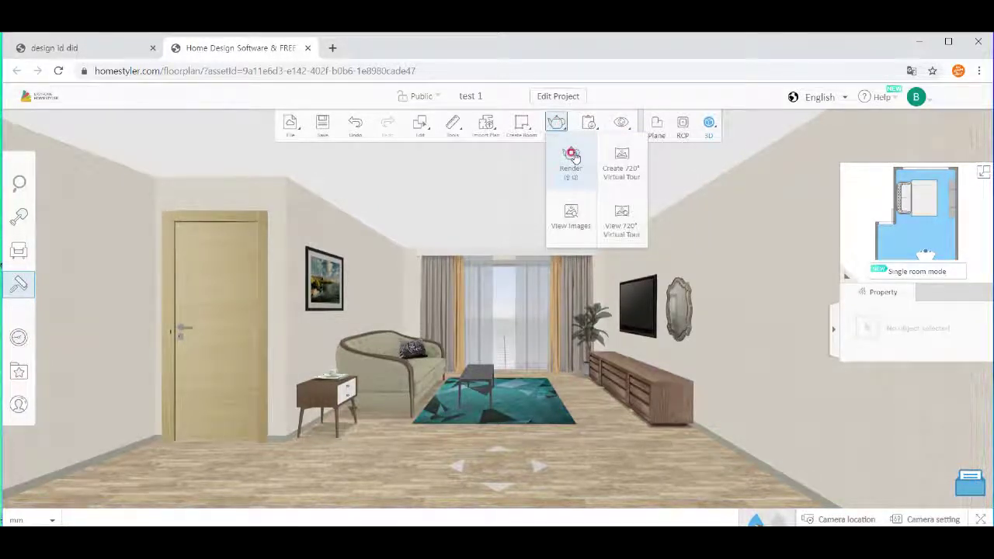
click(571, 155)
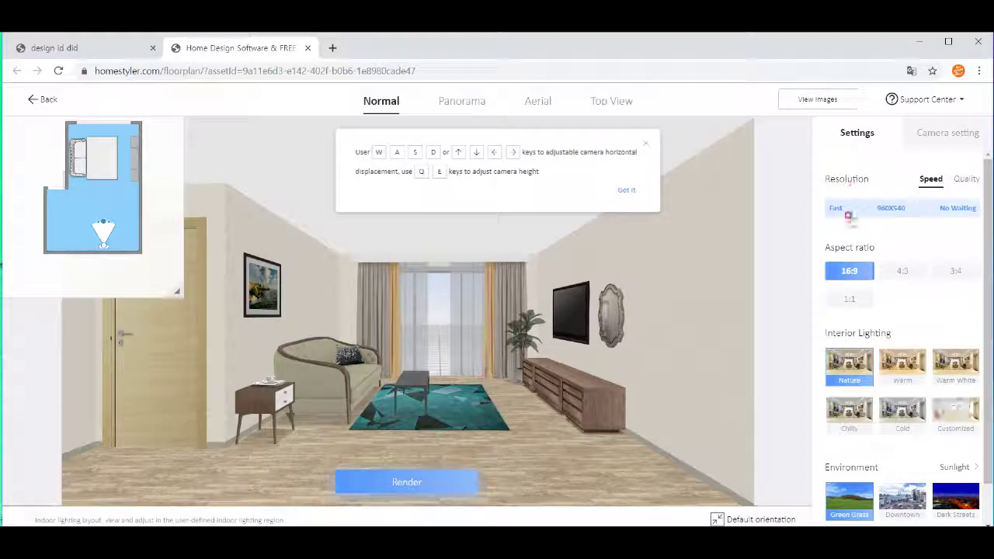
click(648, 147)
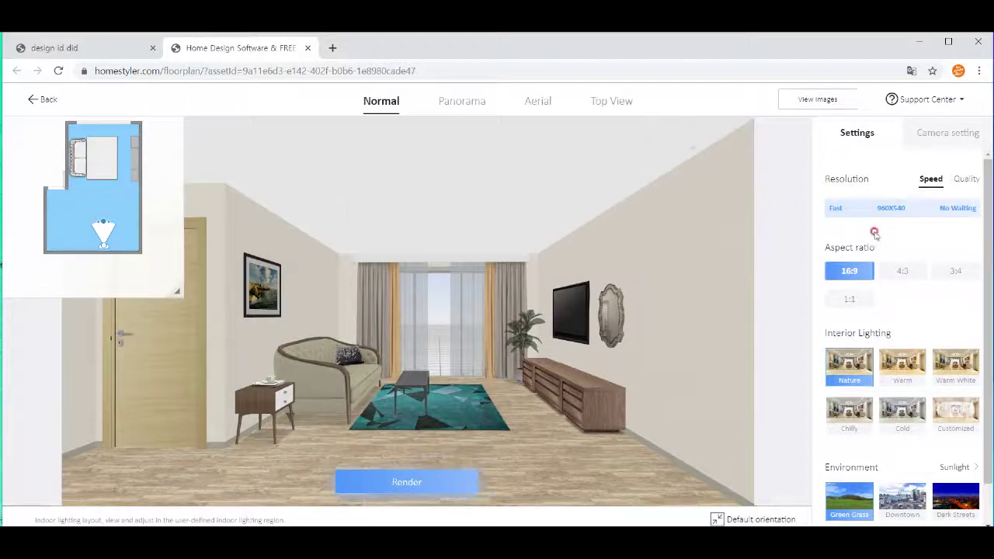
click(967, 180)
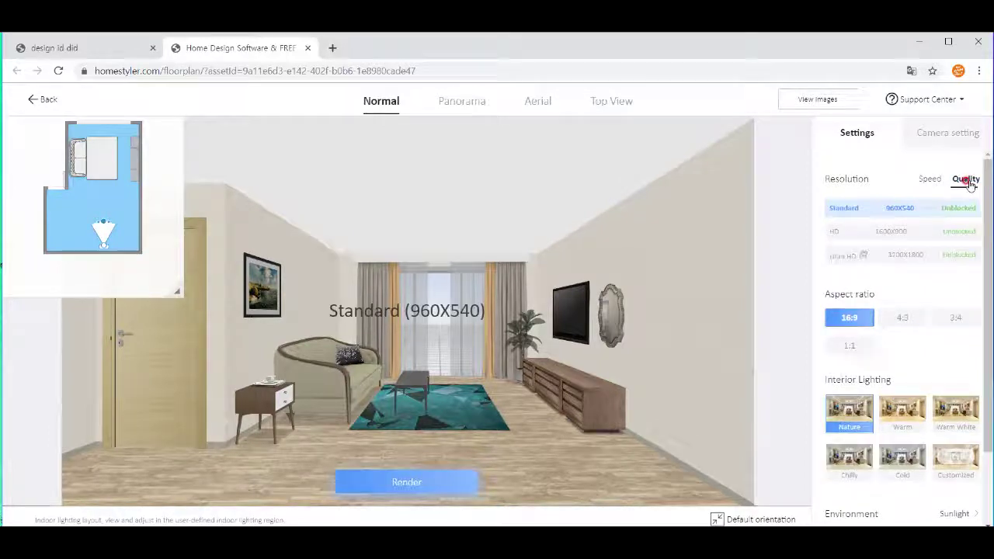
click(864, 233)
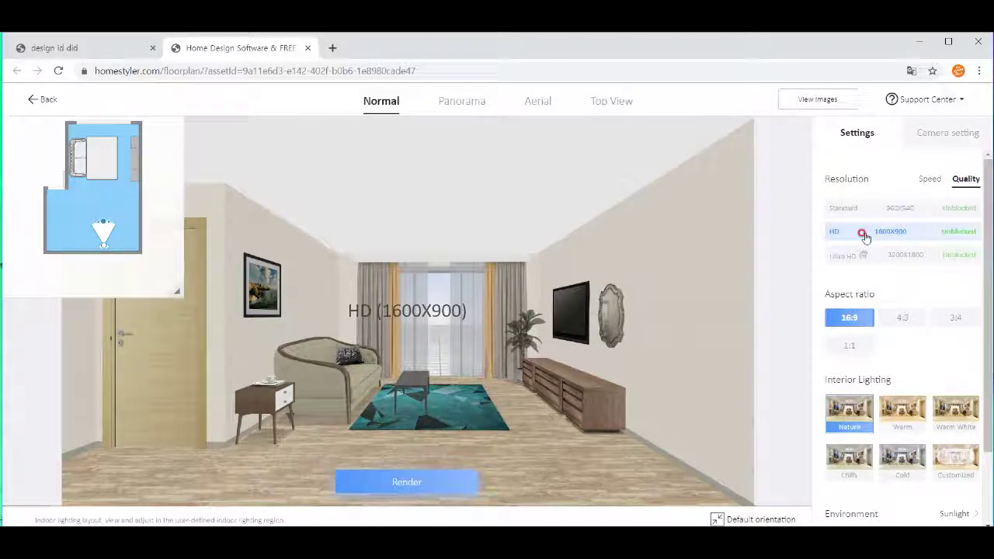
click(407, 483)
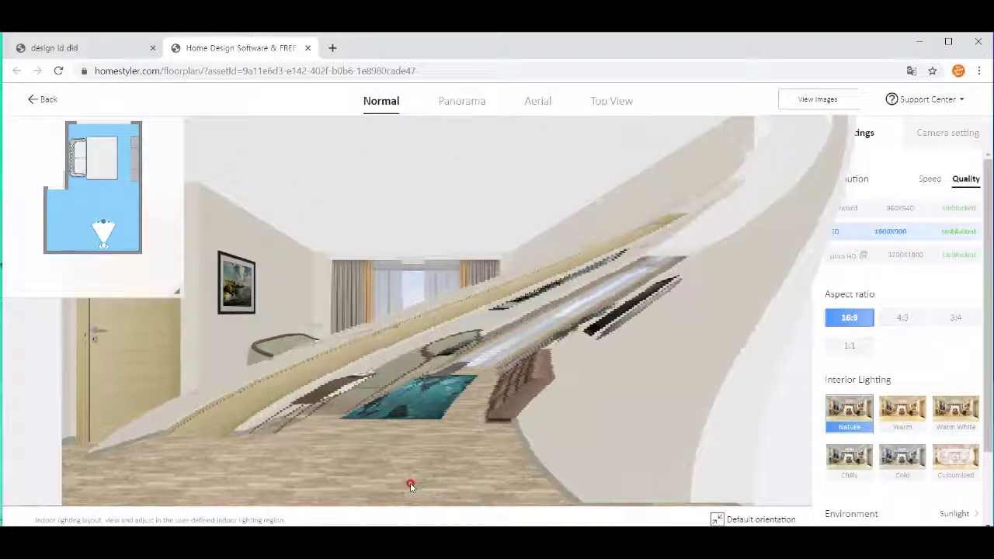
Check the submitted render in the image gallery and return to the 3D room design.
click(808, 99)
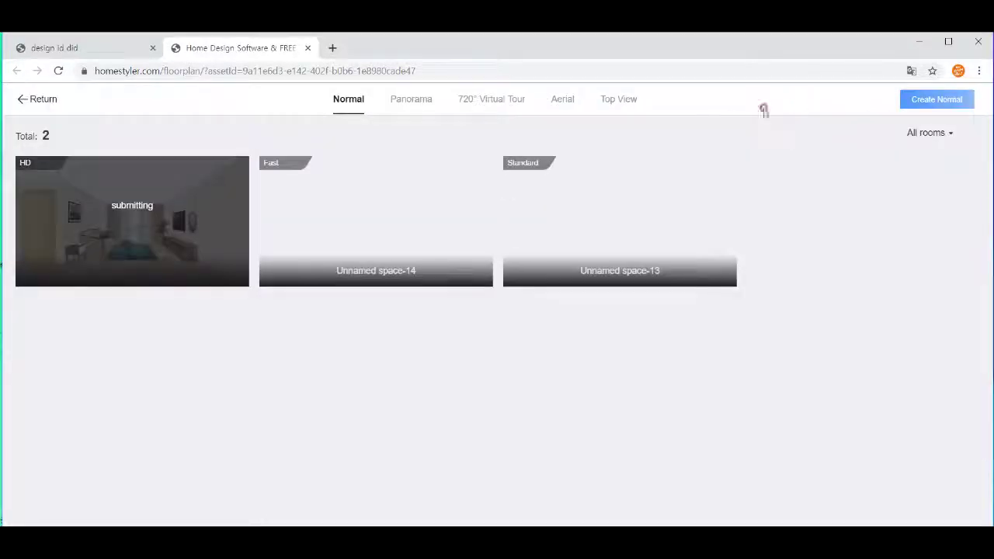
click(23, 102)
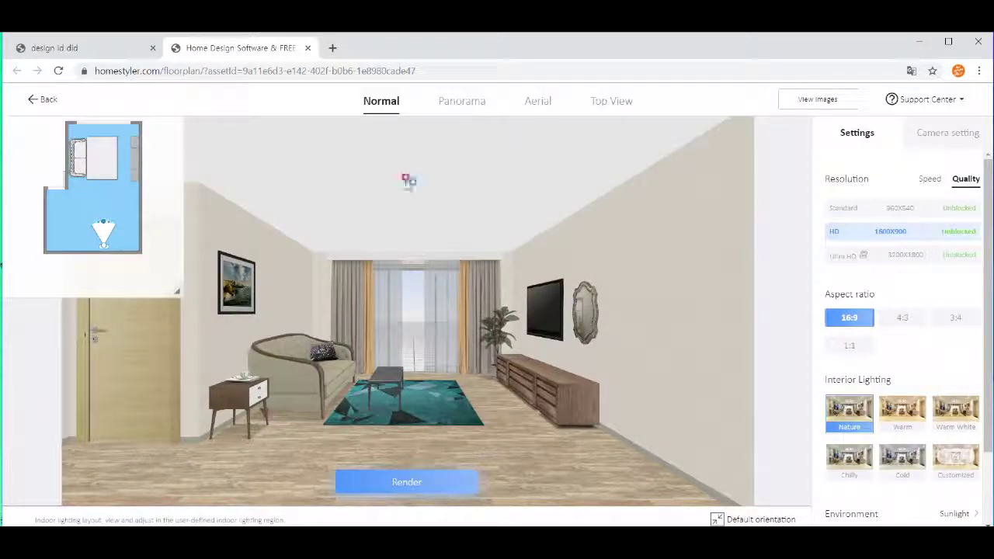
click(44, 103)
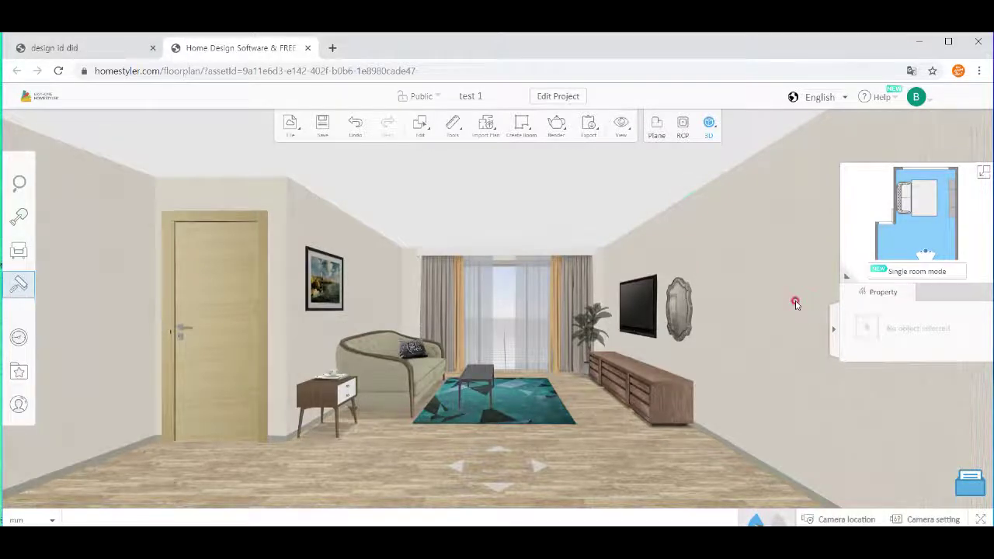
Open the TV wall for brick customization, replace its main area's material with the uploaded dark grey-green wallpaper image, and finish customizing.
click(795, 305)
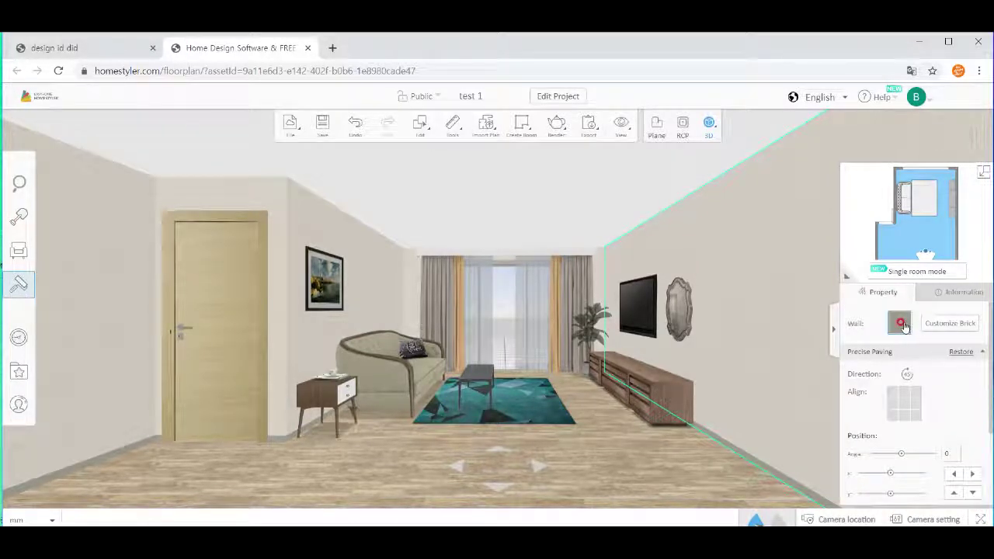
click(947, 323)
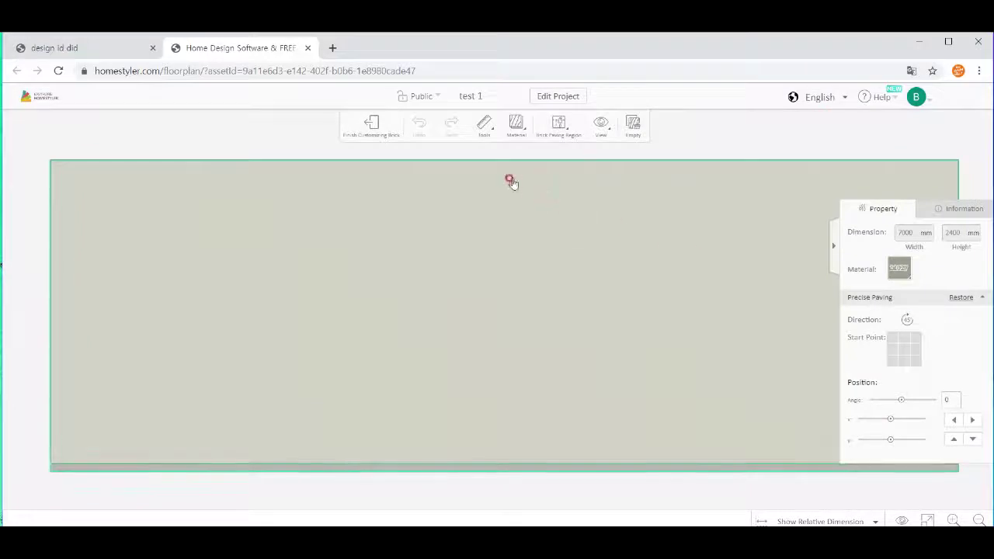
click(481, 248)
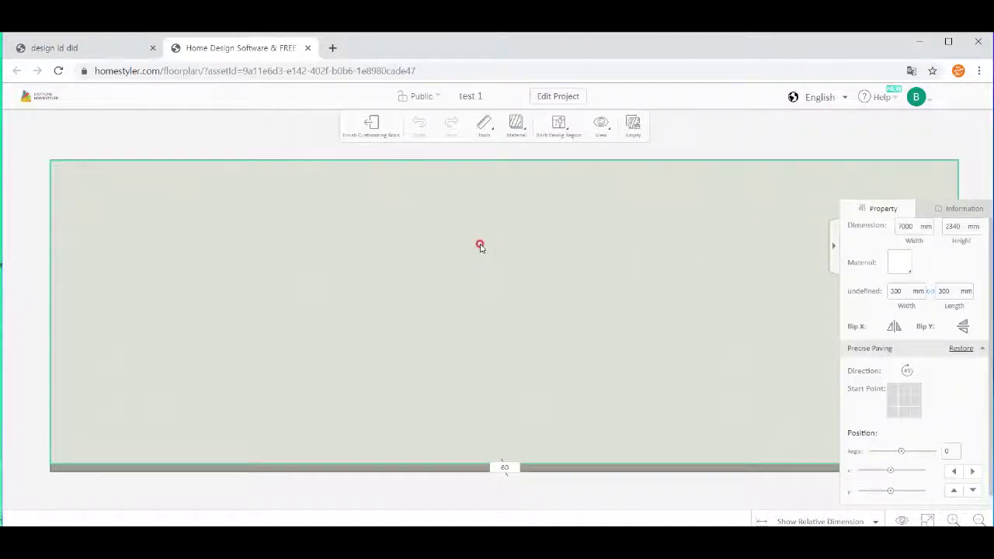
click(901, 268)
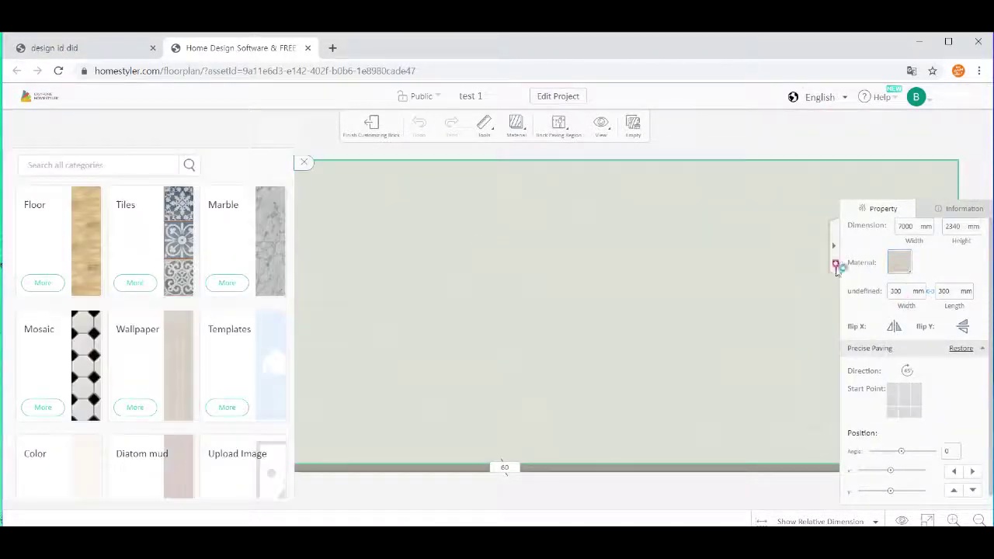
scroll(280, 349, down, 3)
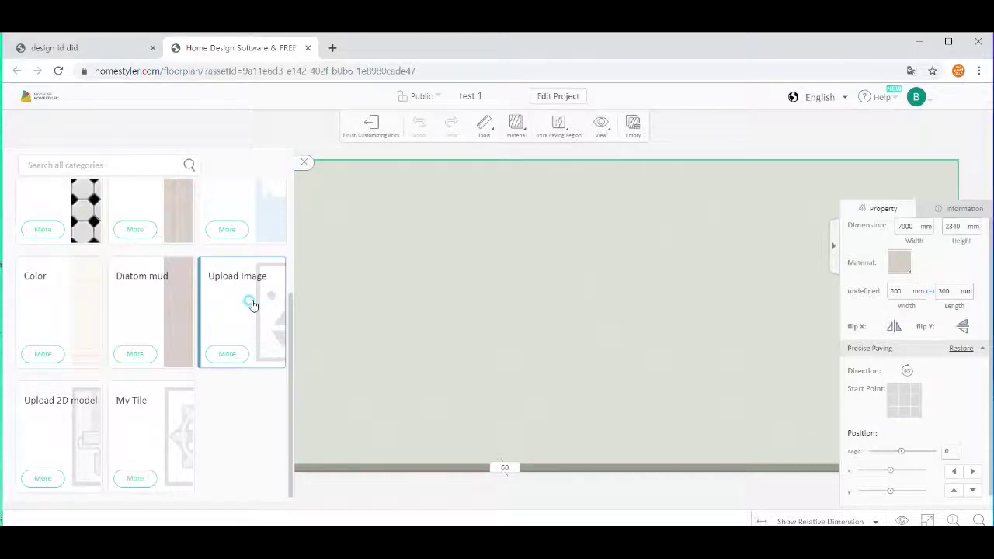
click(252, 305)
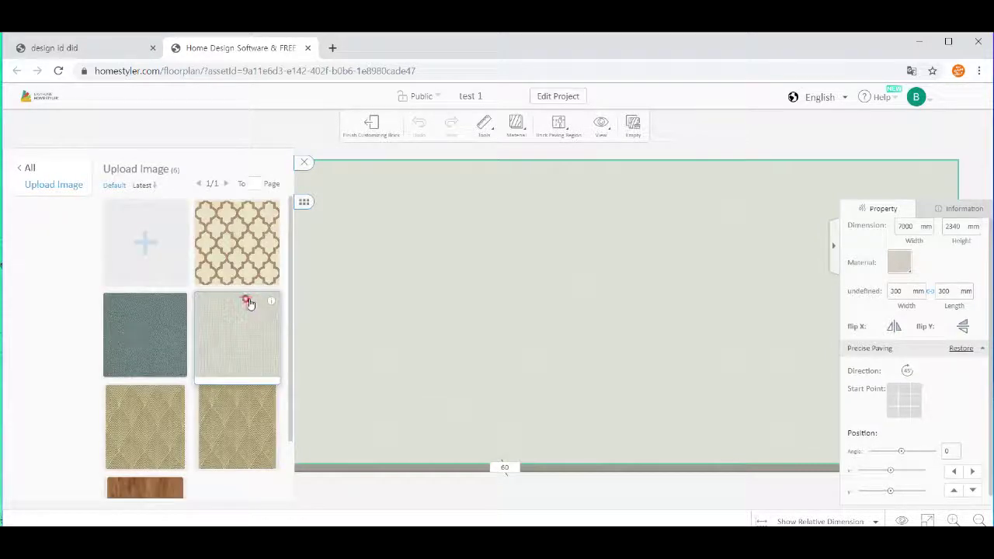
click(157, 334)
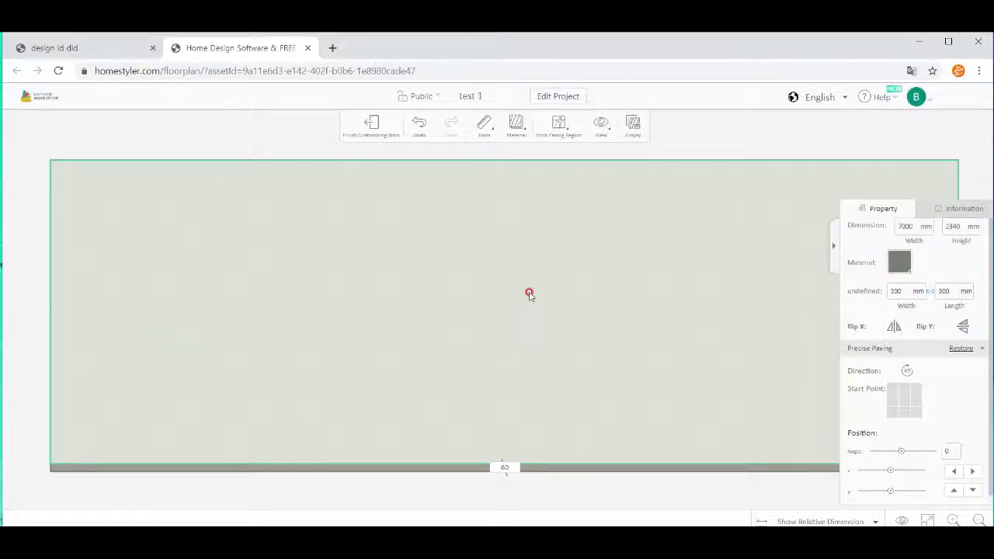
click(372, 124)
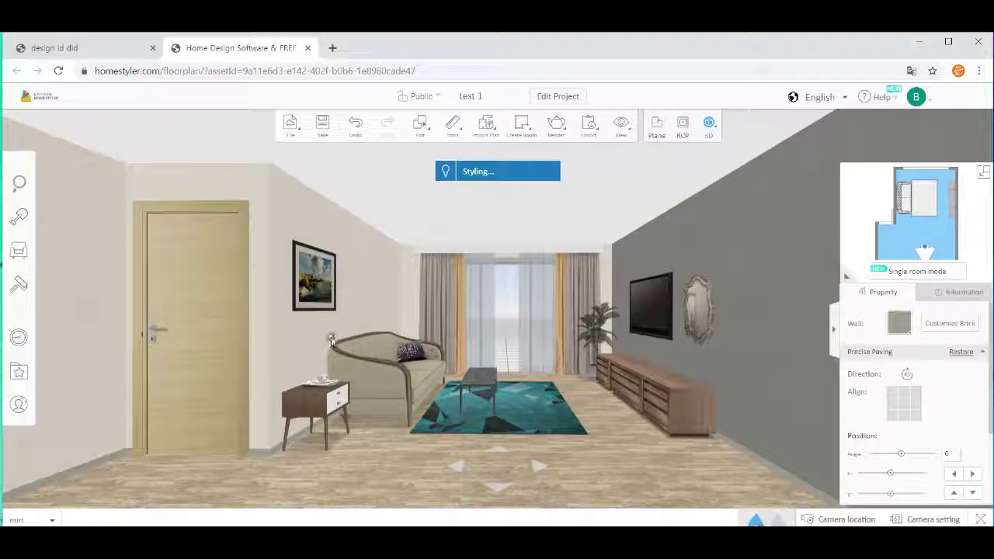
Pick up the TV wall's dark grey-green wallpaper with the Material Brush and apply it to the window, sofa, door and remaining side walls.
mouse_move(494, 128)
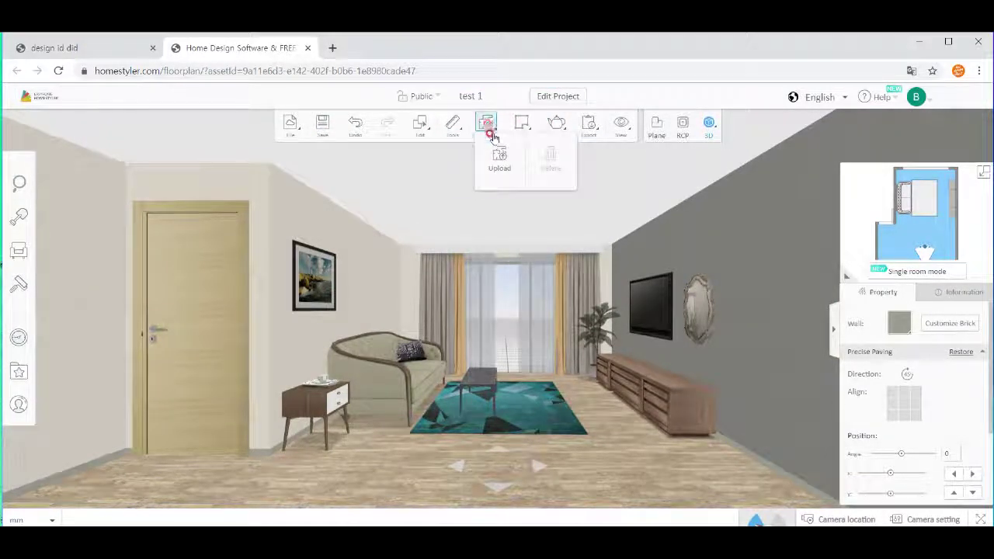
mouse_move(456, 128)
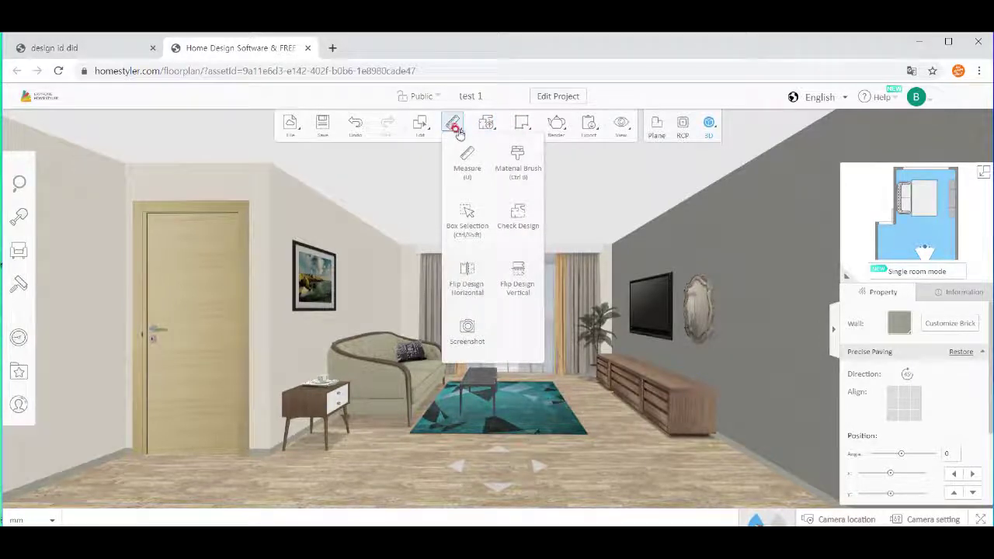
click(514, 160)
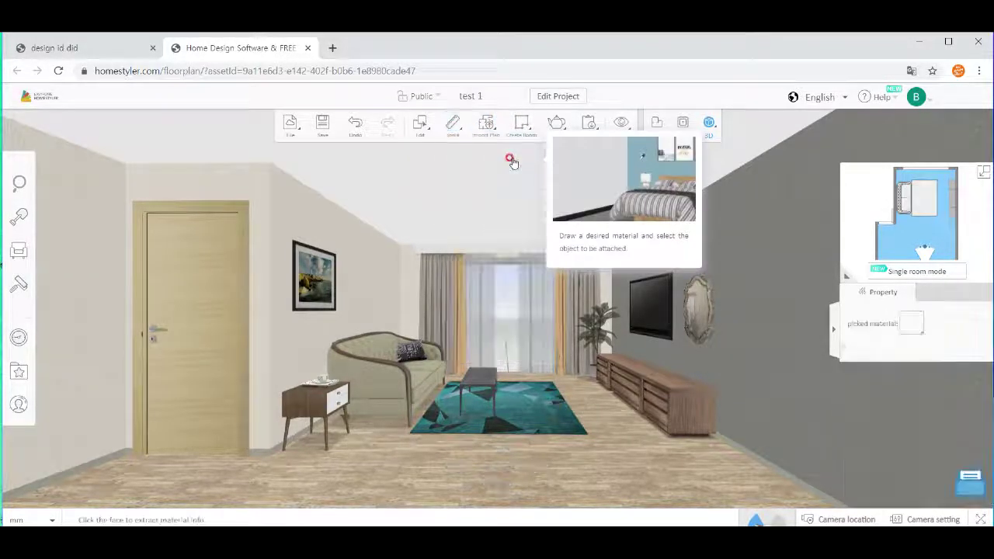
click(750, 256)
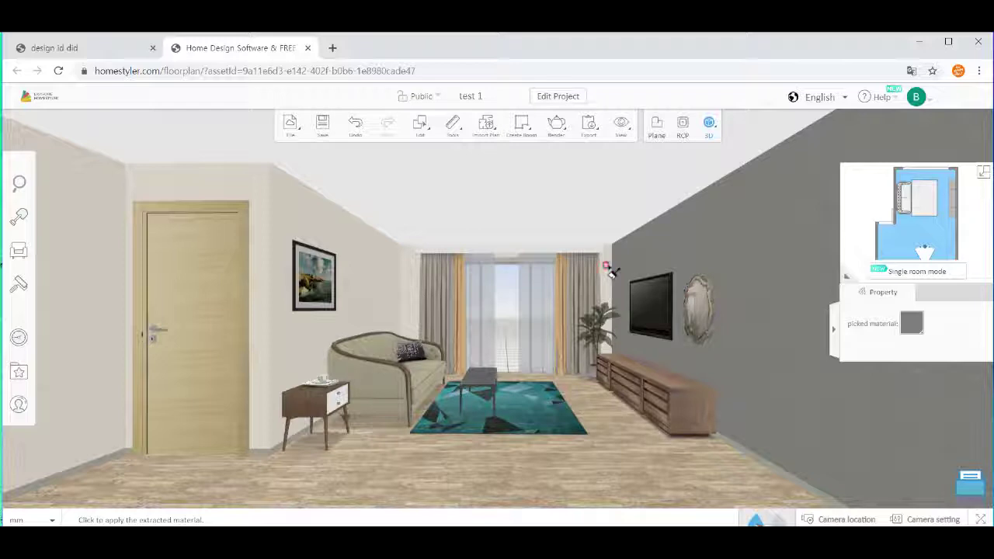
click(293, 222)
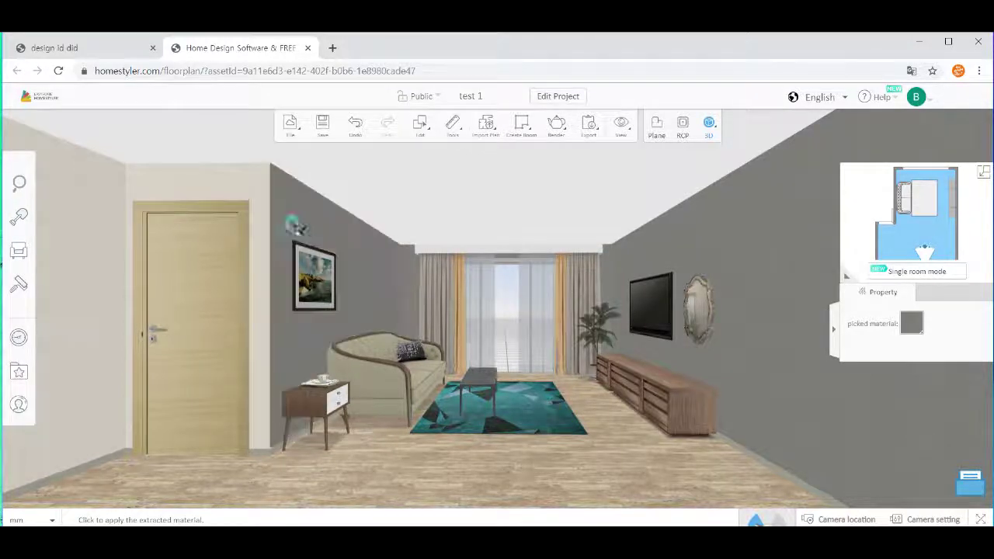
click(254, 193)
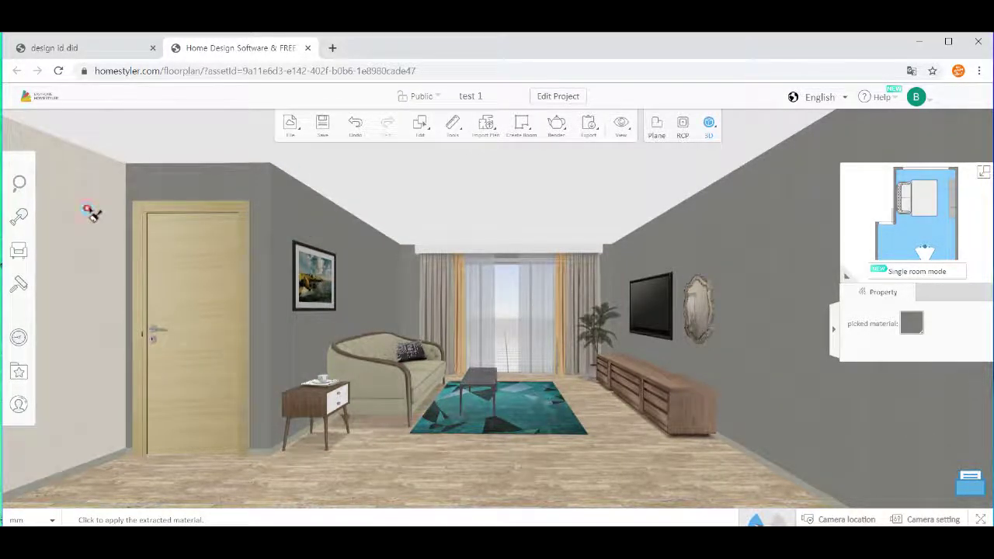
click(94, 210)
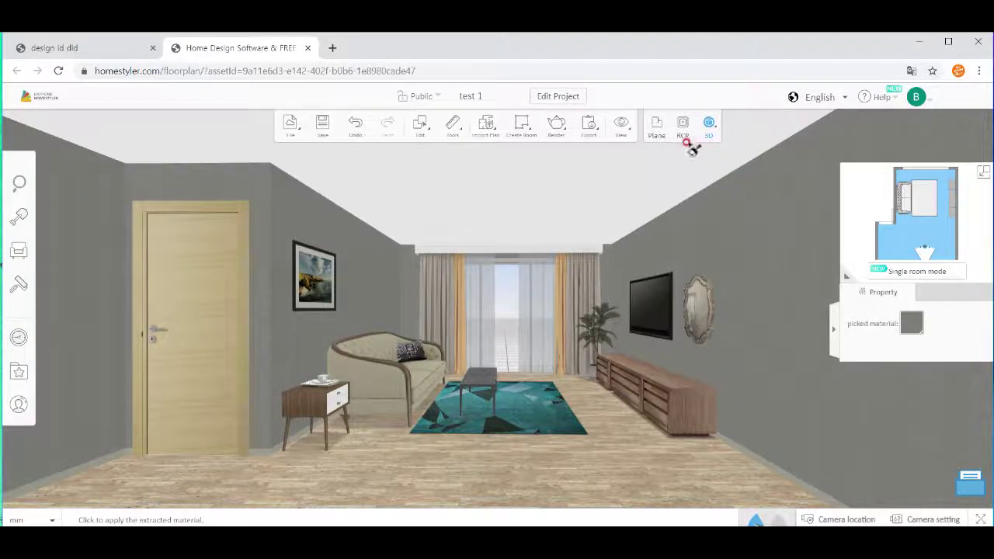
Render the dark wallpaper variant's normal view in Quality mode at HD 1600X900 with 16:9 aspect ratio, and return to the room design.
mouse_move(556, 125)
click(568, 166)
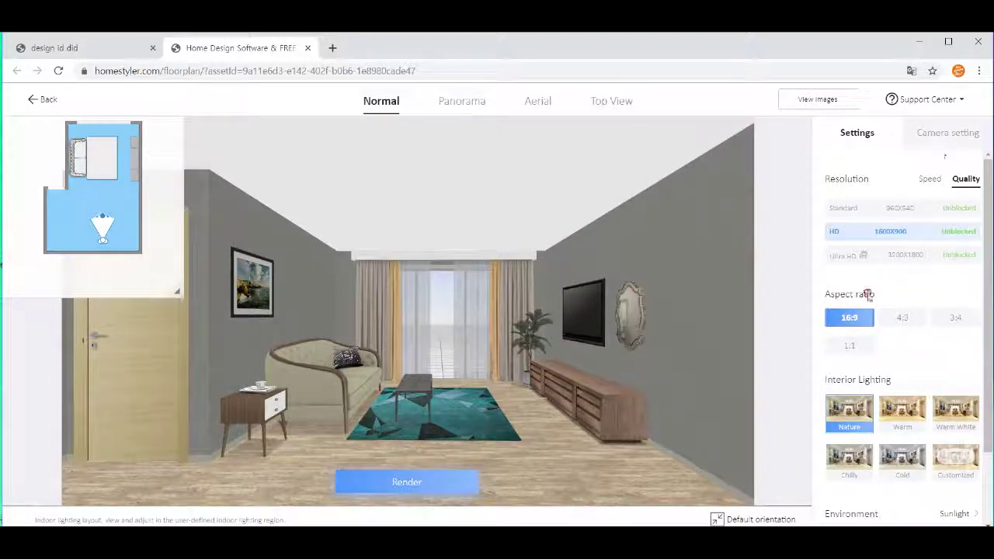
click(433, 484)
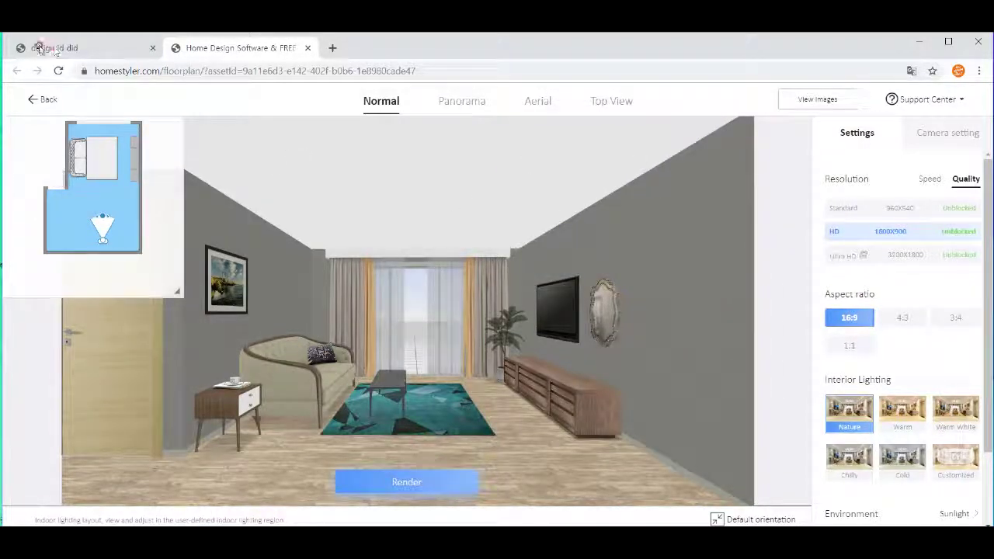
click(44, 102)
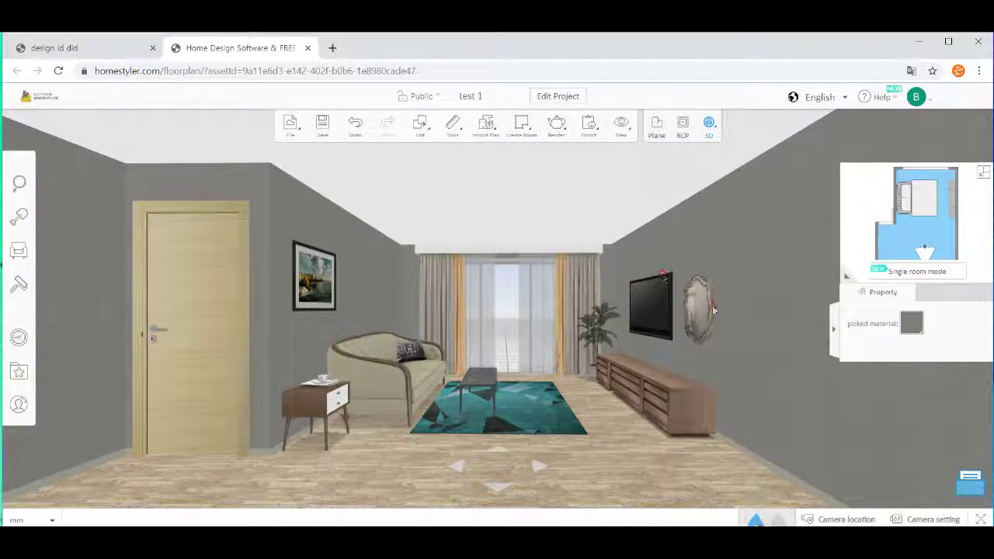
Open the TV wall for brick customization, replace its main area's material with the uploaded beige trellis-pattern image, and finish customizing.
click(782, 314)
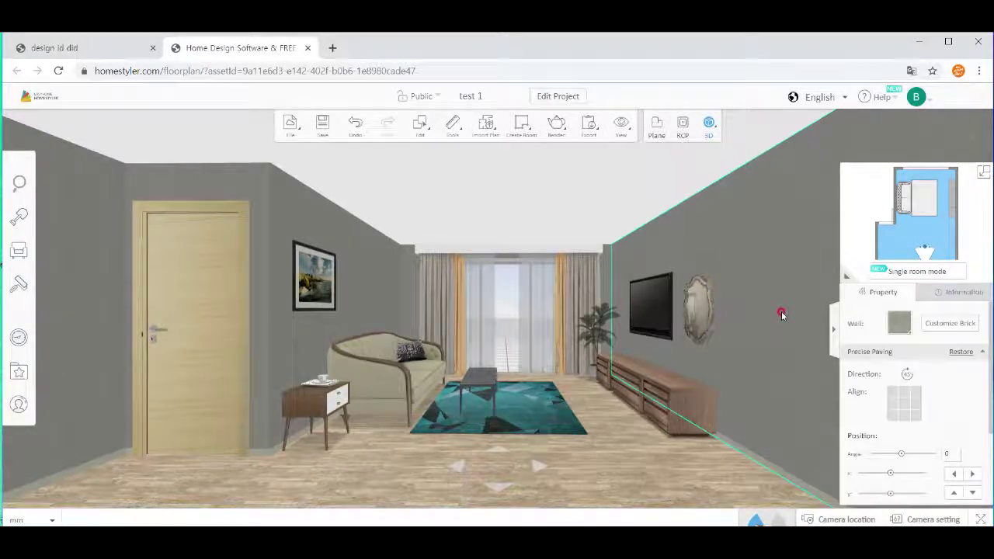
click(933, 327)
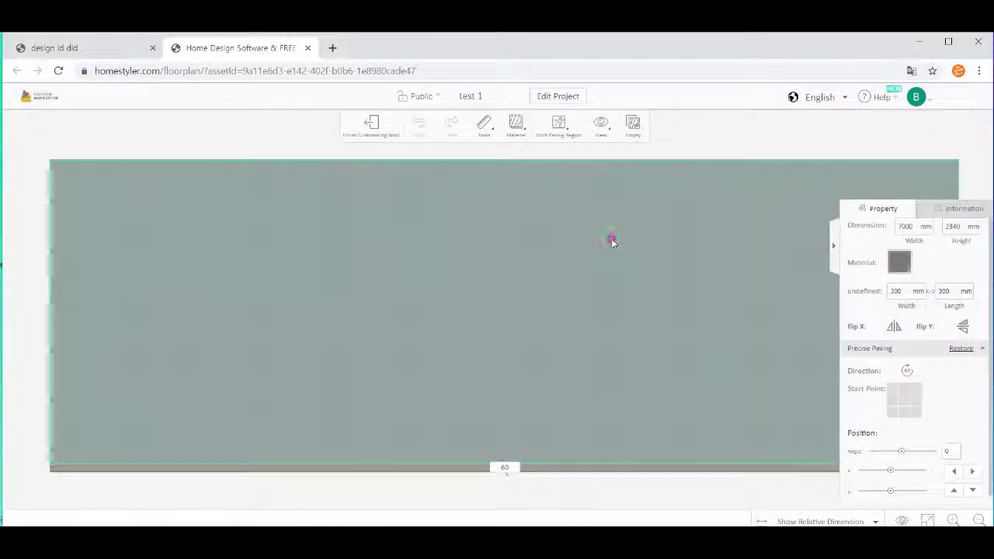
click(898, 264)
scroll(261, 322, down, 2)
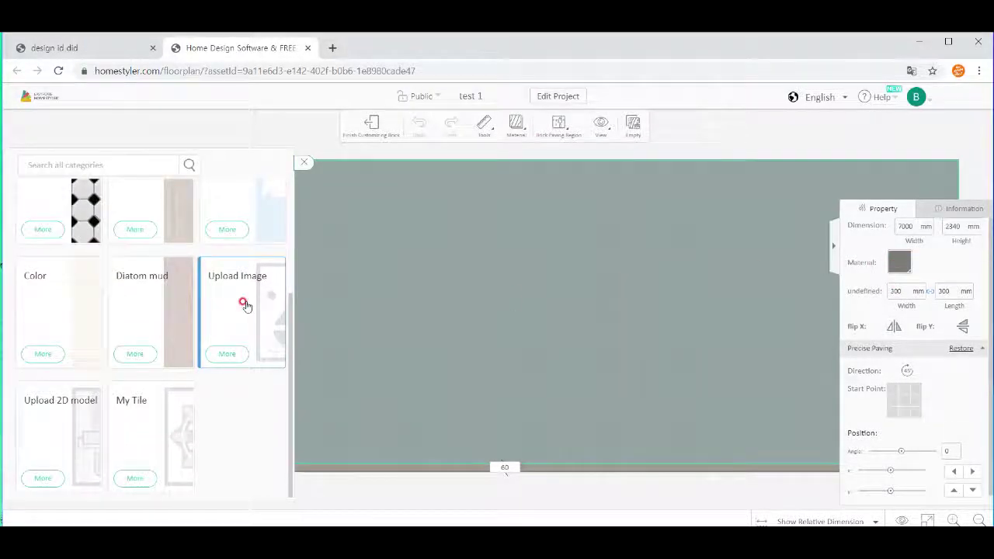
click(245, 304)
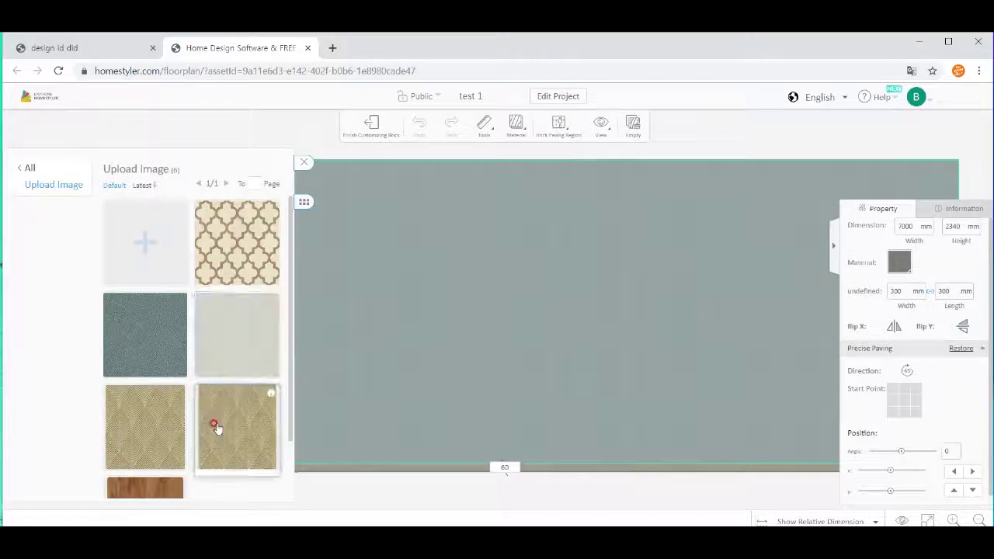
click(235, 267)
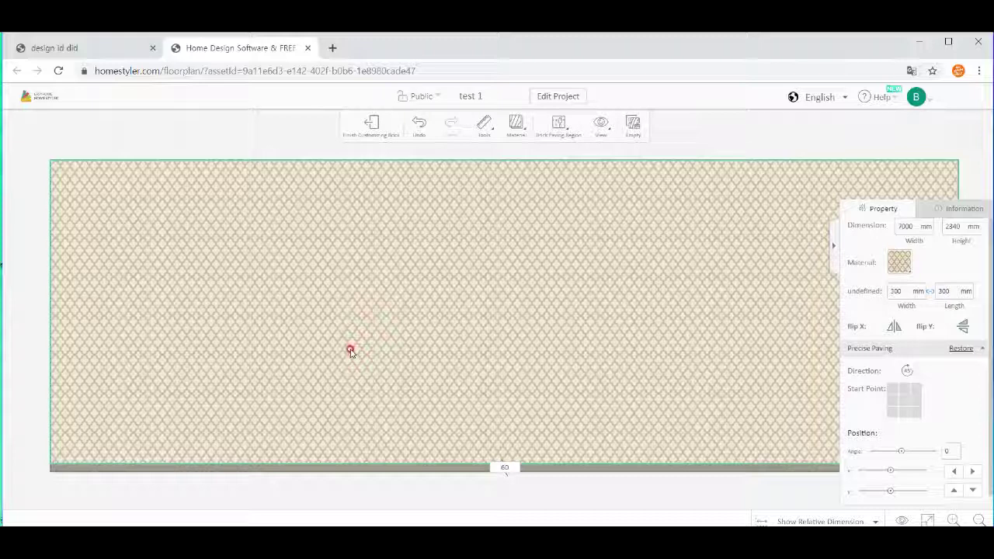
click(370, 129)
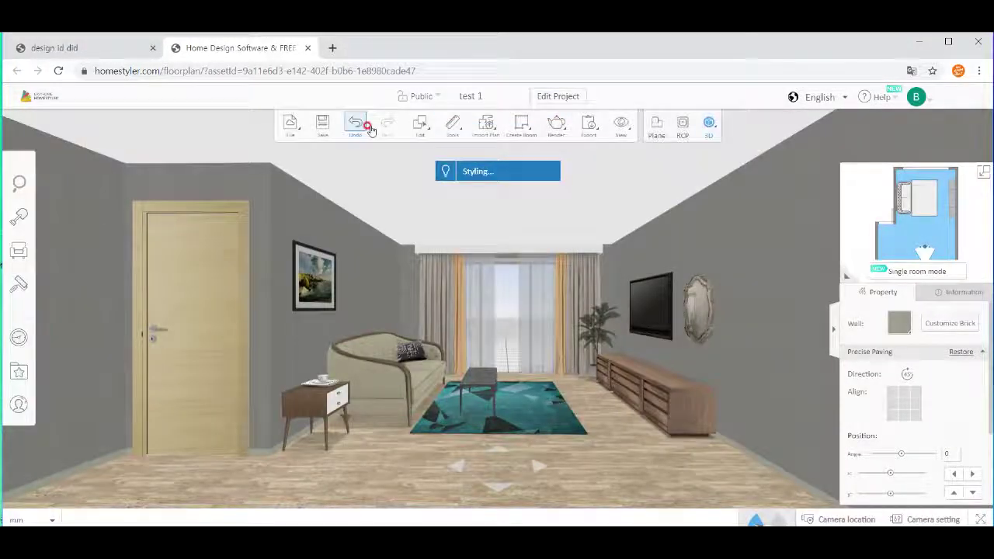
Reopen the TV wall's brick customization and finish it again to update the wallpaper in the 3D room.
click(752, 338)
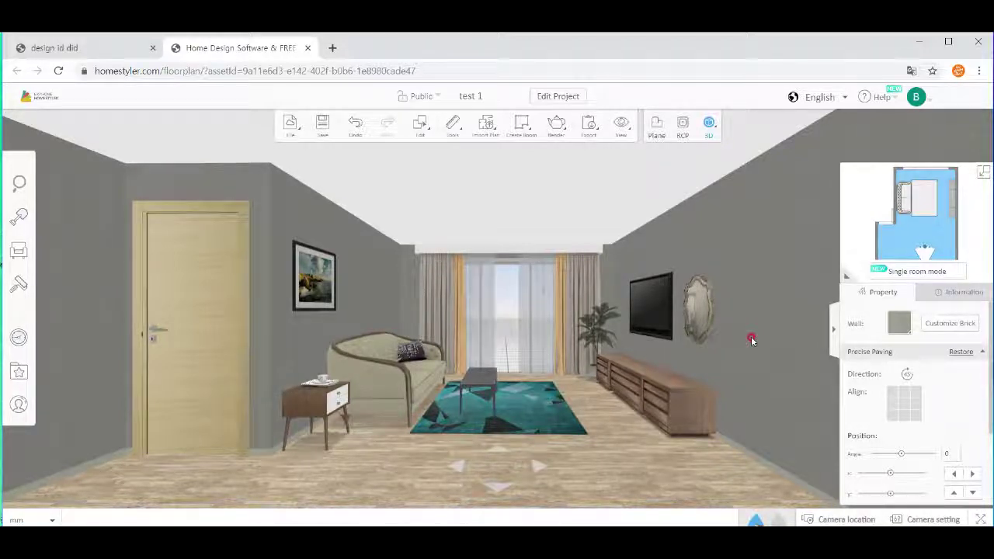
scroll(751, 341, up, 1)
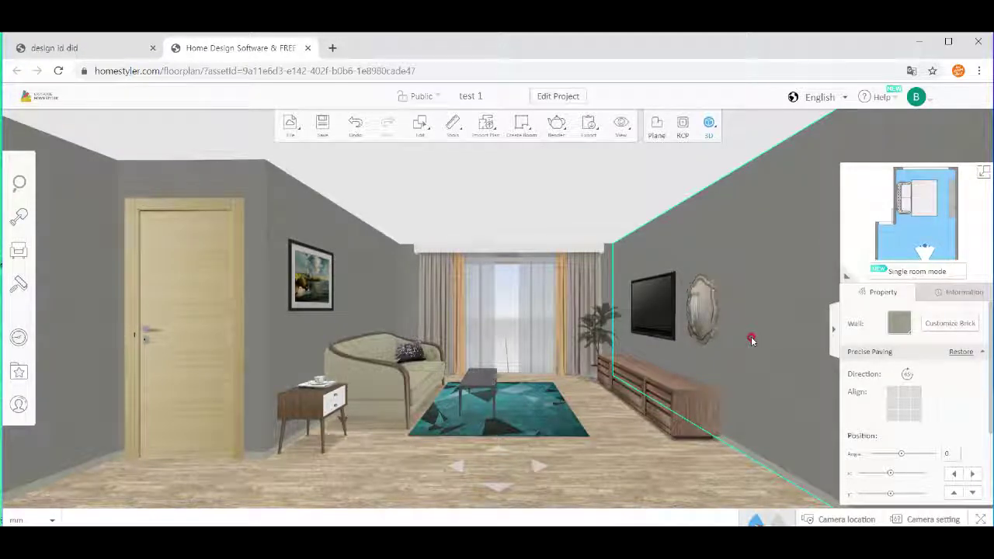
click(906, 328)
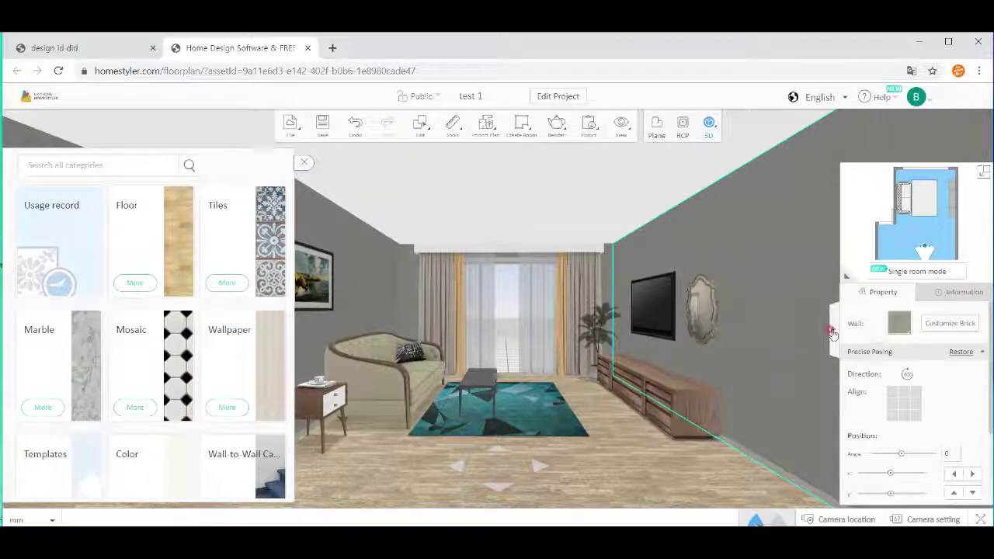
click(949, 323)
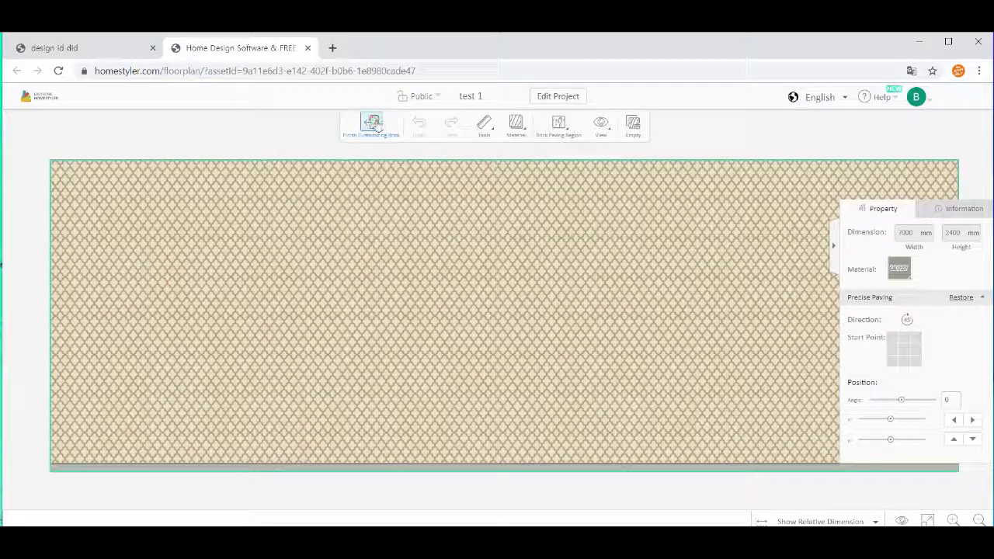
click(373, 125)
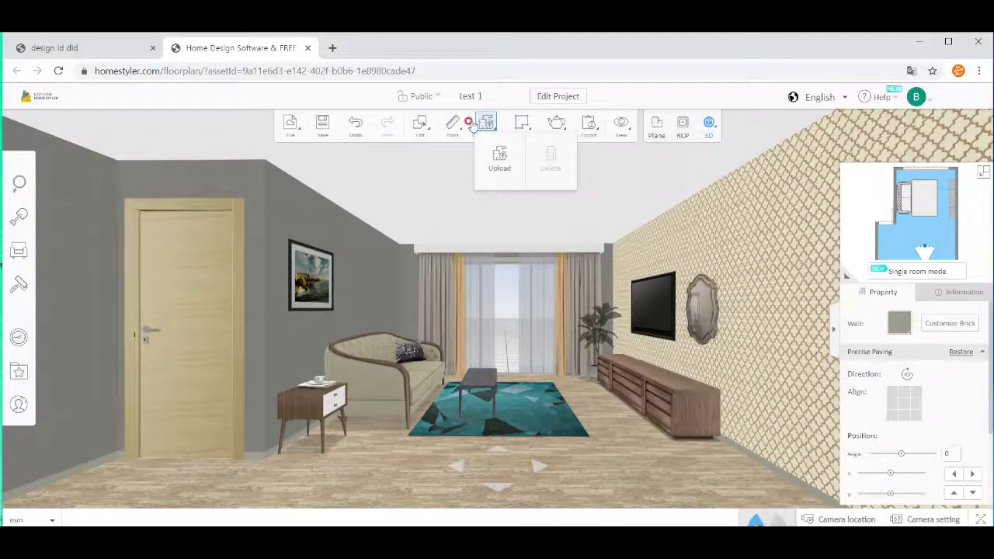
Copy the TV wall's beige trellis wallpaper with the Material Brush onto the window, sofa, door and remaining side walls, and leave the brush.
mouse_move(453, 127)
click(514, 170)
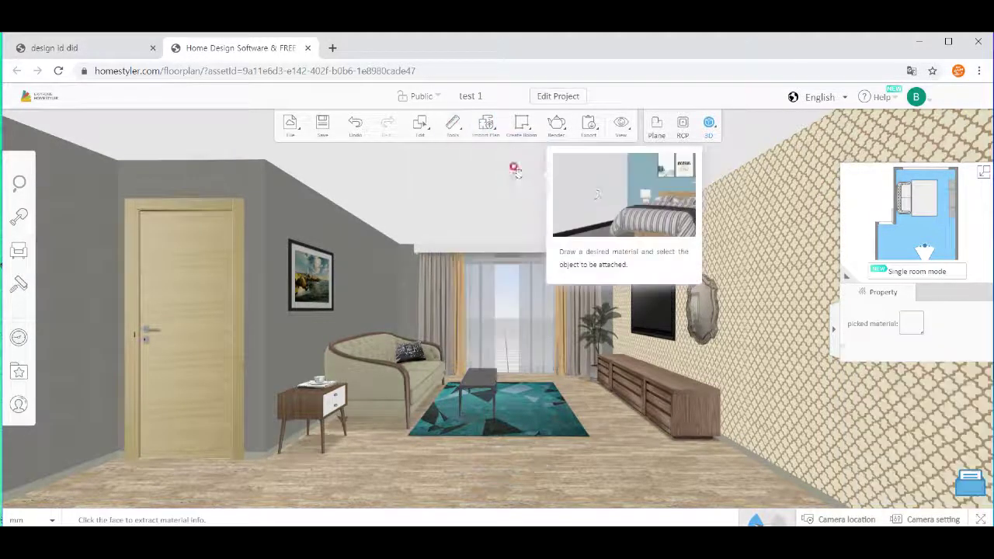
click(615, 272)
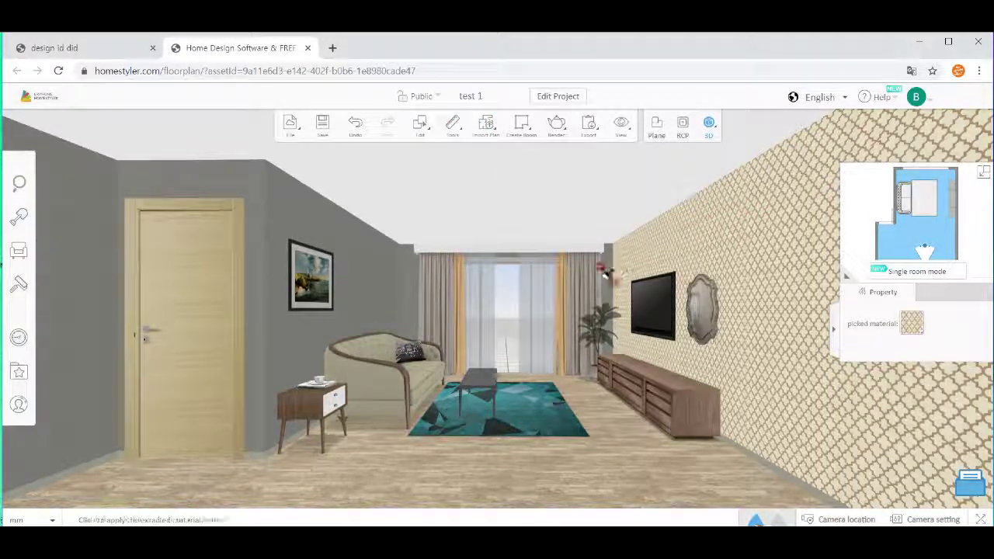
click(610, 270)
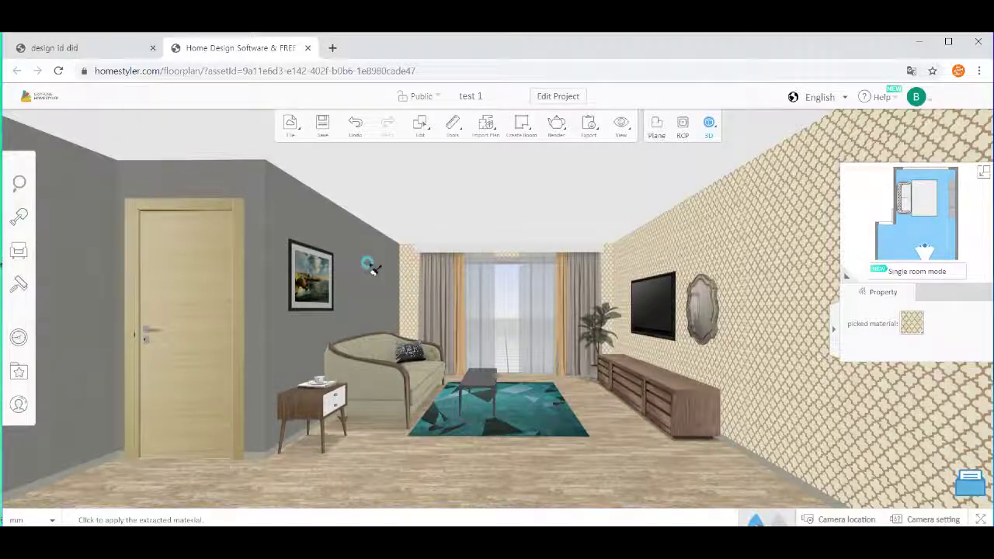
click(361, 261)
click(211, 186)
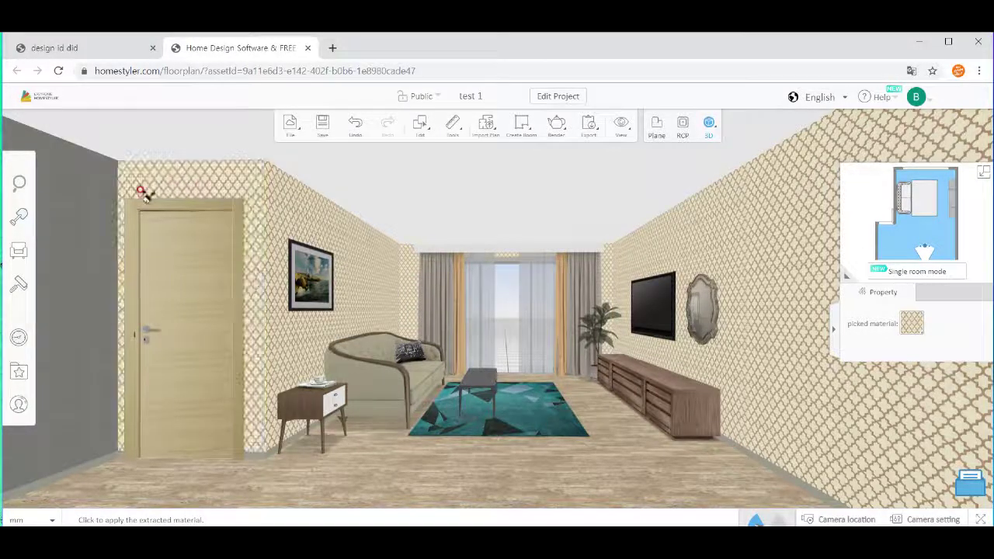
click(87, 201)
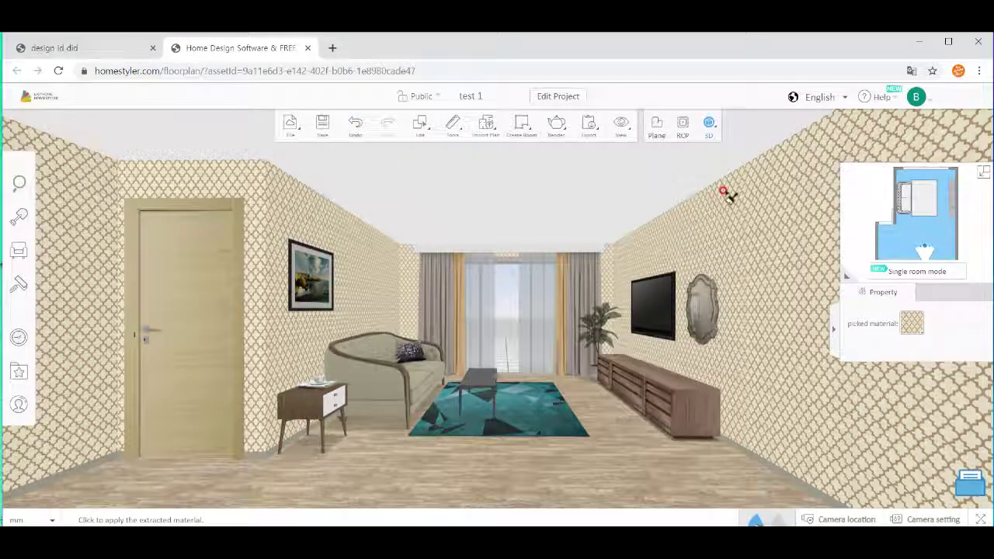
click(739, 221)
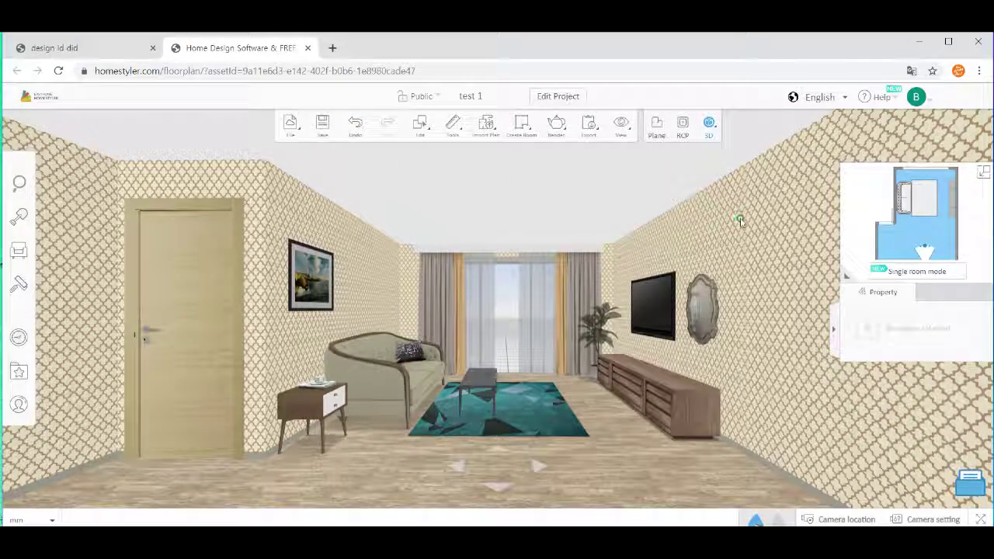
Open the TV wall for brick customization, set its baseboard to colour 4065, and finish customizing.
click(740, 220)
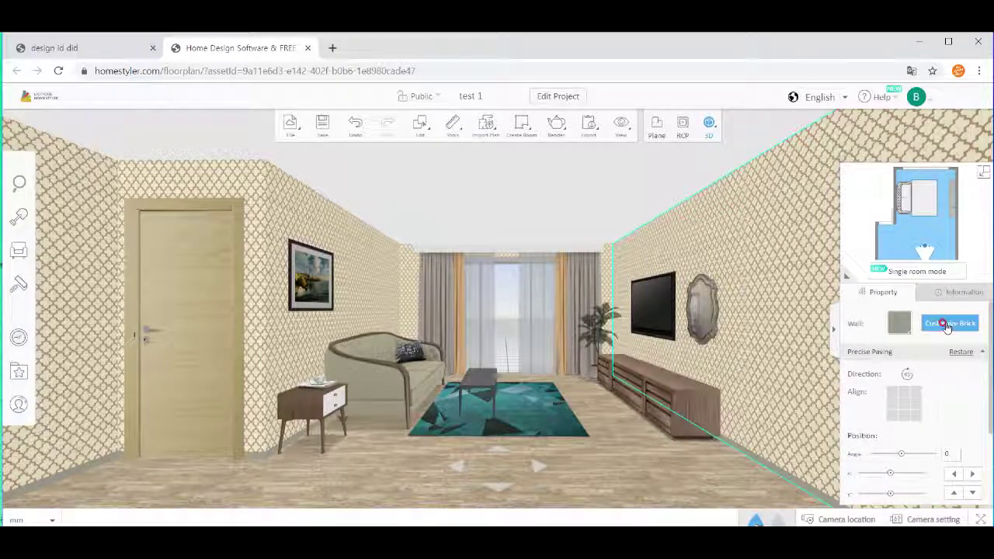
click(947, 326)
click(569, 469)
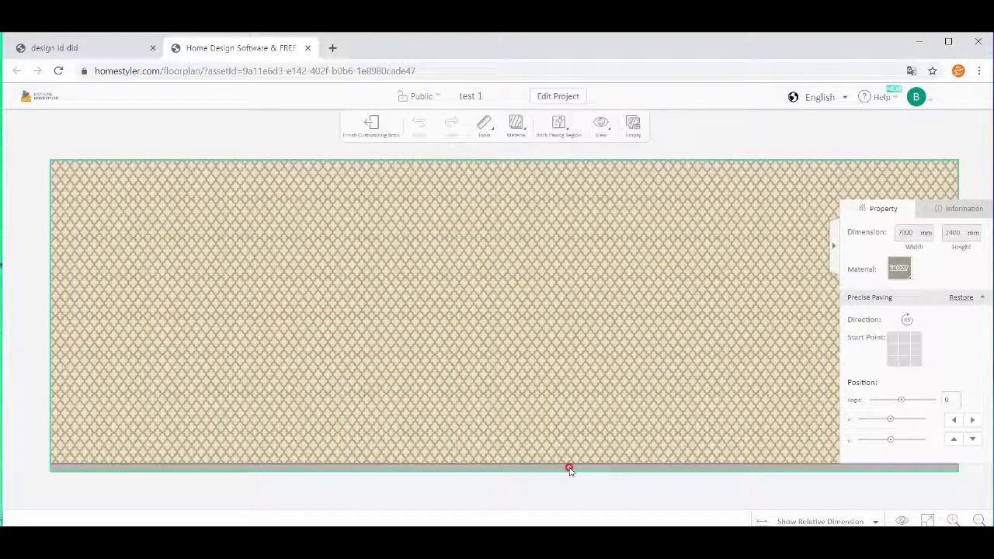
click(899, 268)
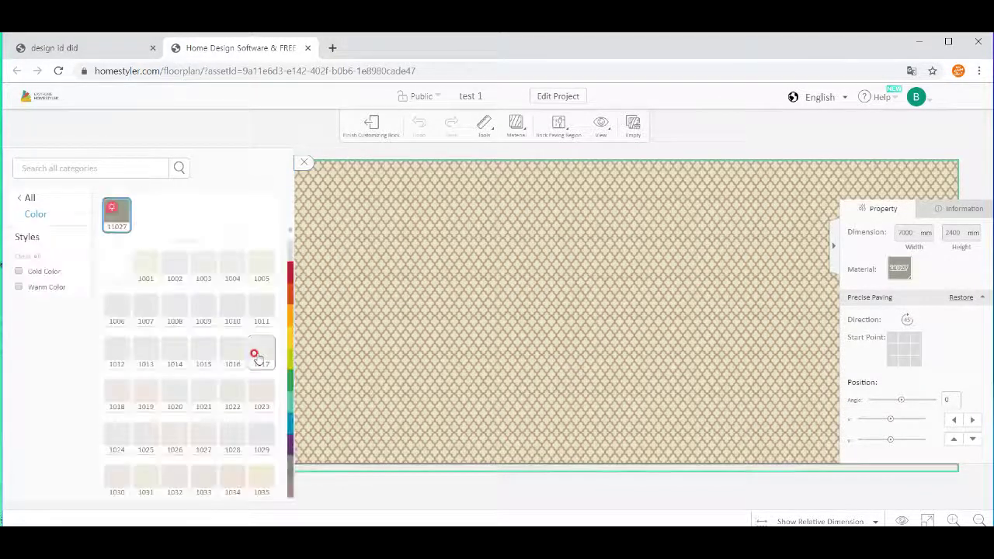
click(289, 294)
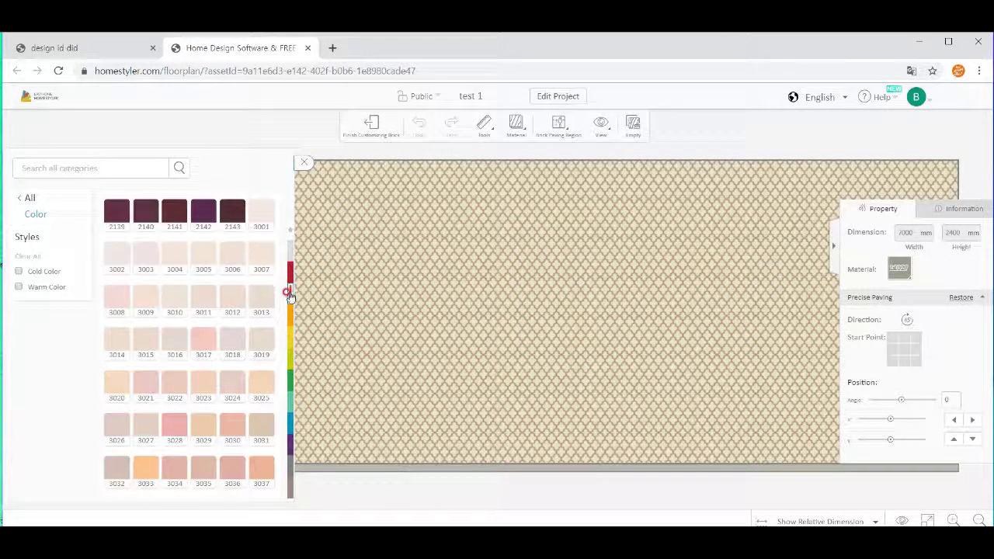
click(173, 212)
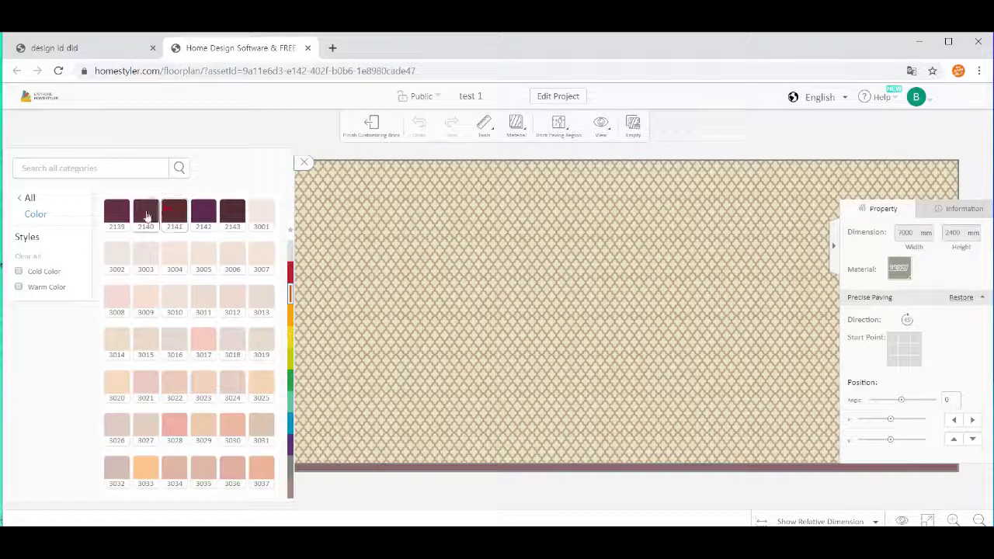
scroll(194, 330, down, 3)
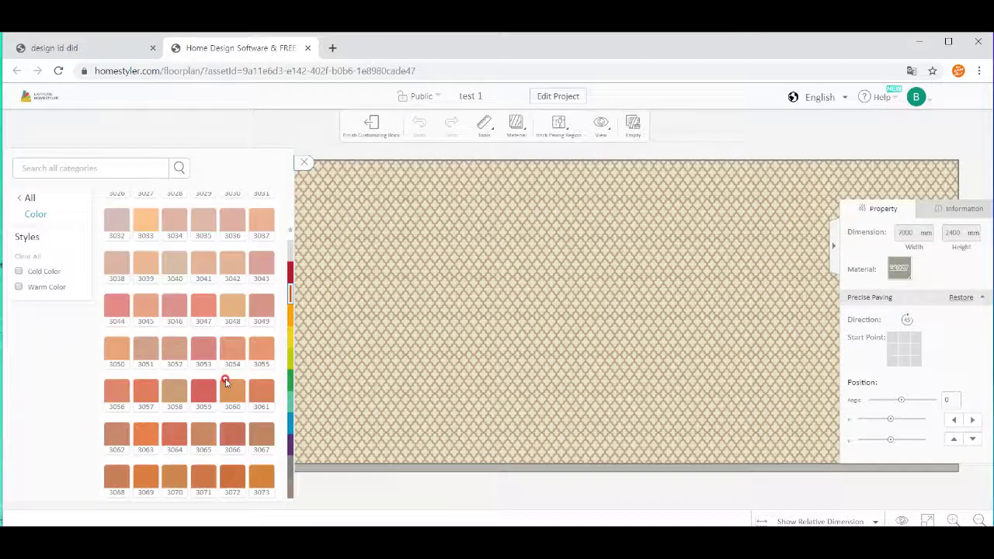
scroll(225, 381, down, 5)
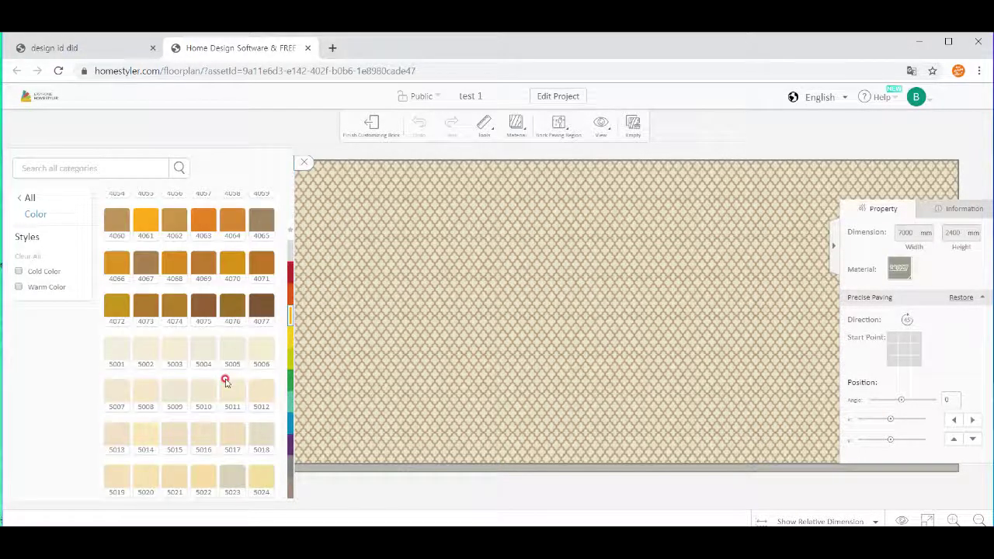
scroll(267, 333, down, 1)
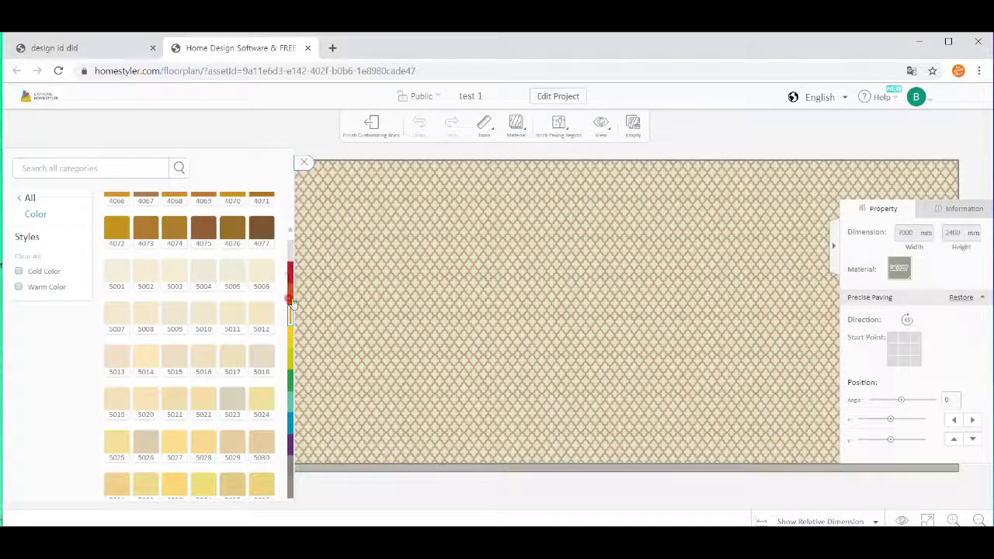
scroll(252, 314, up, 2)
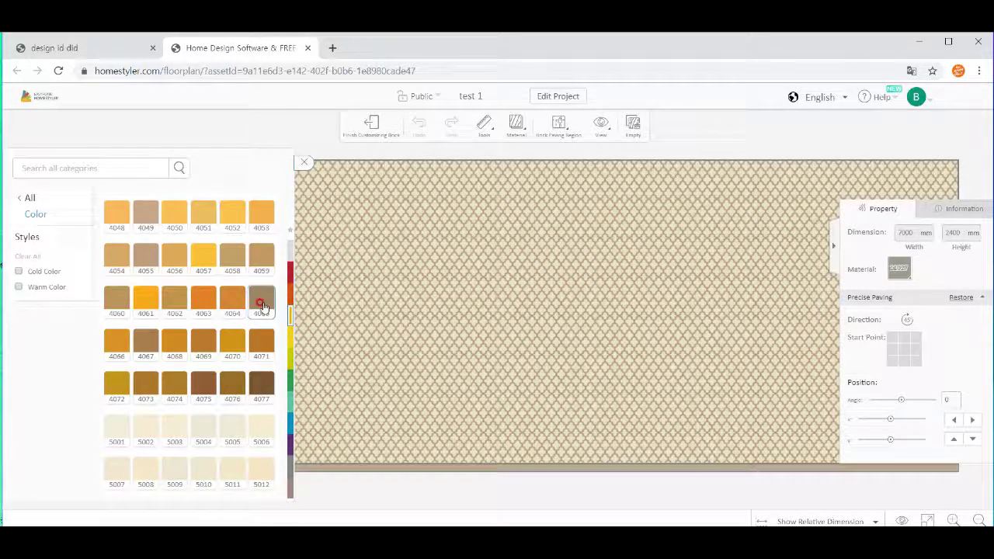
click(262, 307)
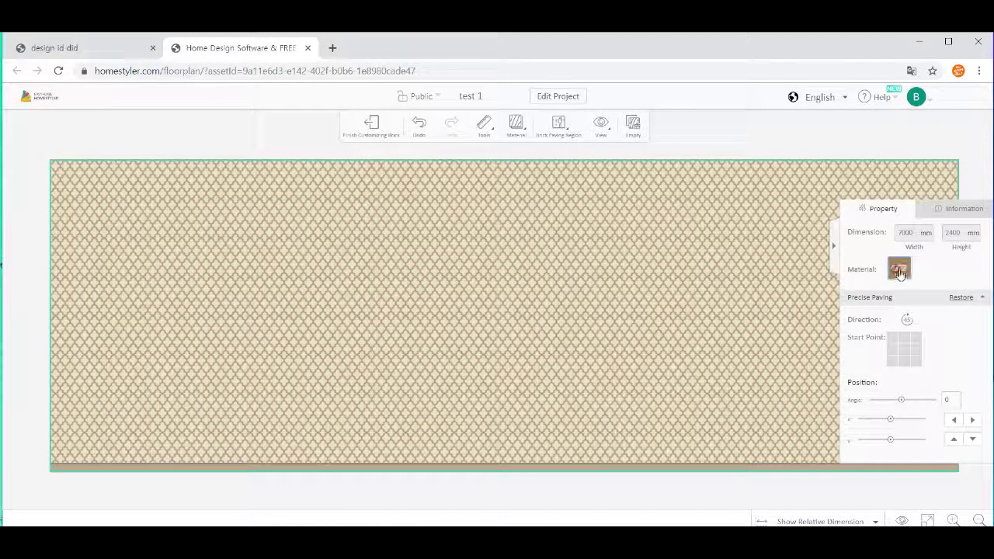
click(365, 126)
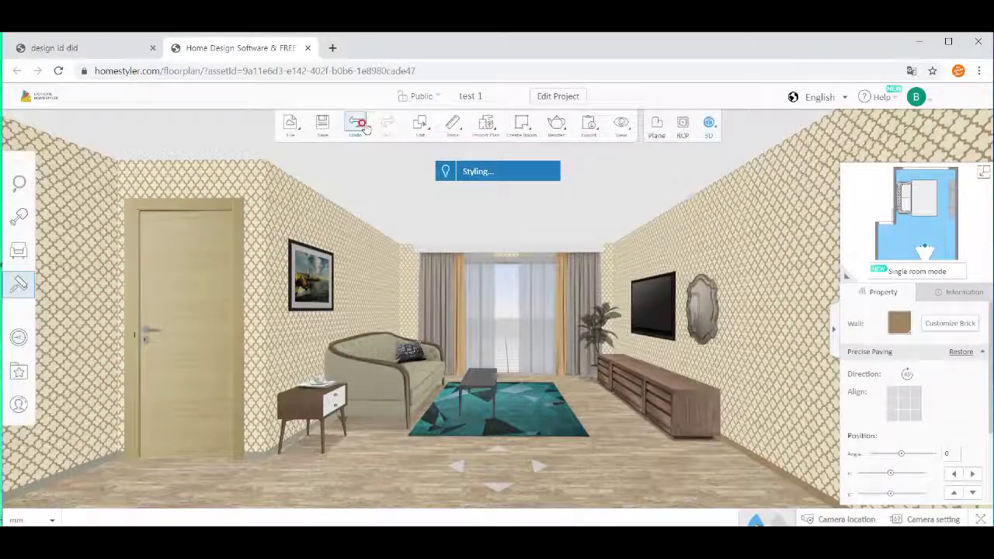
Browse the colour catalogue for the TV wall's baseboard, change it to an orange-brown colour, and finish customizing.
click(950, 324)
click(900, 268)
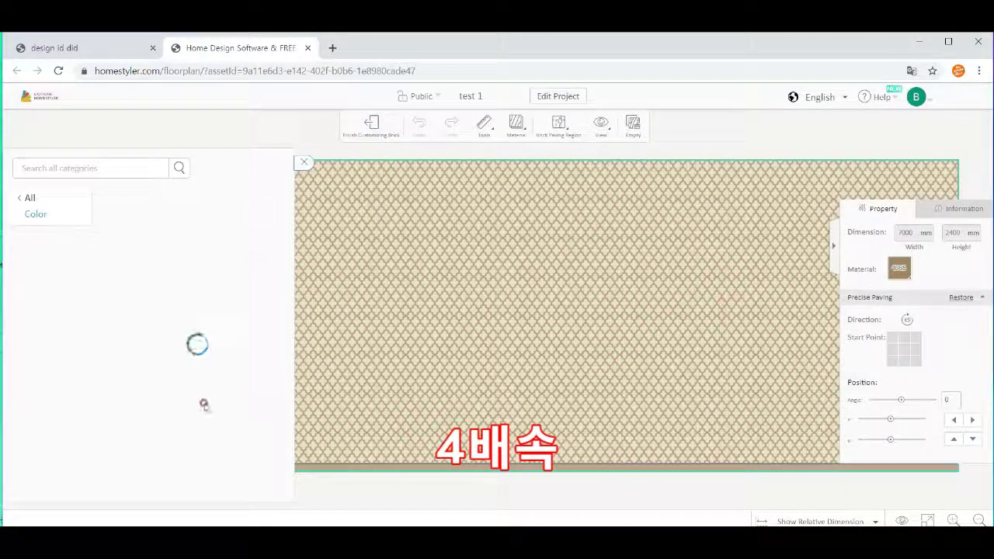
scroll(269, 310, down, 5)
scroll(270, 309, down, 15)
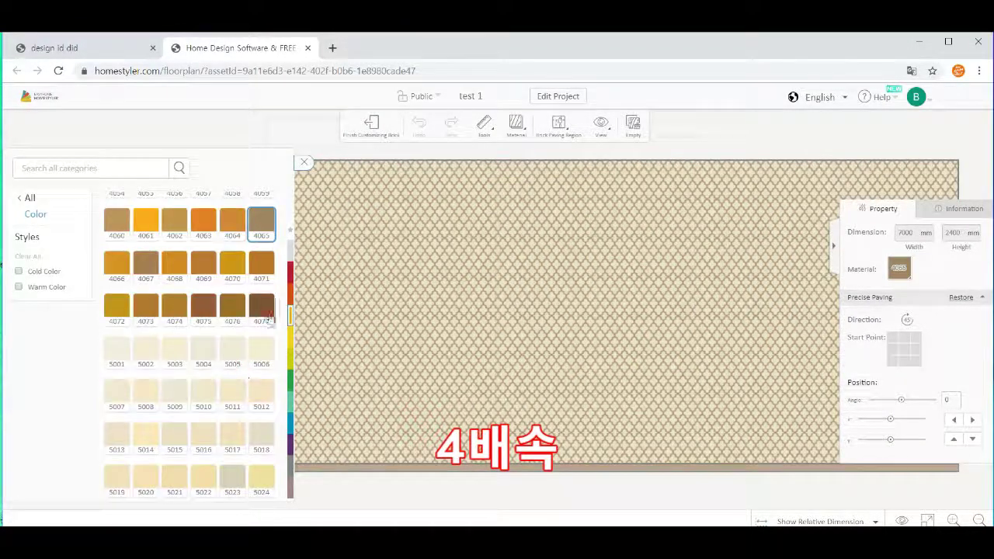
scroll(278, 488, down, 15)
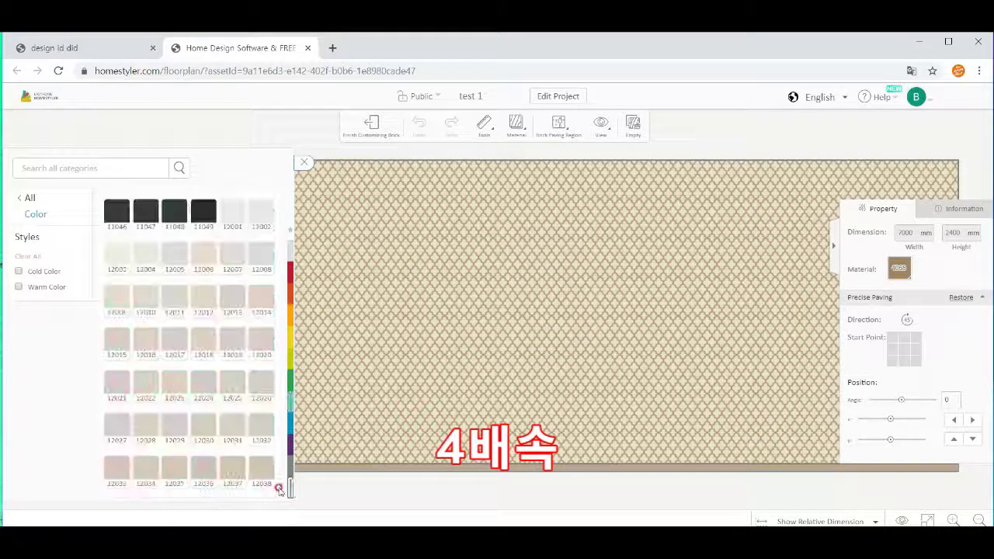
scroll(278, 489, up, 10)
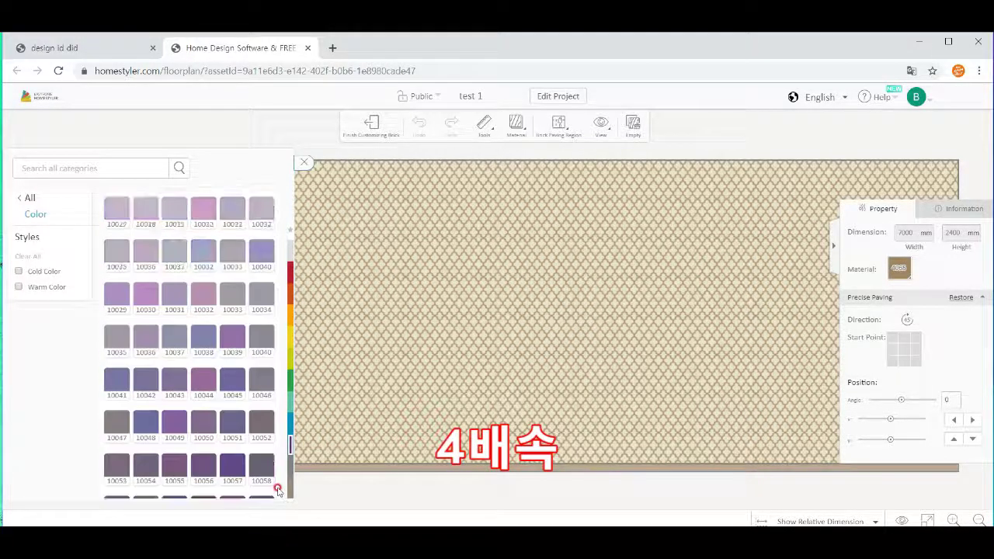
scroll(278, 489, up, 15)
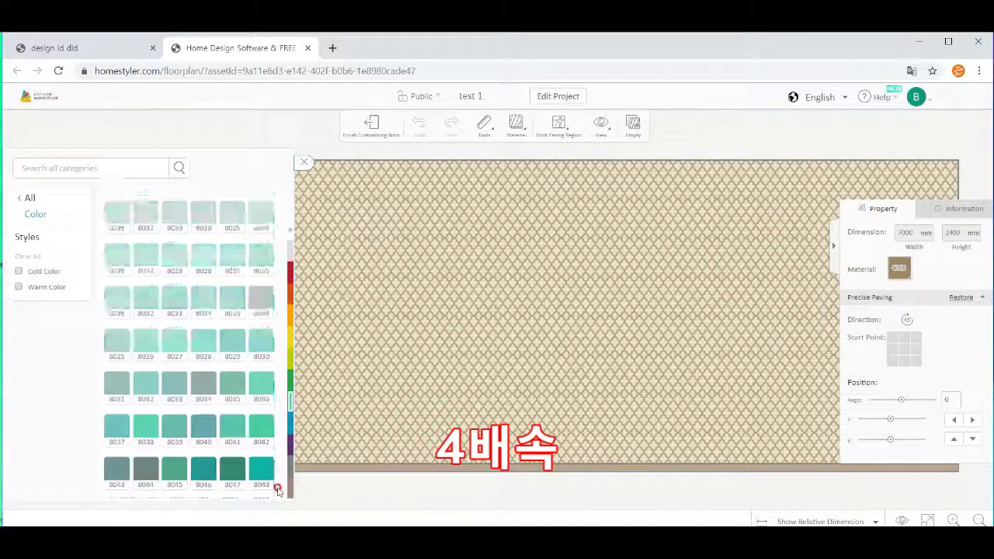
scroll(278, 490, up, 15)
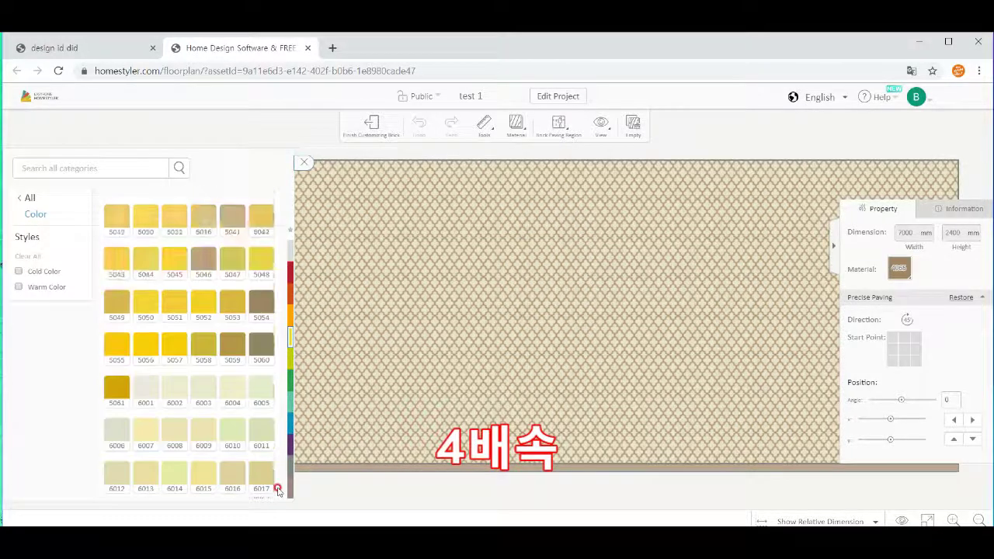
scroll(199, 306, up, 5)
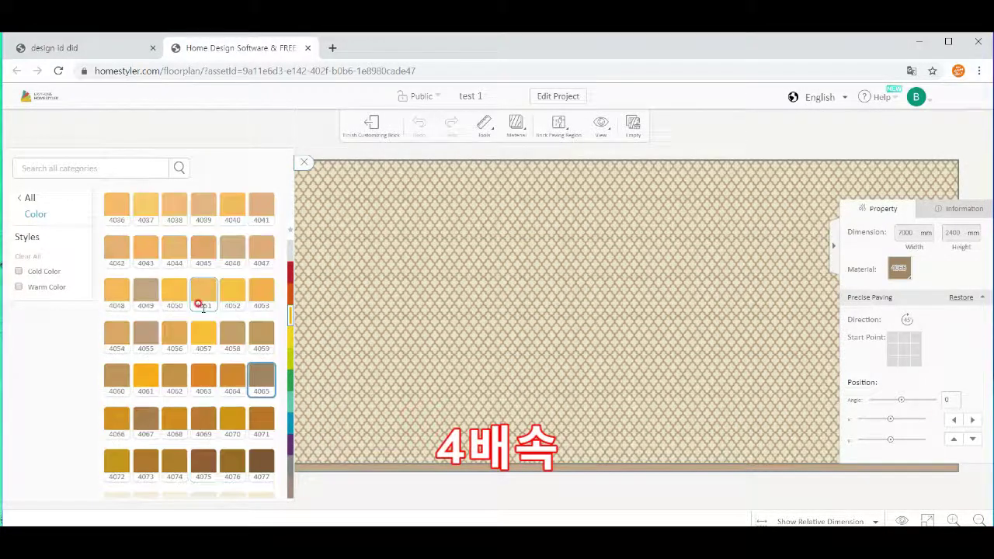
click(511, 127)
click(372, 125)
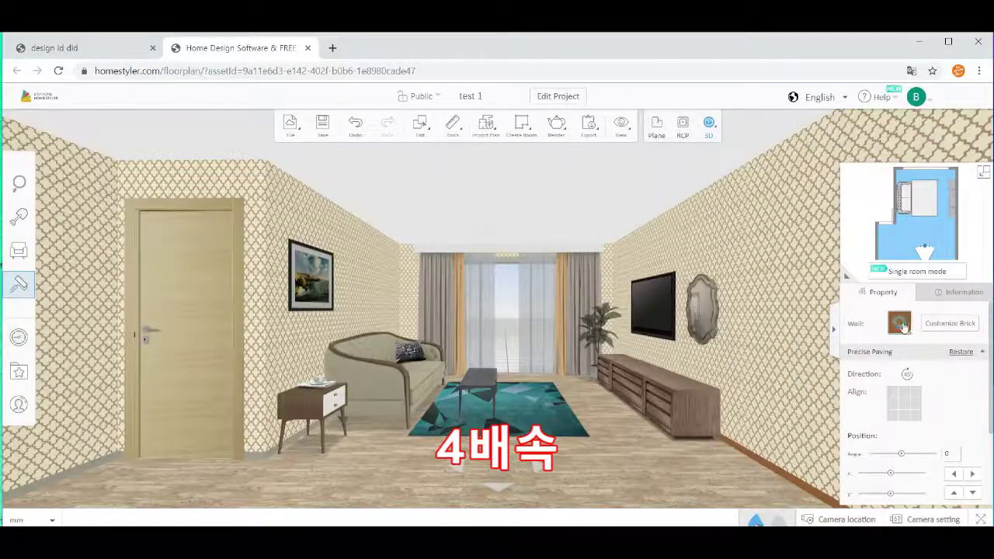
Open the TV wall's brick customization, set its baseboard to a dark burgundy colour, and finish customizing.
click(899, 324)
click(951, 323)
click(516, 126)
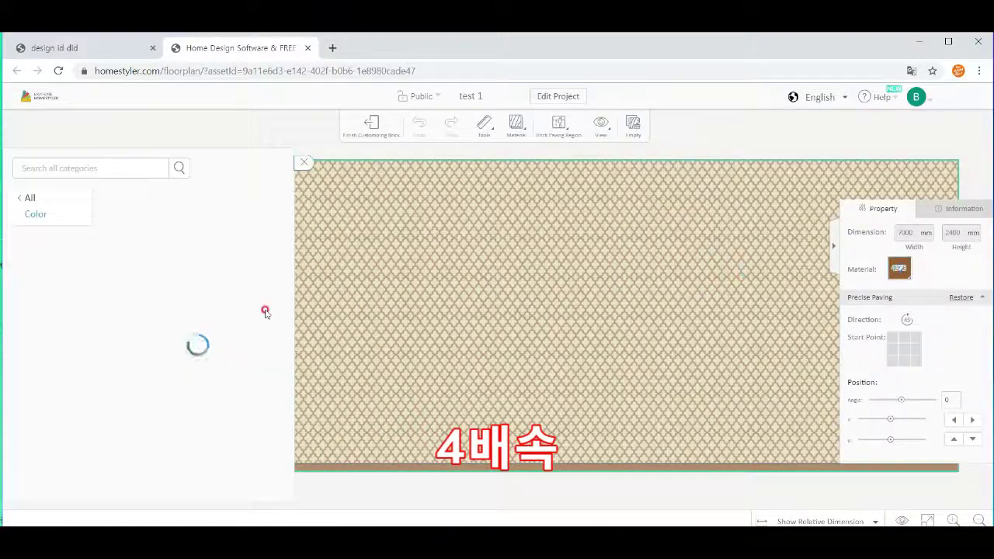
scroll(265, 312, down, 6)
scroll(265, 312, down, 8)
click(290, 293)
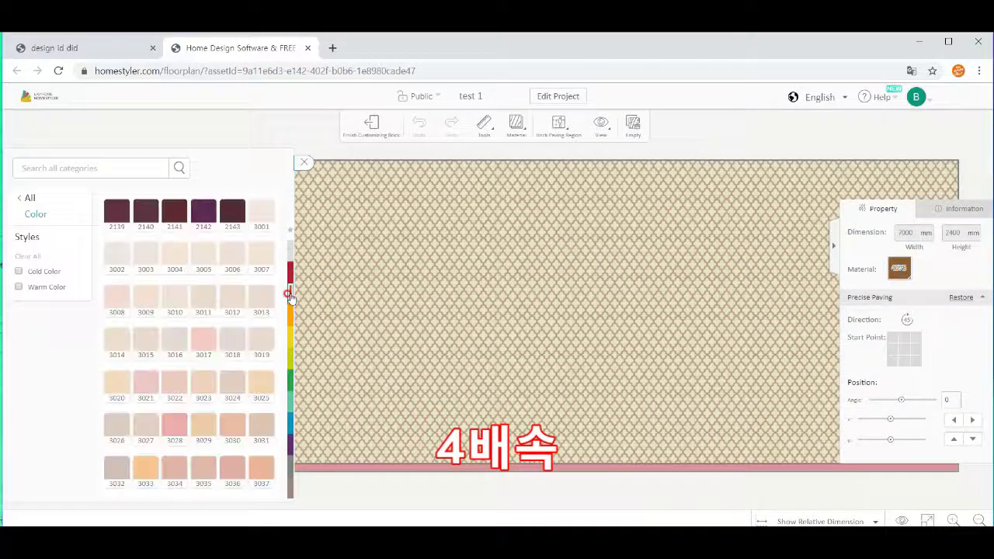
click(174, 215)
click(303, 162)
click(346, 144)
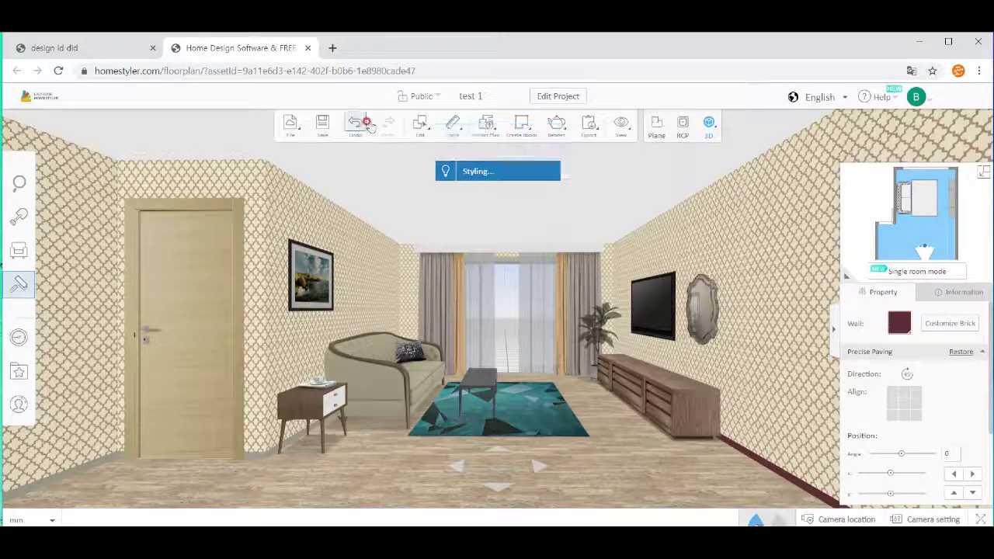
Copy the TV wall's burgundy baseboard colour with the Material Brush onto the baseboards of the room's other walls.
mouse_move(453, 124)
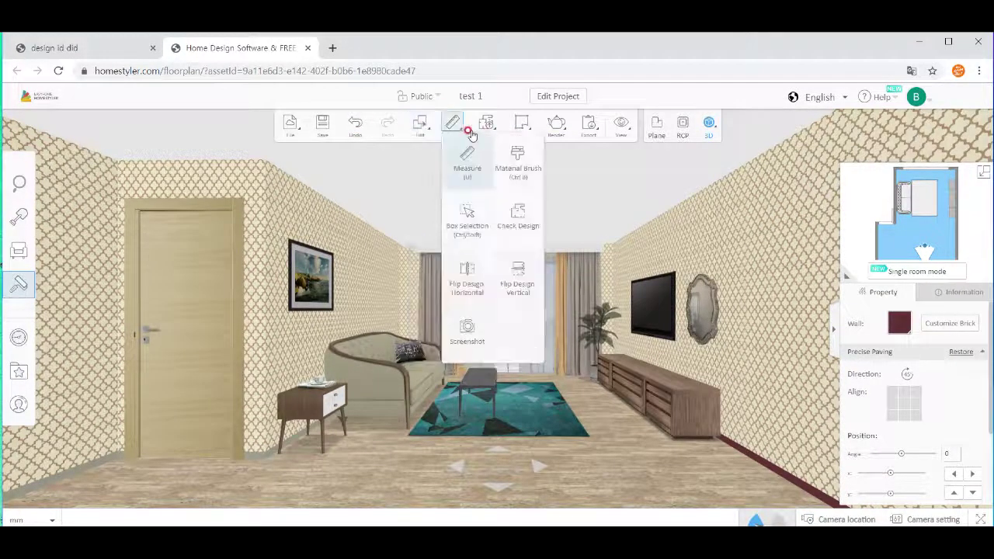
click(516, 163)
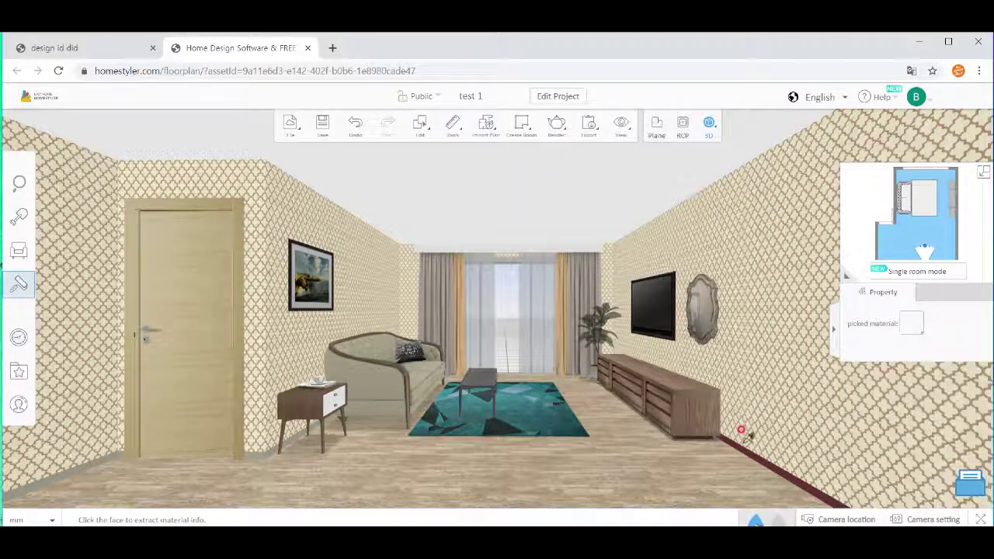
click(740, 441)
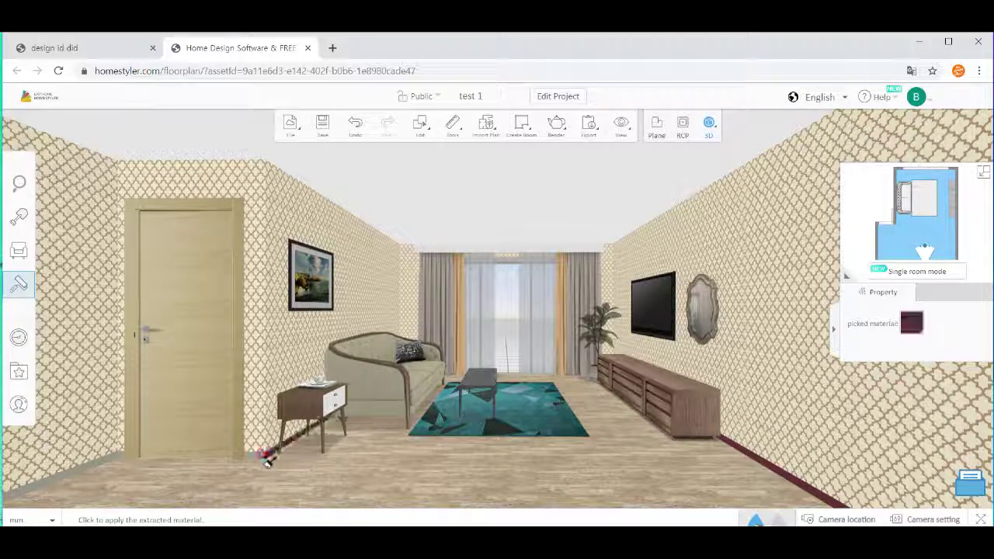
click(261, 455)
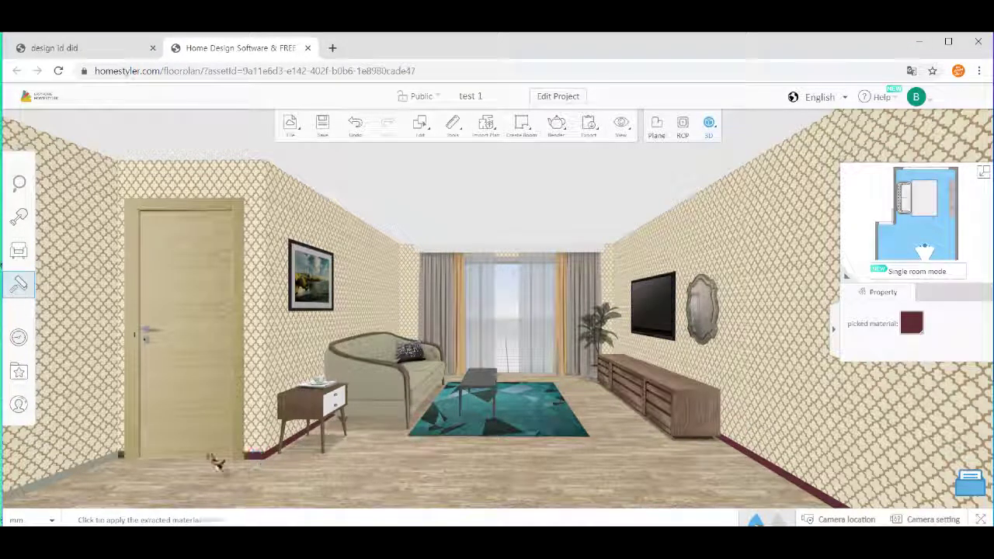
click(86, 473)
Hide the furniture to check the baseboards around the empty room, and show the furniture again.
click(621, 125)
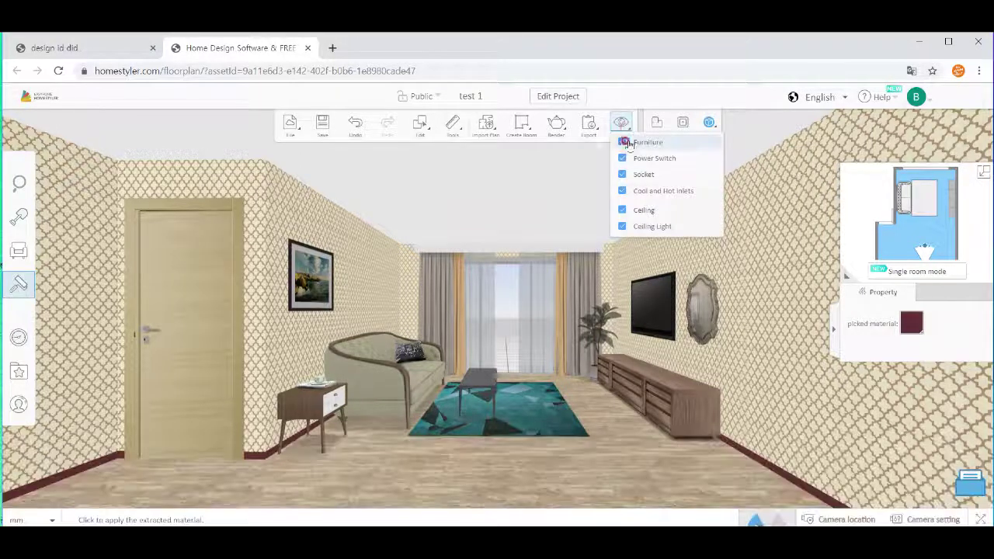
click(622, 143)
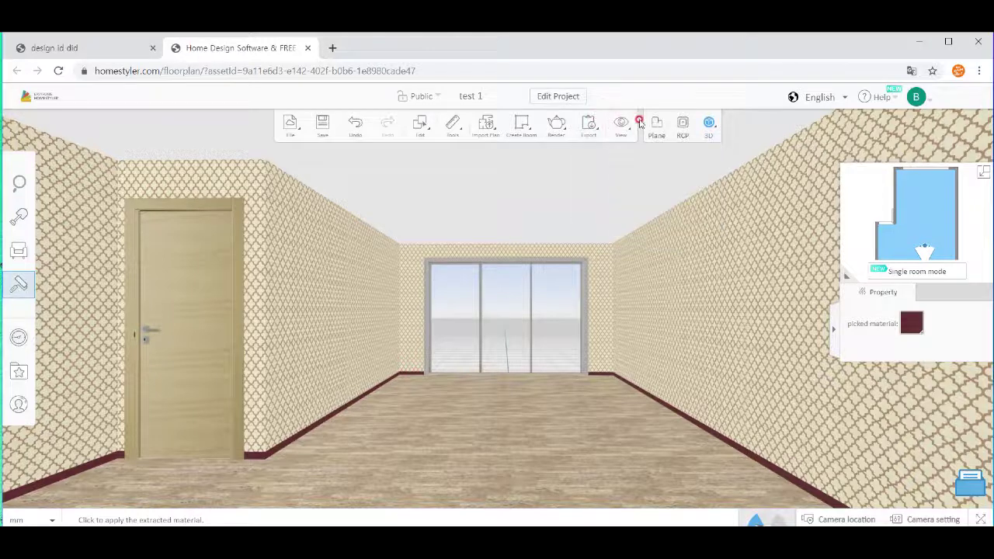
mouse_move(622, 125)
click(622, 143)
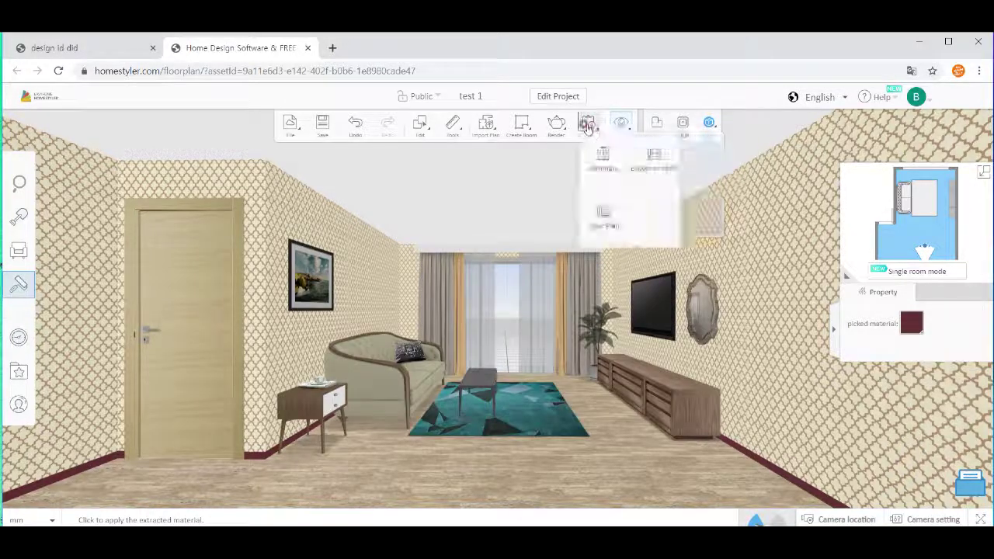
Render the trellis wallpaper variant's normal view in Quality mode at HD 1600X900 with 16:9 aspect ratio.
mouse_move(556, 123)
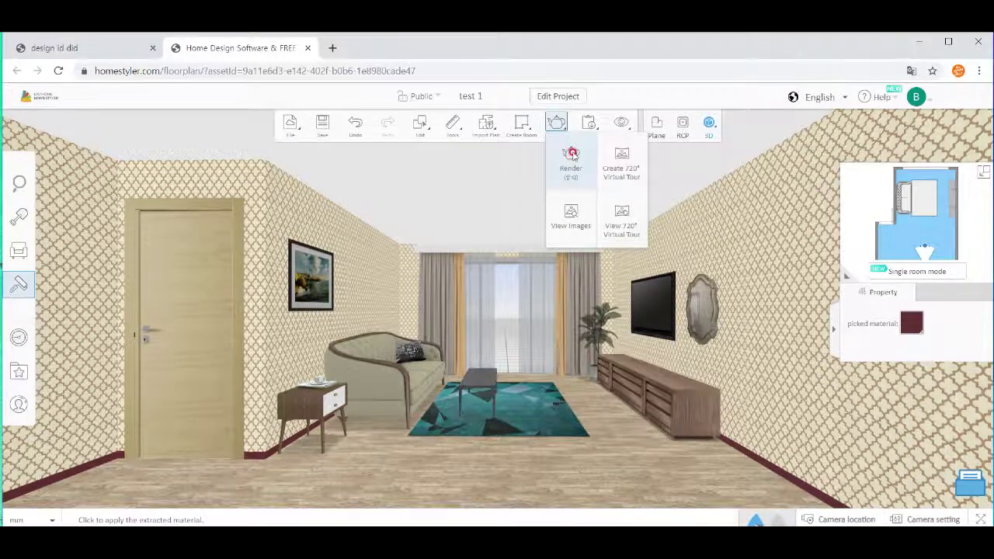
click(570, 156)
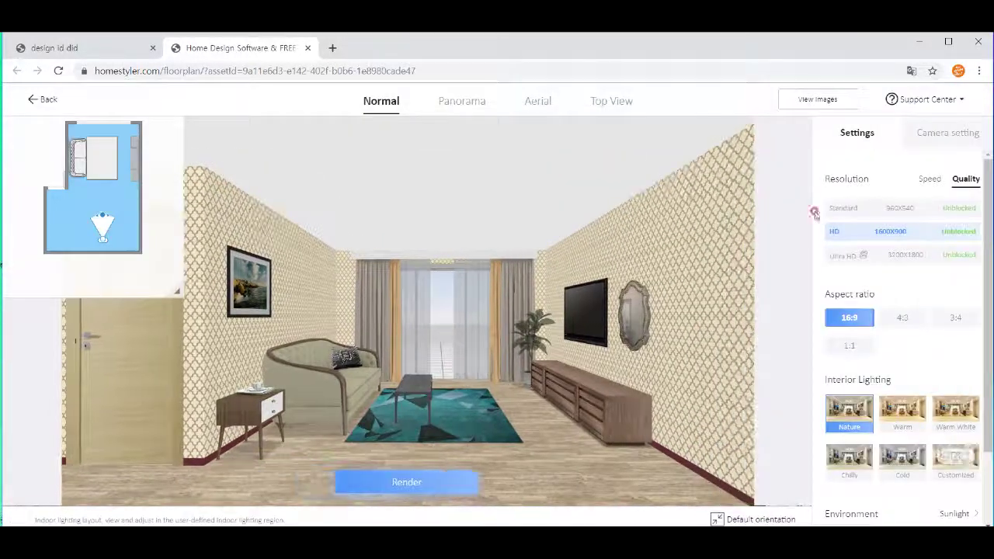
click(417, 482)
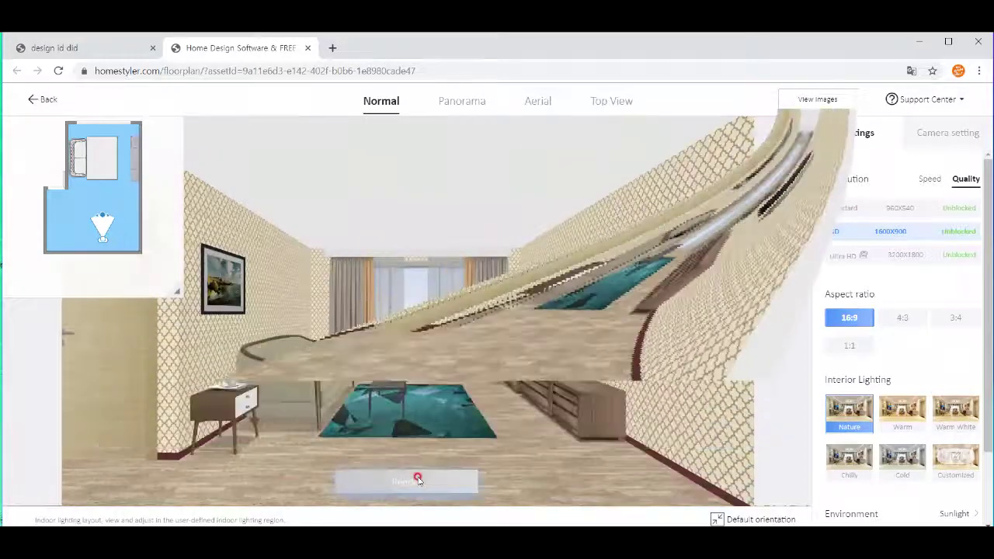
Open the list of rendered images and view the detail of the Fast render Unnamed space-26.
click(820, 100)
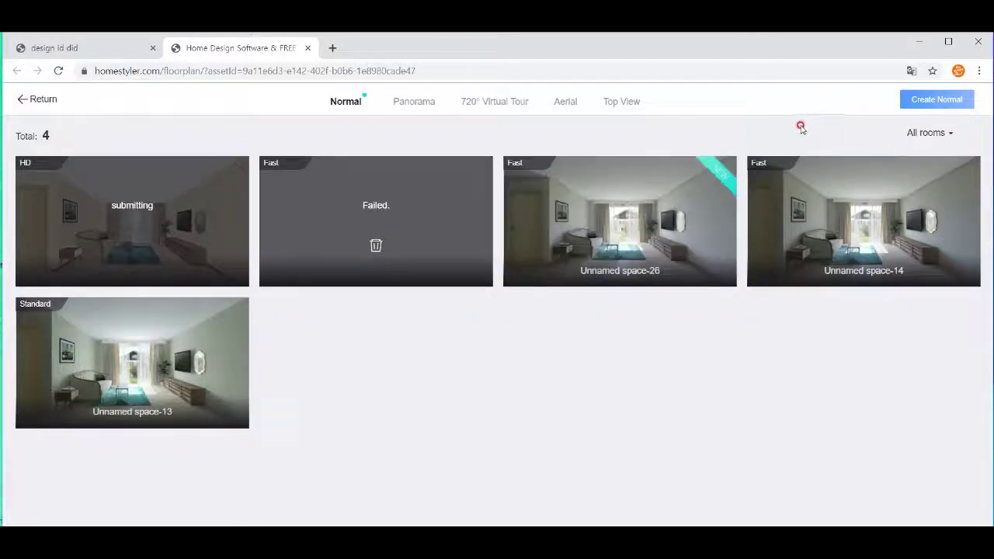
mouse_move(620, 209)
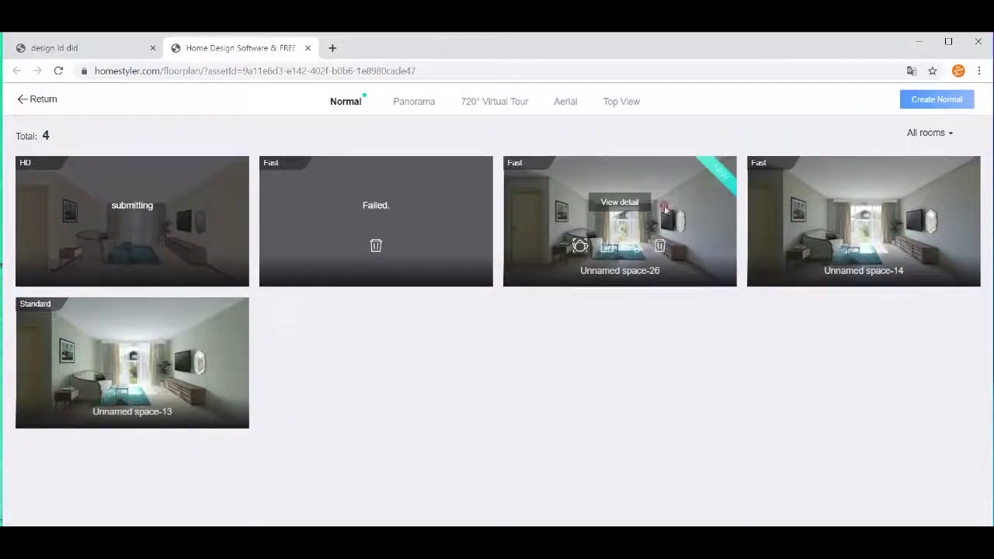
click(620, 203)
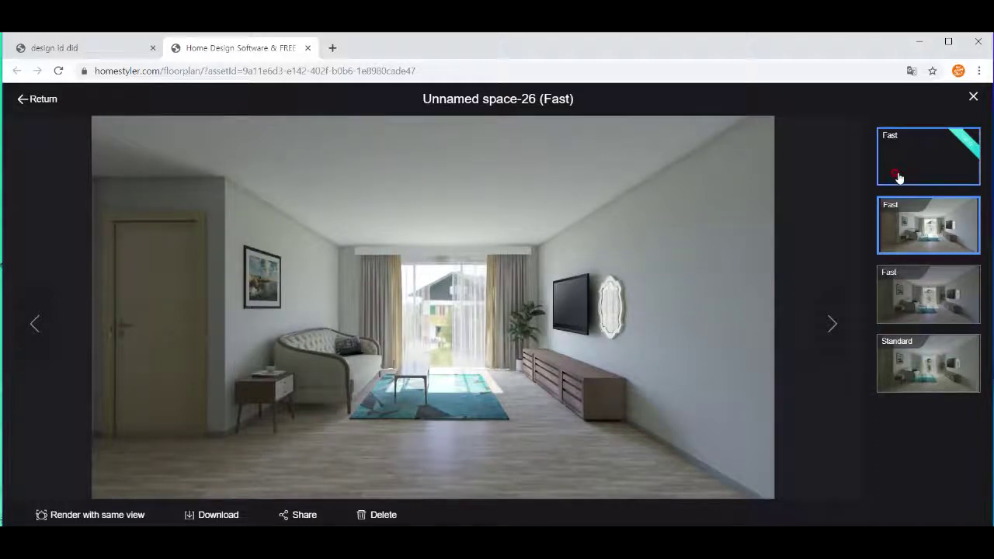
View the newest Fast render, Unnamed space-27, and return from its detail view.
click(927, 171)
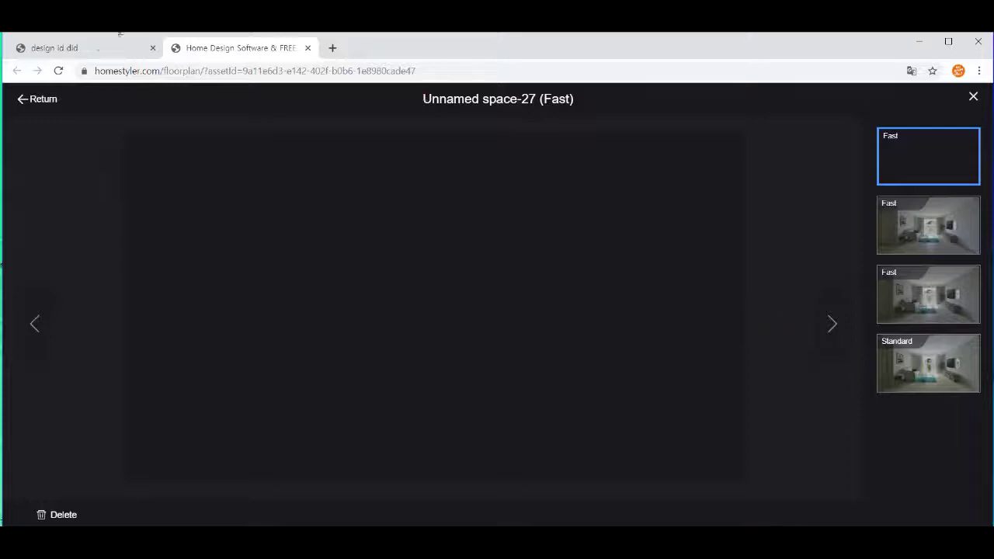
click(35, 108)
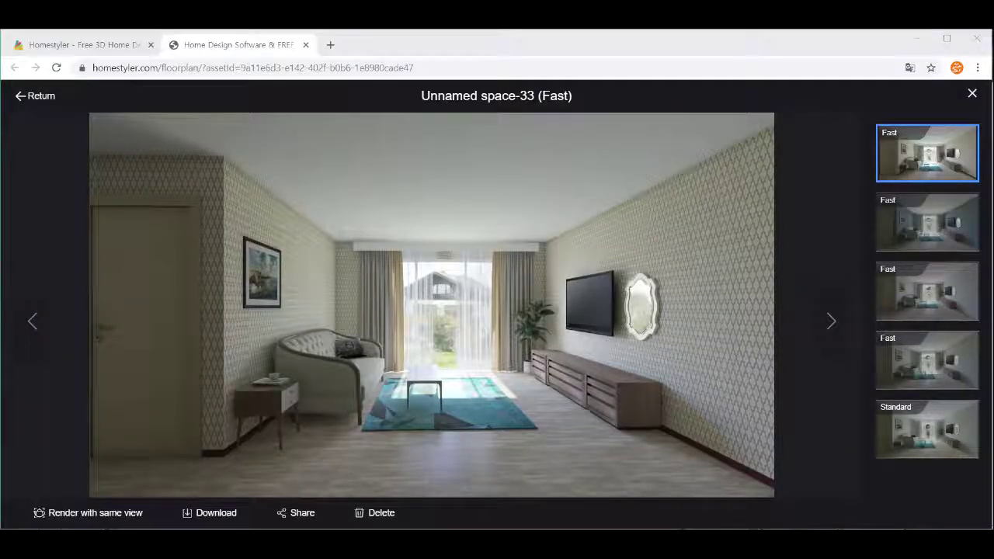
Compare the blue-wall render Unnamed space-32 with the light-wall render Unnamed space-26, and view the trellis wallpaper render Unnamed space-33 again.
click(925, 243)
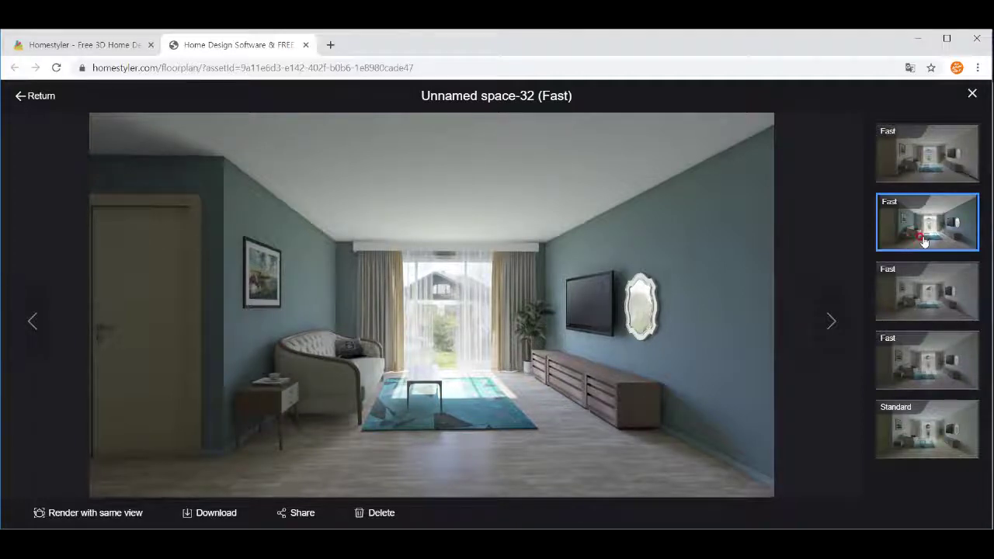
click(931, 286)
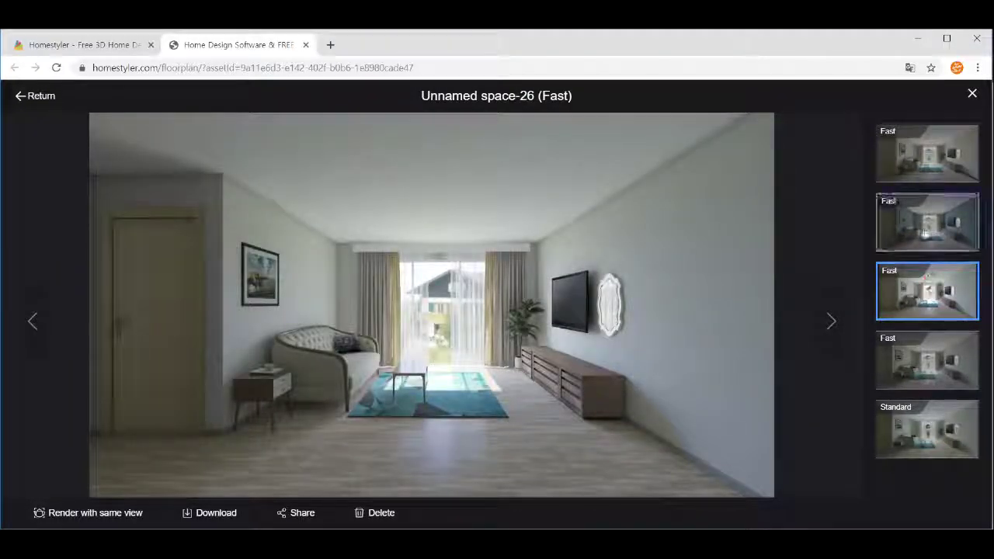
click(928, 225)
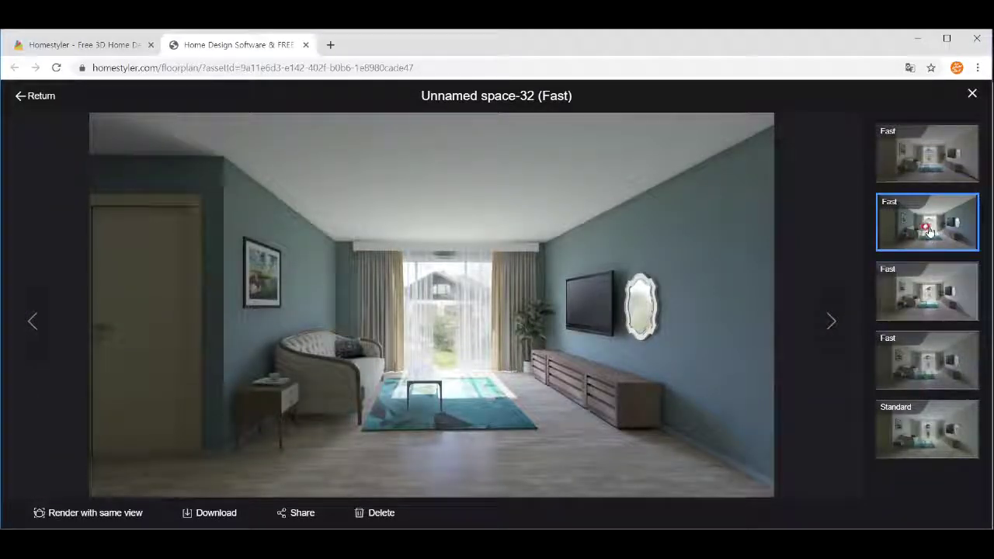
click(928, 291)
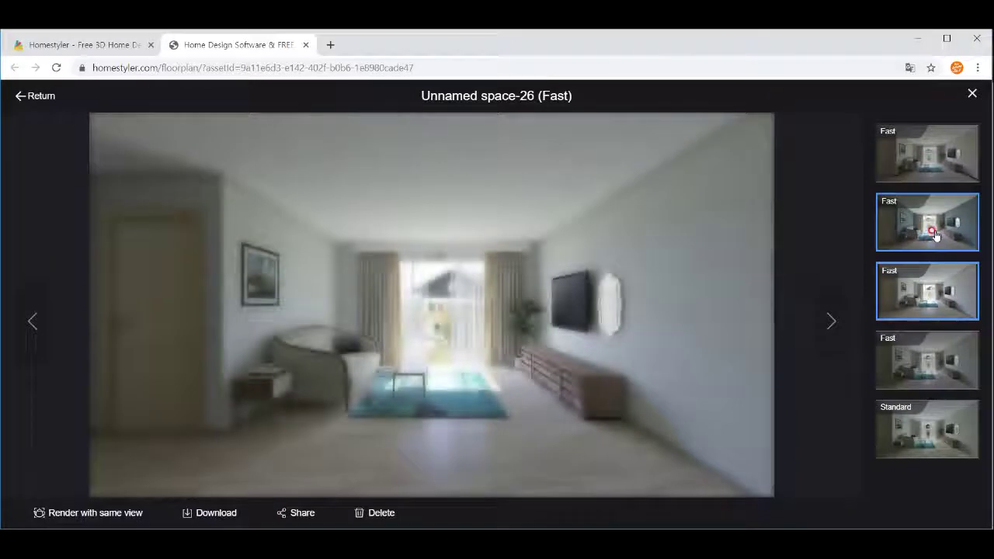
click(936, 234)
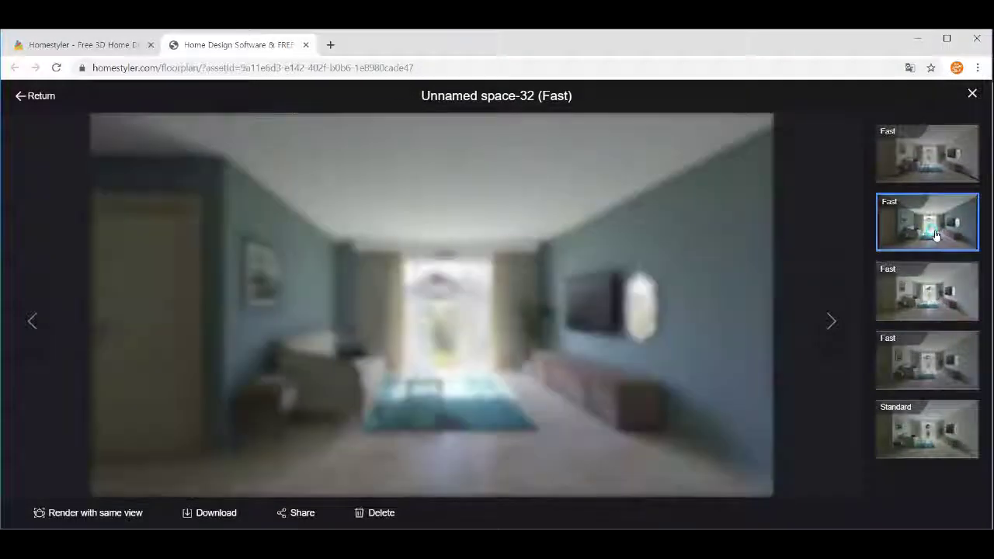
click(933, 289)
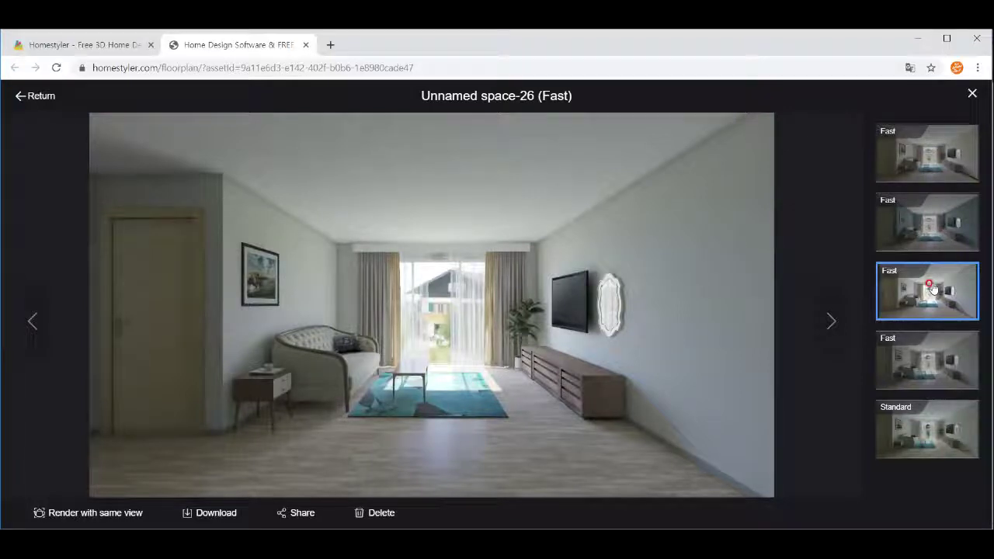
click(953, 232)
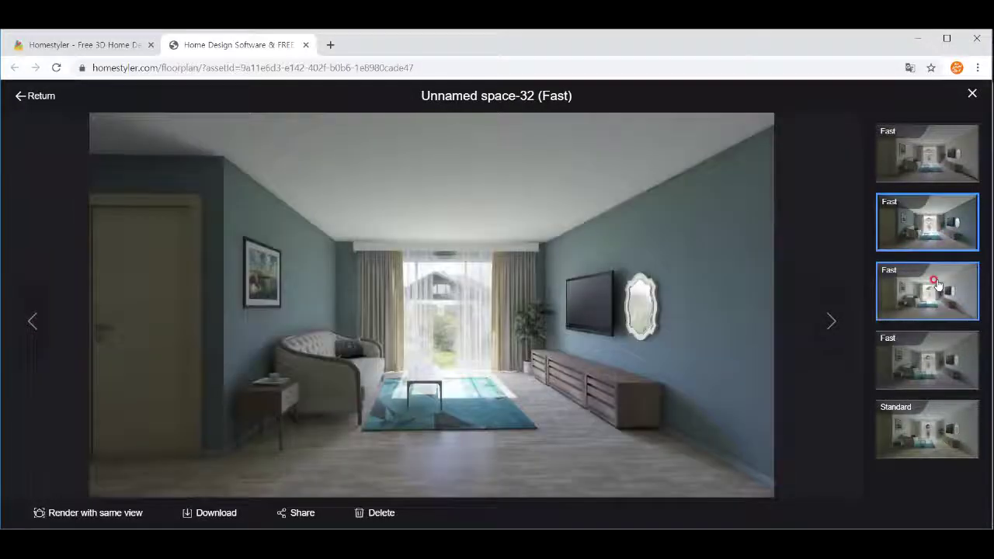
click(937, 286)
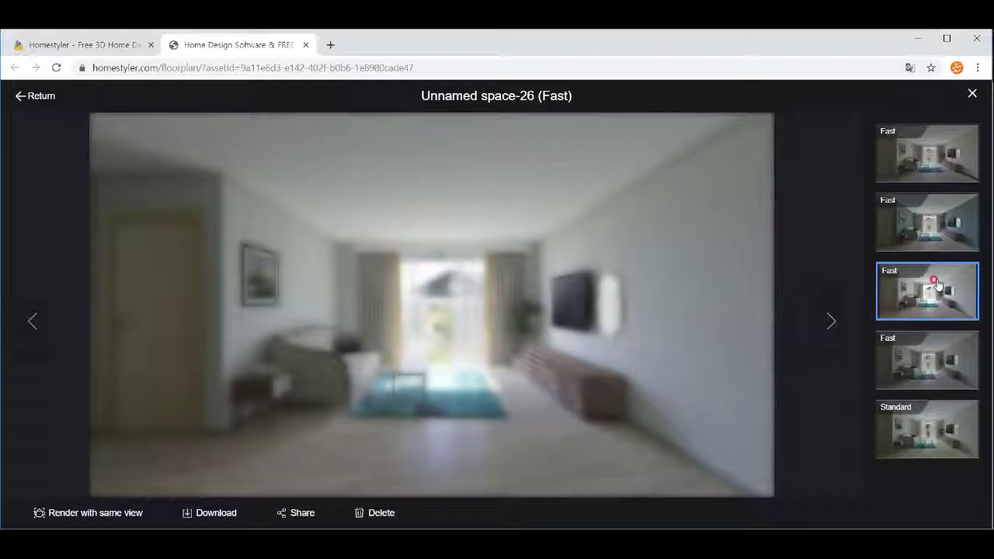
click(934, 169)
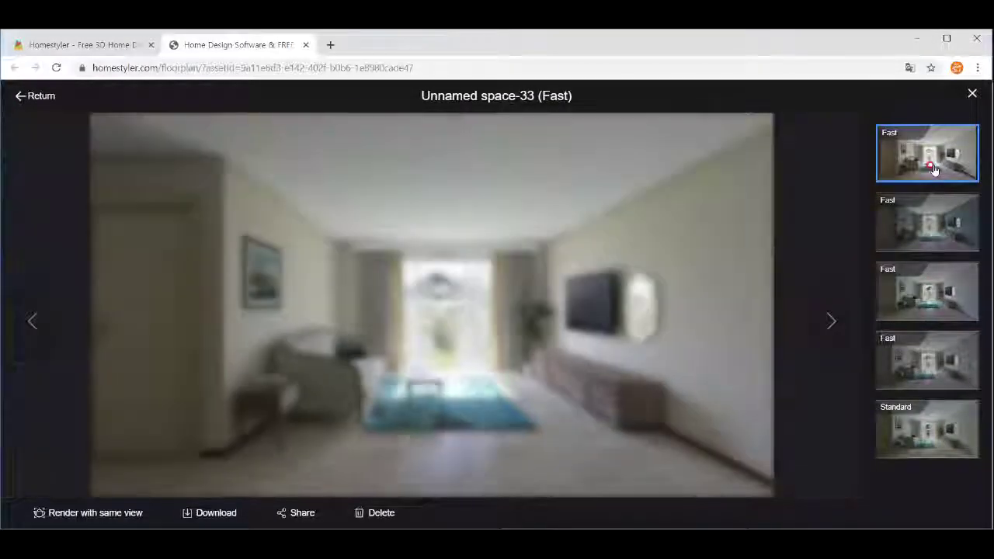